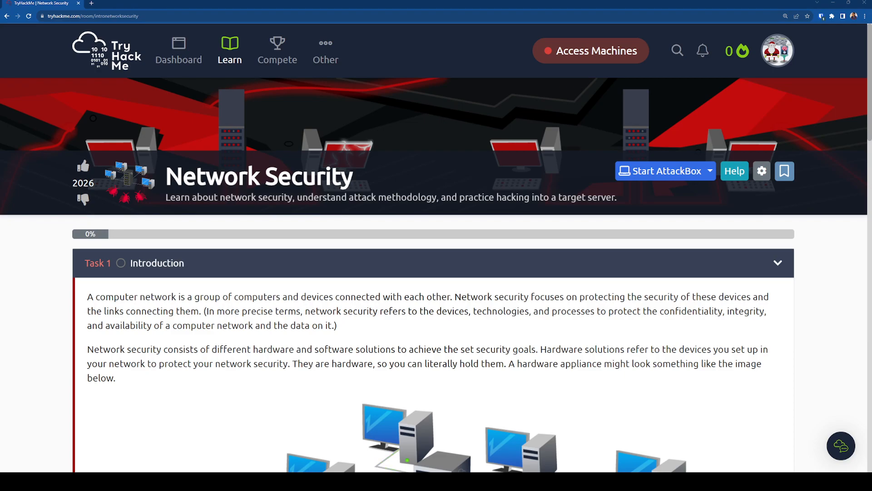
{"action": "scroll", "coordinate": [436, 246], "scroll_direction": "down", "scroll_amount": 2}
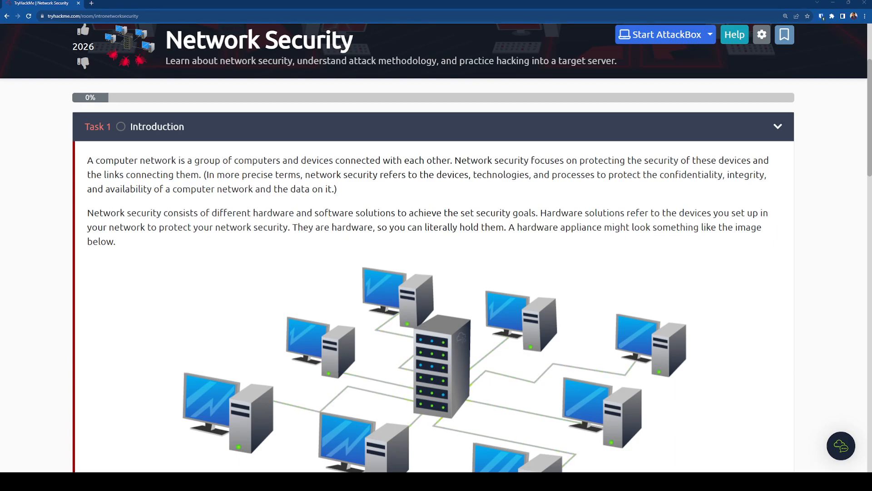
{"action": "scroll", "coordinate": [436, 249], "scroll_direction": "down", "scroll_amount": 1}
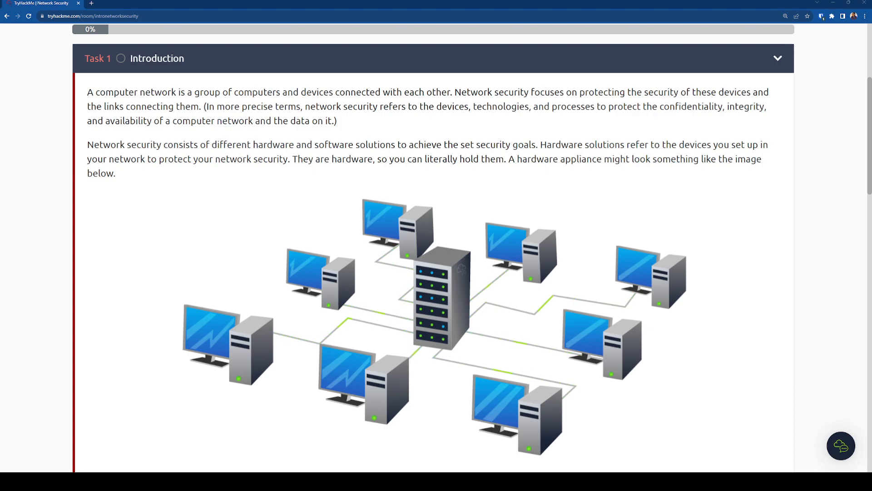
{"action": "scroll", "coordinate": [475, 326], "scroll_direction": "down", "scroll_amount": 1}
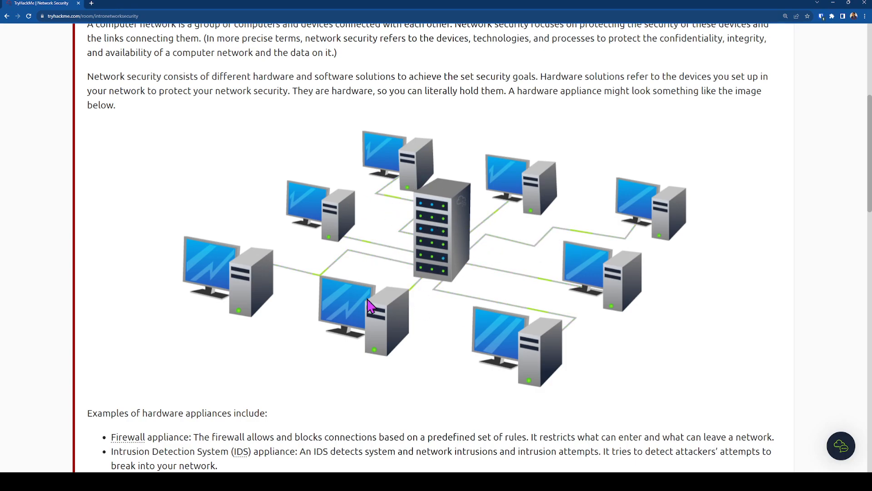
{"action": "scroll", "coordinate": [416, 403], "scroll_direction": "down", "scroll_amount": 2}
{"action": "scroll", "coordinate": [412, 358], "scroll_direction": "down", "scroll_amount": 2}
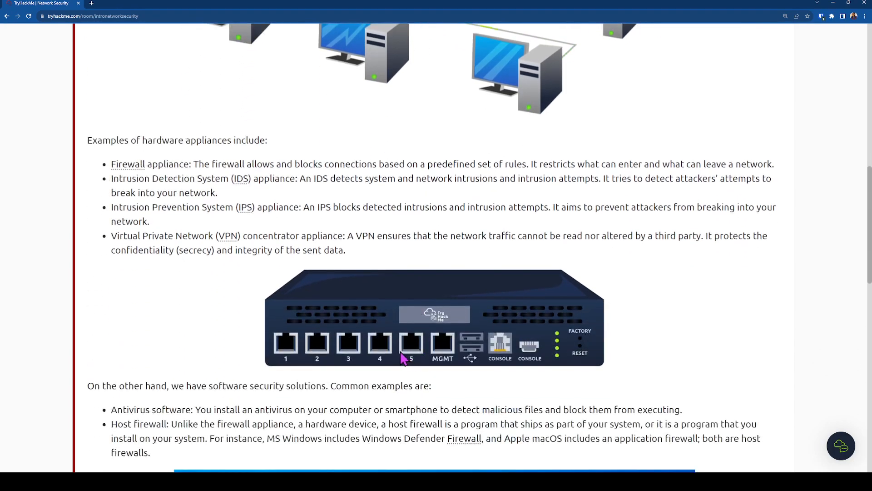
{"action": "scroll", "coordinate": [390, 355], "scroll_direction": "up", "scroll_amount": 1}
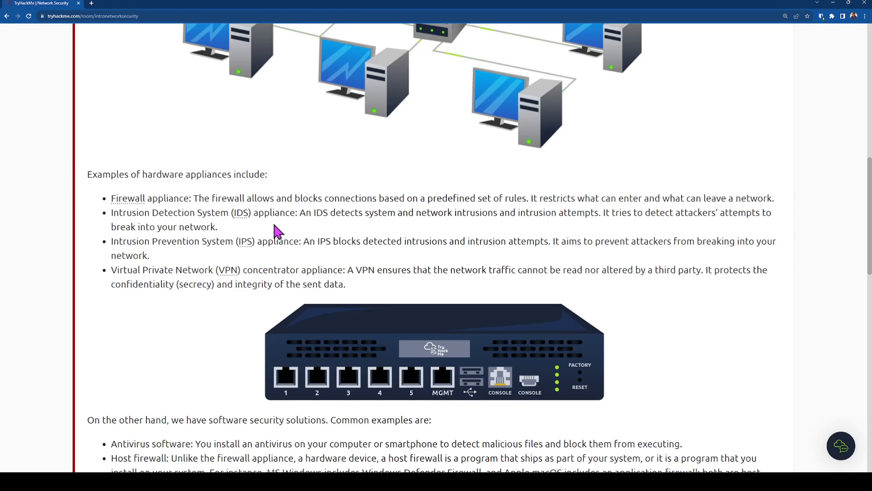
{"action": "scroll", "coordinate": [272, 248], "scroll_direction": "down", "scroll_amount": 1}
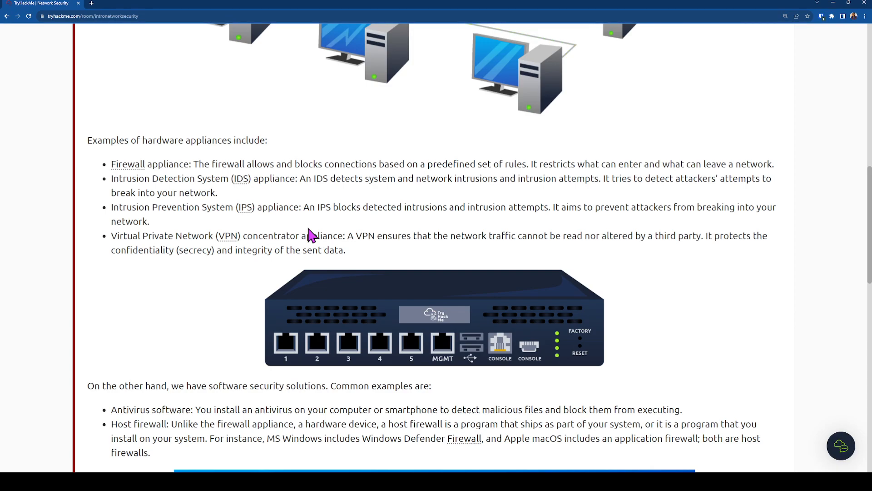
{"action": "scroll", "coordinate": [310, 236], "scroll_direction": "down", "scroll_amount": 2}
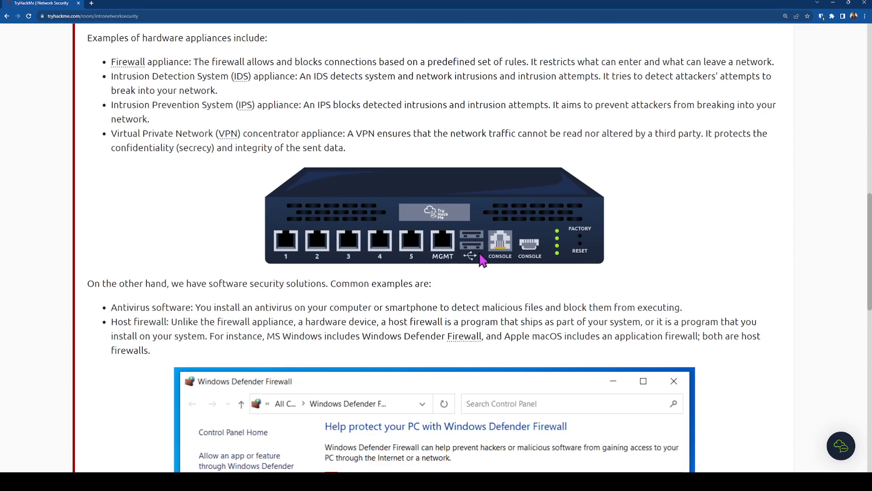
{"action": "left_click", "coordinate": [336, 252]}
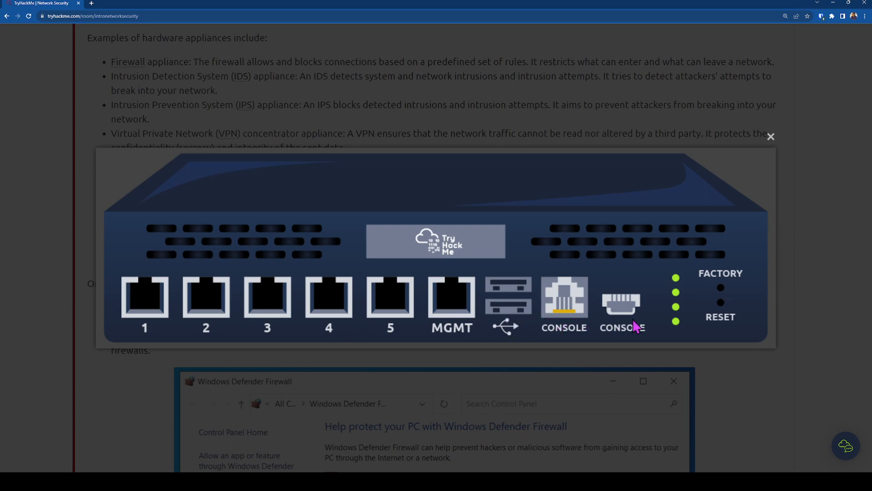
{"action": "left_click", "coordinate": [717, 393]}
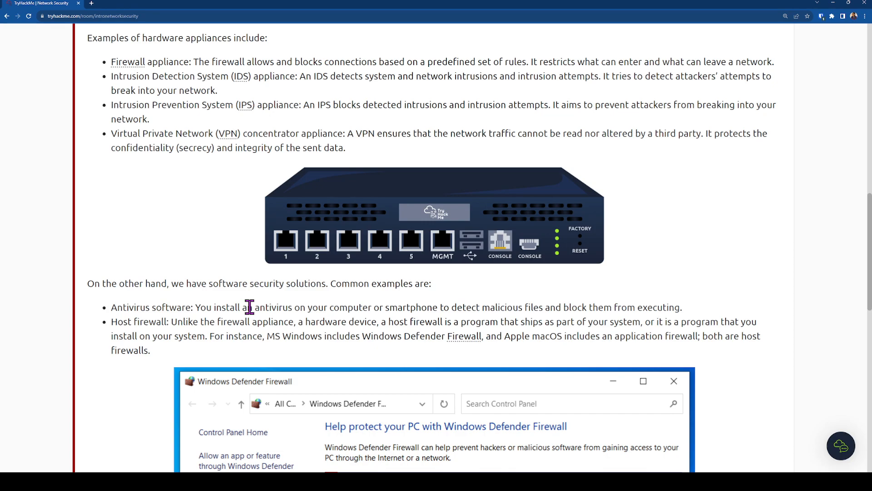
{"action": "scroll", "coordinate": [250, 306], "scroll_direction": "down", "scroll_amount": 2}
{"action": "scroll", "coordinate": [111, 259], "scroll_direction": "up", "scroll_amount": 1}
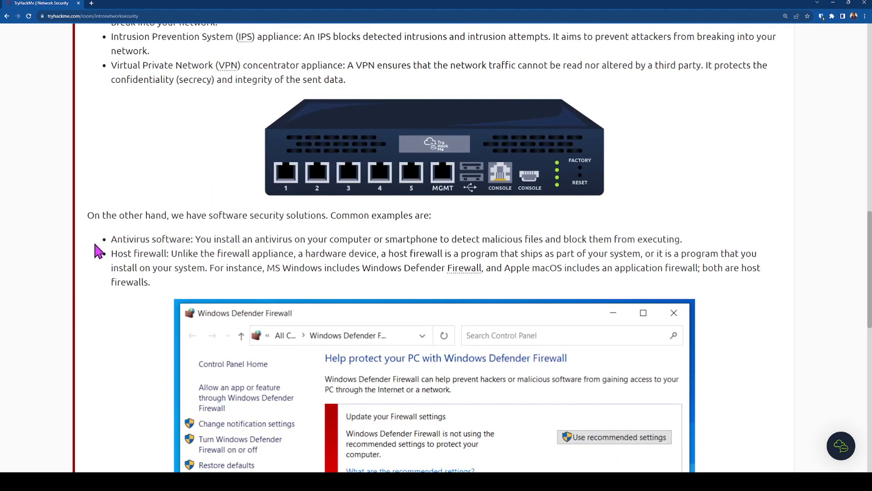
{"action": "scroll", "coordinate": [99, 252], "scroll_direction": "down", "scroll_amount": 1}
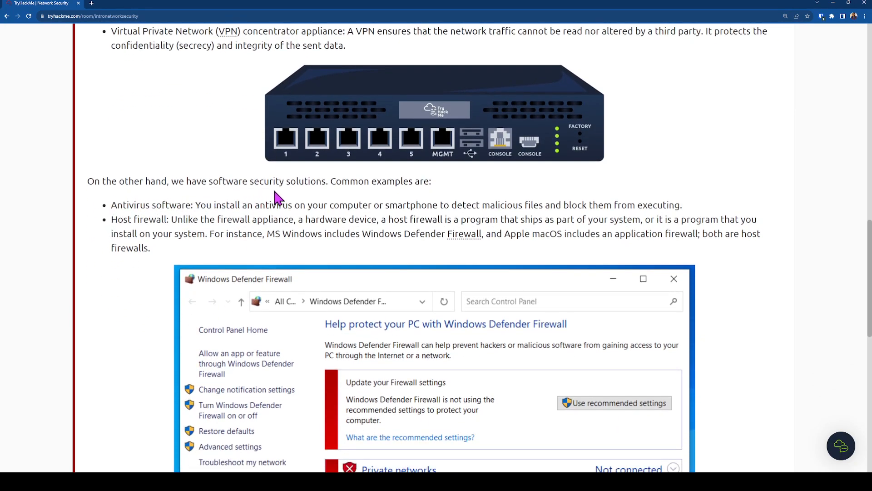
{"action": "scroll", "coordinate": [282, 207], "scroll_direction": "up", "scroll_amount": 1}
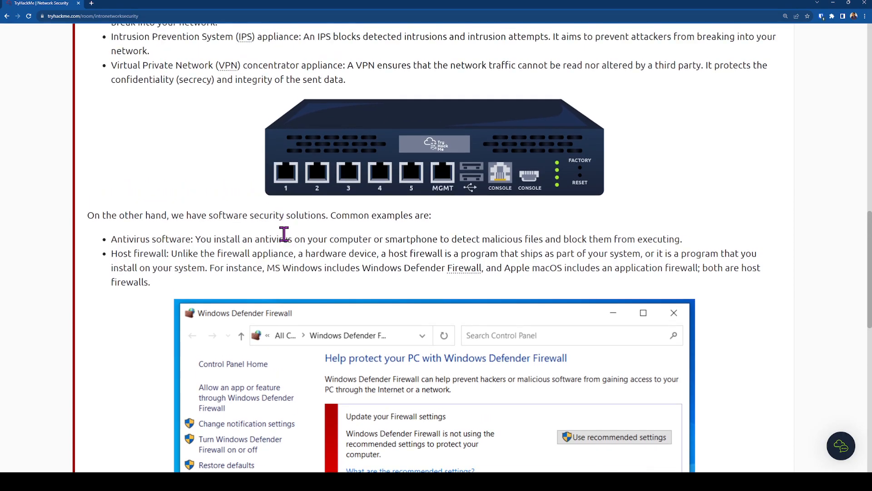
{"action": "scroll", "coordinate": [284, 233], "scroll_direction": "down", "scroll_amount": 1}
{"action": "scroll", "coordinate": [284, 234], "scroll_direction": "down", "scroll_amount": 1}
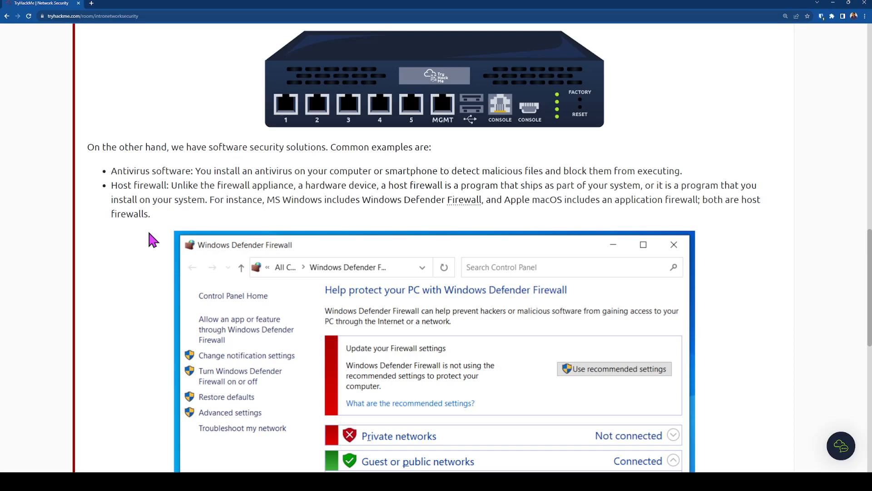
{"action": "scroll", "coordinate": [150, 233], "scroll_direction": "down", "scroll_amount": 2}
{"action": "scroll", "coordinate": [149, 233], "scroll_direction": "down", "scroll_amount": 2}
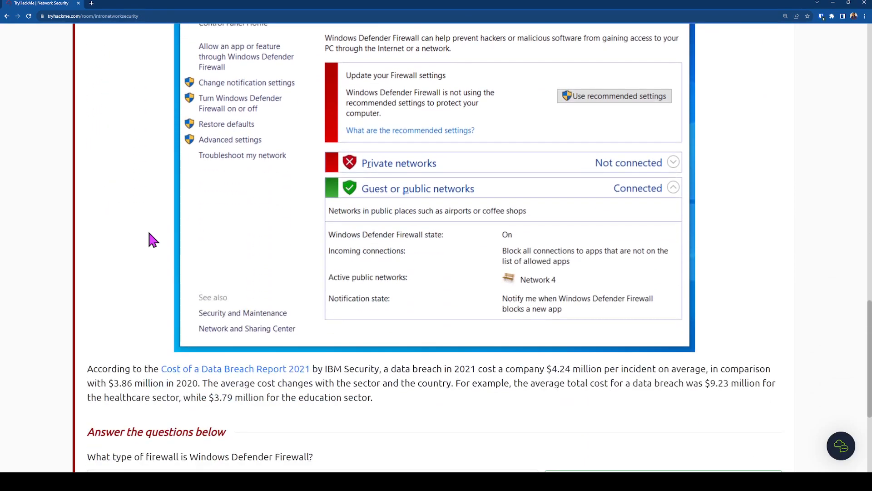
{"action": "scroll", "coordinate": [146, 238], "scroll_direction": "up", "scroll_amount": 3}
{"action": "scroll", "coordinate": [145, 240], "scroll_direction": "up", "scroll_amount": 1}
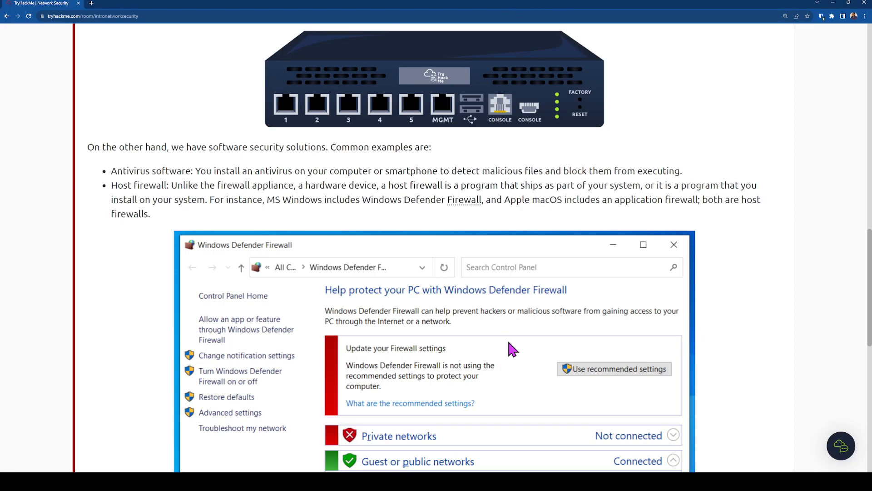
{"action": "scroll", "coordinate": [507, 341], "scroll_direction": "down", "scroll_amount": 2}
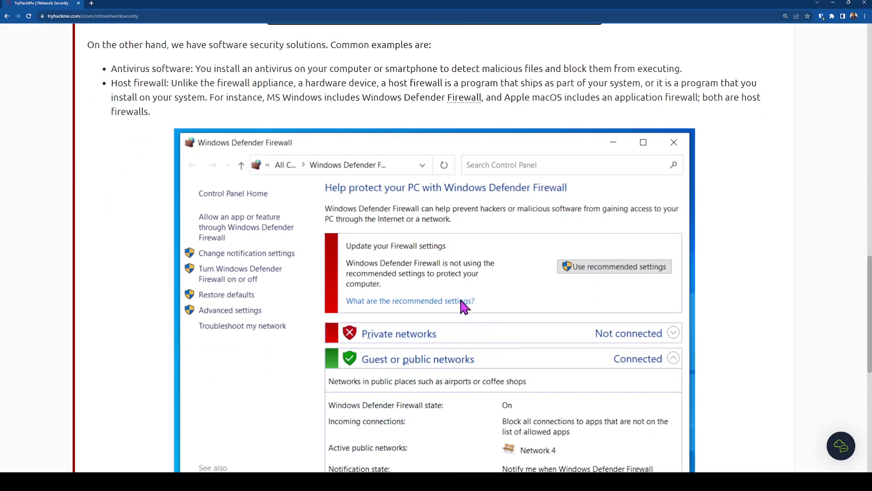
- View the Windows Defender Firewall screenshot enlarged, then close it to continue reading
{"action": "left_click", "coordinate": [463, 304]}
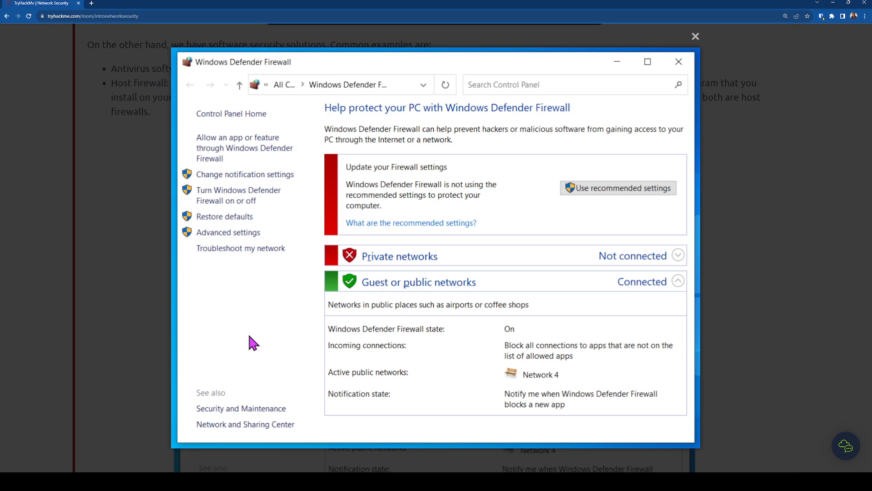
{"action": "left_click", "coordinate": [761, 328]}
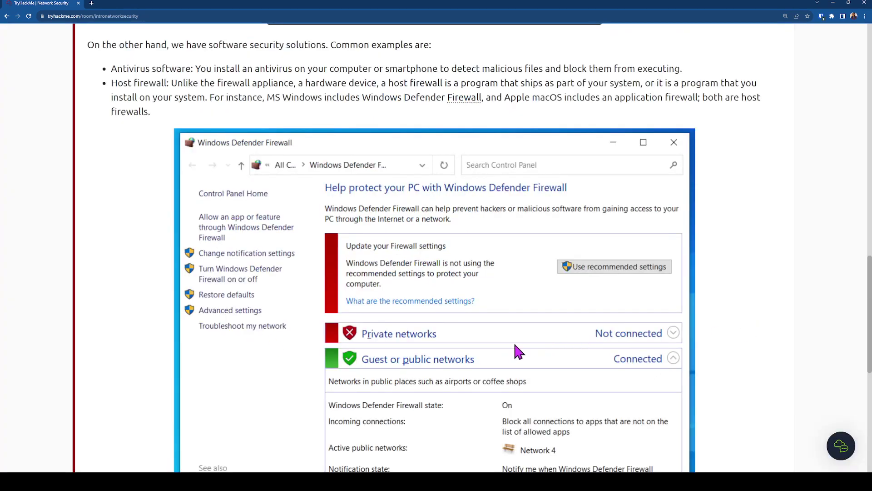
{"action": "scroll", "coordinate": [477, 361], "scroll_direction": "up", "scroll_amount": 1}
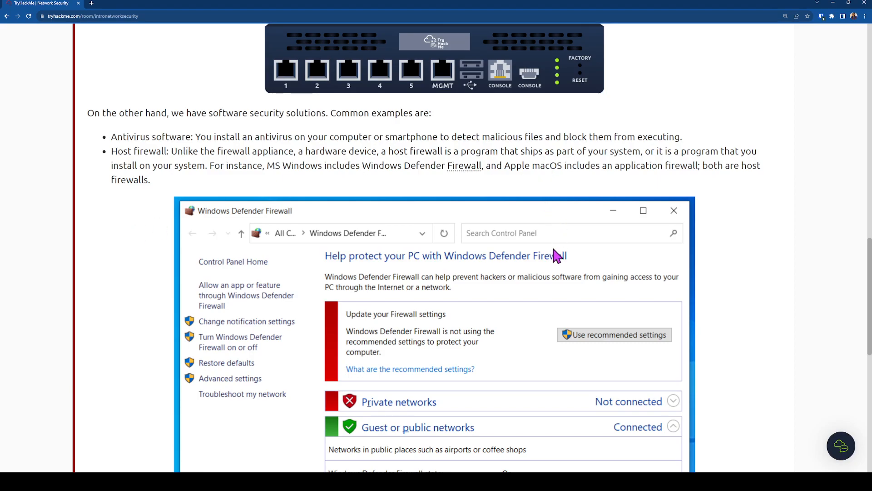
{"action": "scroll", "coordinate": [551, 266], "scroll_direction": "down", "scroll_amount": 2}
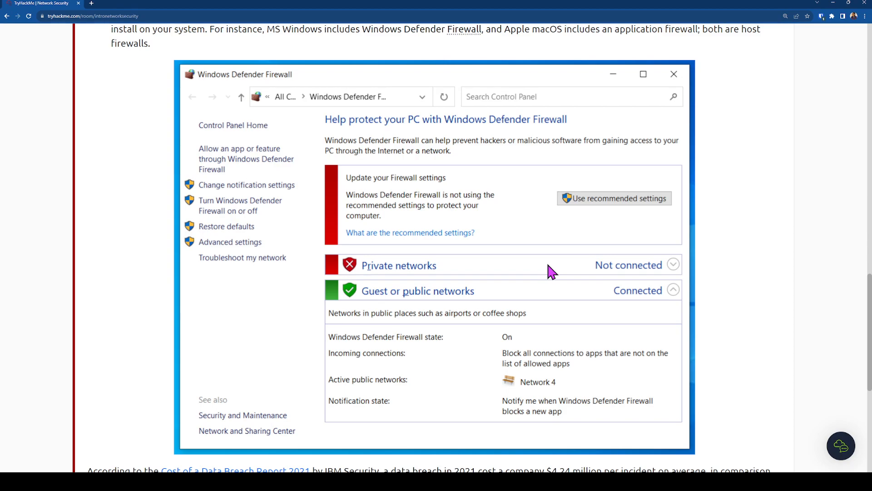
{"action": "scroll", "coordinate": [672, 288], "scroll_direction": "down", "scroll_amount": 2}
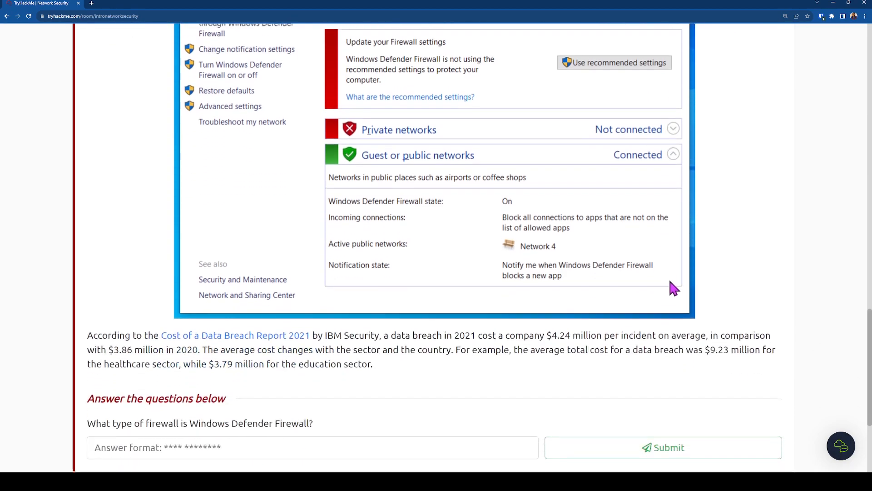
{"action": "scroll", "coordinate": [697, 341], "scroll_direction": "down", "scroll_amount": 2}
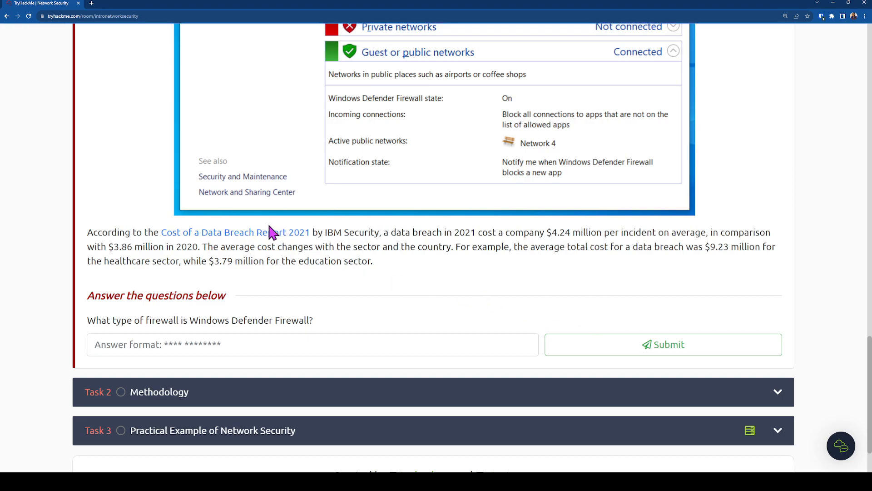
- Open the 'Cost of a Data Breach Report 2021' link in a new browser tab
{"action": "left_click", "coordinate": [271, 233]}
- Highlight the average-breach-cost sentence, clear it, then switch to the IBM report tab
{"action": "mouse_move", "coordinate": [512, 246]}
{"action": "left_mouse_down"}
{"action": "mouse_move", "coordinate": [259, 285]}
{"action": "mouse_move", "coordinate": [204, 261]}
{"action": "left_mouse_up"}
{"action": "left_click", "coordinate": [107, 260]}
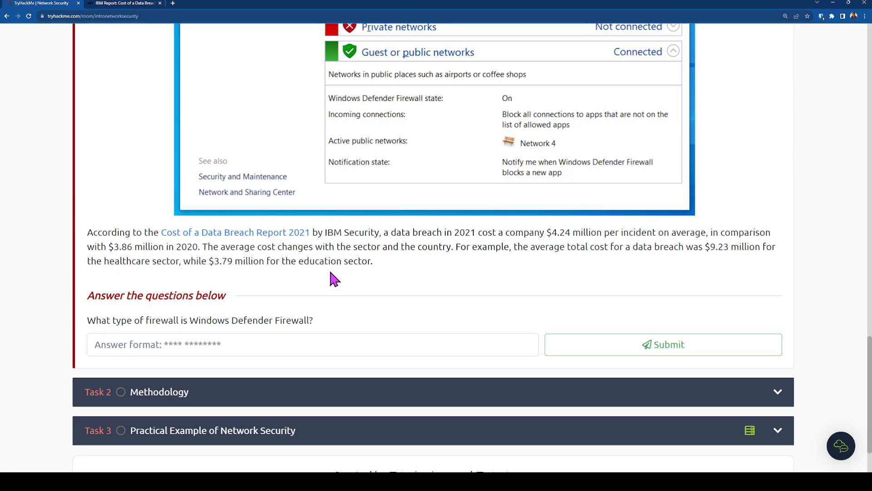
{"action": "left_click", "coordinate": [99, 6]}
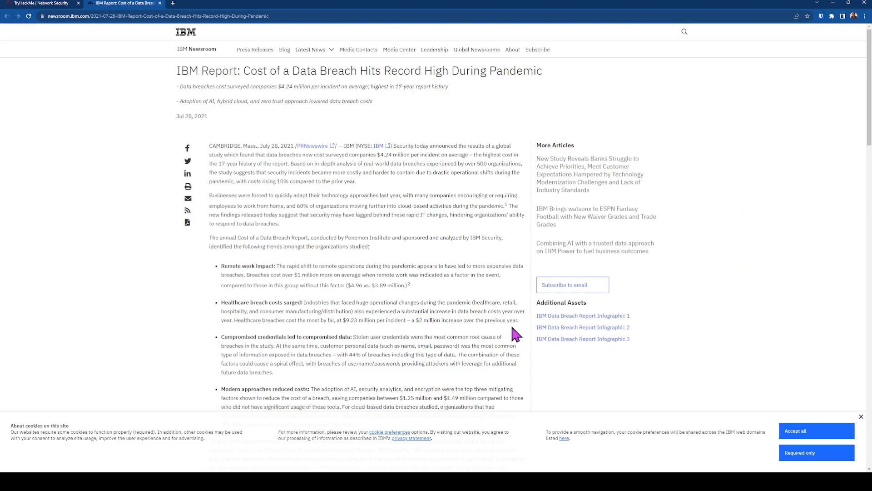
{"action": "scroll", "coordinate": [514, 334], "scroll_direction": "down", "scroll_amount": 3}
{"action": "scroll", "coordinate": [512, 328], "scroll_direction": "down", "scroll_amount": 3}
{"action": "scroll", "coordinate": [512, 327], "scroll_direction": "down", "scroll_amount": 3}
{"action": "scroll", "coordinate": [511, 327], "scroll_direction": "down", "scroll_amount": 3}
{"action": "scroll", "coordinate": [511, 327], "scroll_direction": "down", "scroll_amount": 3}
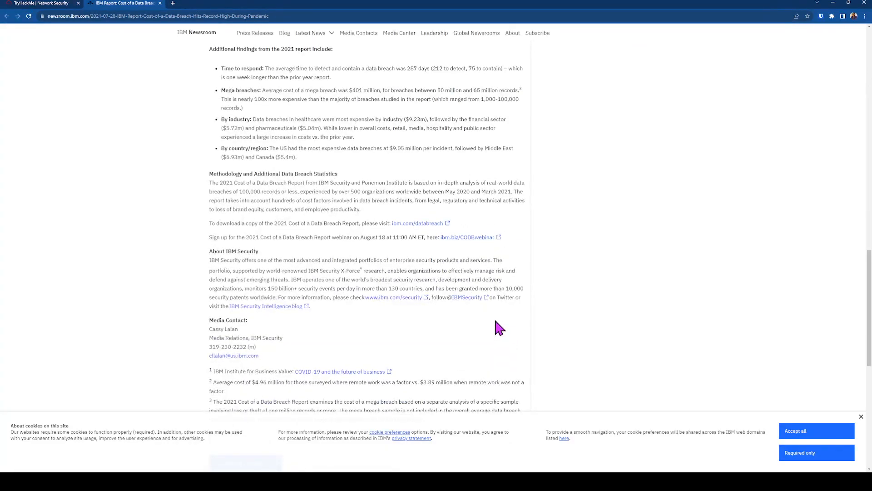
{"action": "scroll", "coordinate": [497, 329], "scroll_direction": "up", "scroll_amount": 3}
{"action": "scroll", "coordinate": [496, 324], "scroll_direction": "up", "scroll_amount": 2}
{"action": "scroll", "coordinate": [494, 320], "scroll_direction": "up", "scroll_amount": 2}
{"action": "scroll", "coordinate": [494, 319], "scroll_direction": "up", "scroll_amount": 3}
{"action": "scroll", "coordinate": [495, 320], "scroll_direction": "up", "scroll_amount": 1}
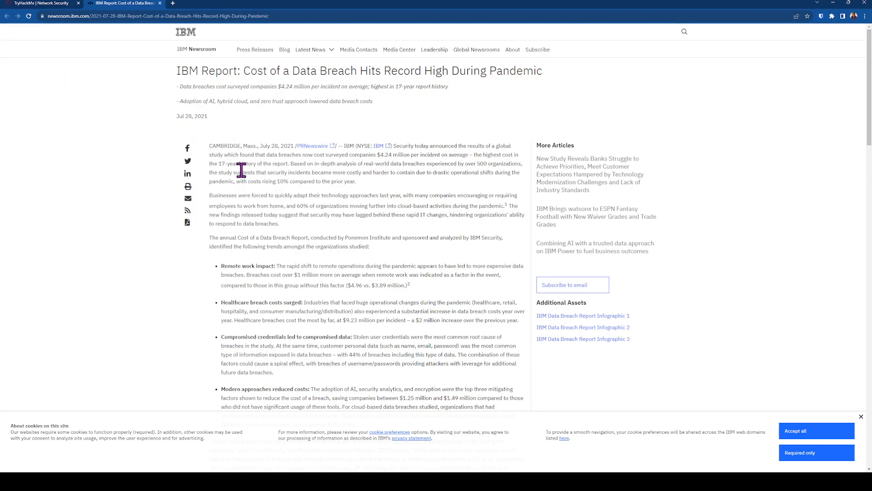
{"action": "scroll", "coordinate": [263, 201], "scroll_direction": "down", "scroll_amount": 4}
{"action": "scroll", "coordinate": [286, 239], "scroll_direction": "down", "scroll_amount": 6}
{"action": "scroll", "coordinate": [292, 251], "scroll_direction": "down", "scroll_amount": 5}
{"action": "scroll", "coordinate": [292, 255], "scroll_direction": "up", "scroll_amount": 2}
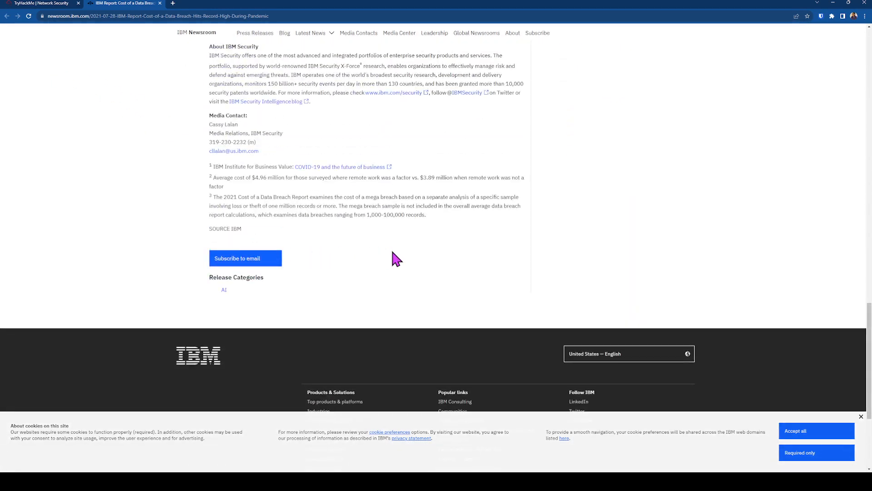
- Switch back to the 'TryHackMe | Network Security' browser tab
{"action": "left_click", "coordinate": [58, 4]}
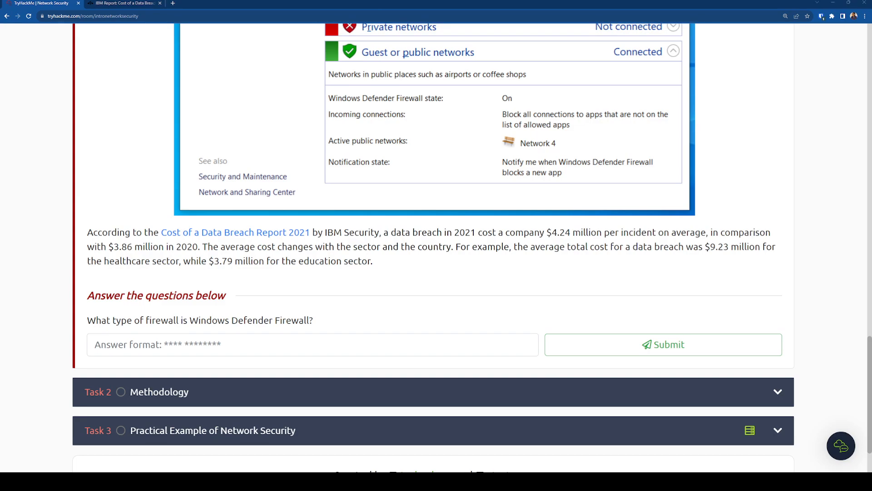
{"action": "scroll", "coordinate": [436, 248], "scroll_direction": "up", "scroll_amount": 2}
{"action": "scroll", "coordinate": [436, 248], "scroll_direction": "up", "scroll_amount": 2}
{"action": "scroll", "coordinate": [437, 248], "scroll_direction": "up", "scroll_amount": 3}
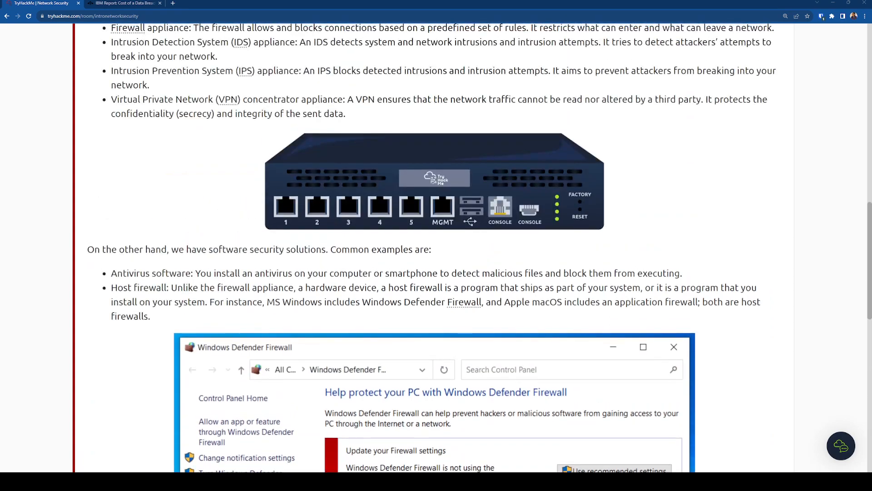
- Copy 'Host firewall' from the lesson, paste it as the answer and submit it
{"action": "left_click_drag", "start_coordinate": [112, 288], "coordinate": [167, 289]}
{"action": "key", "text": "ctrl+c"}
{"action": "scroll", "coordinate": [171, 297], "scroll_direction": "down", "scroll_amount": 5}
{"action": "scroll", "coordinate": [173, 331], "scroll_direction": "down", "scroll_amount": 2}
{"action": "left_click", "coordinate": [166, 382]}
{"action": "key", "text": "ctrl+v"}
{"action": "left_click", "coordinate": [691, 394]}
{"action": "scroll", "coordinate": [479, 189], "scroll_direction": "down", "scroll_amount": 1}
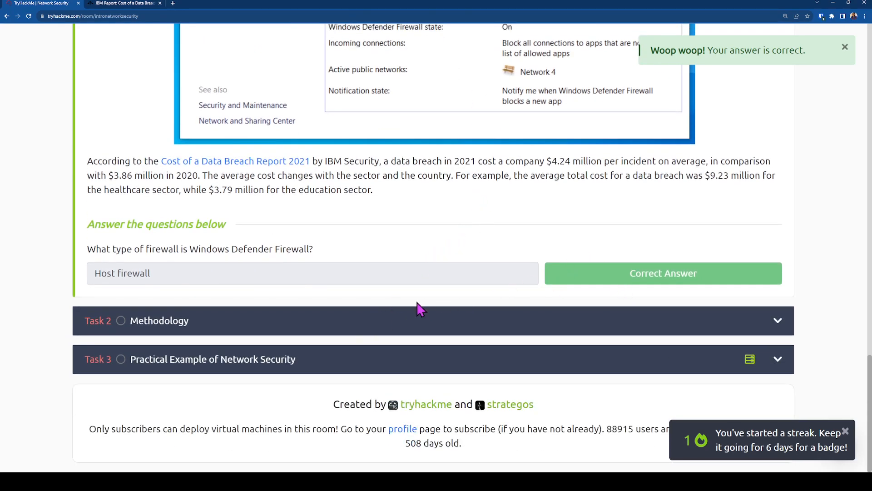
{"action": "scroll", "coordinate": [416, 307], "scroll_direction": "up", "scroll_amount": 3}
{"action": "scroll", "coordinate": [420, 300], "scroll_direction": "up", "scroll_amount": 2}
{"action": "scroll", "coordinate": [423, 300], "scroll_direction": "up", "scroll_amount": 3}
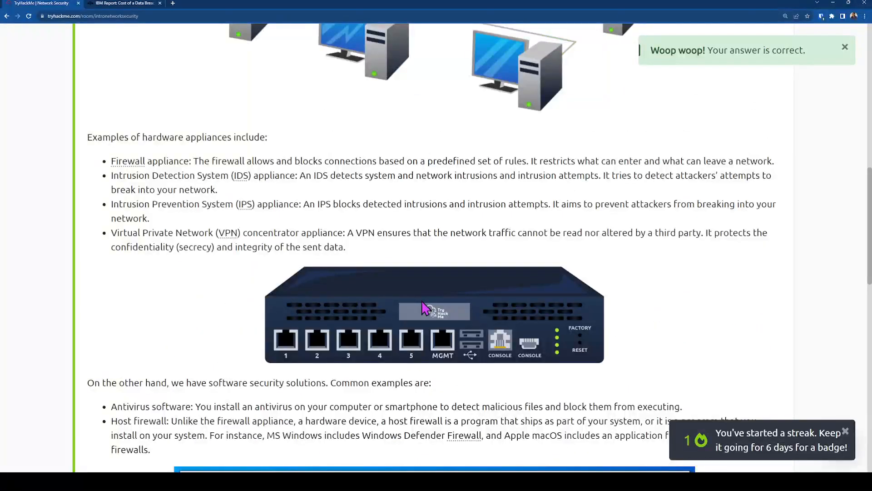
{"action": "scroll", "coordinate": [421, 302], "scroll_direction": "up", "scroll_amount": 3}
{"action": "scroll", "coordinate": [410, 300], "scroll_direction": "up", "scroll_amount": 3}
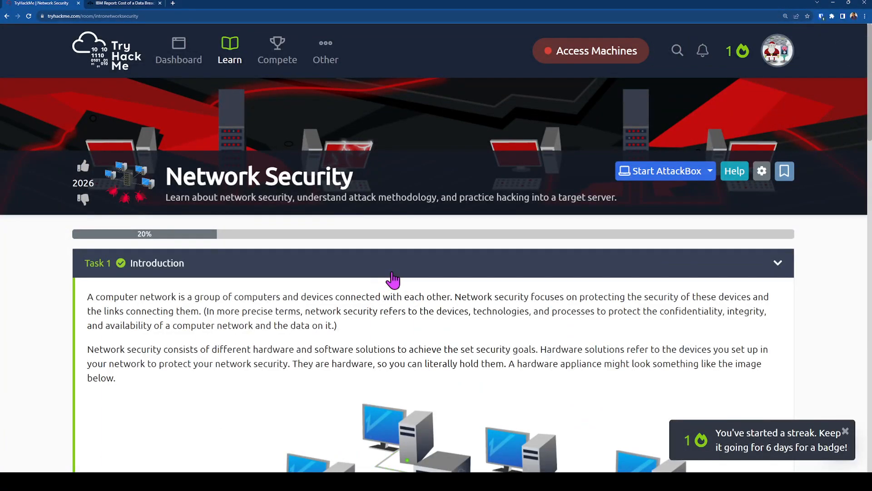
- Collapse Task 1 Introduction and expand Task 2 Methodology
{"action": "left_click", "coordinate": [387, 276]}
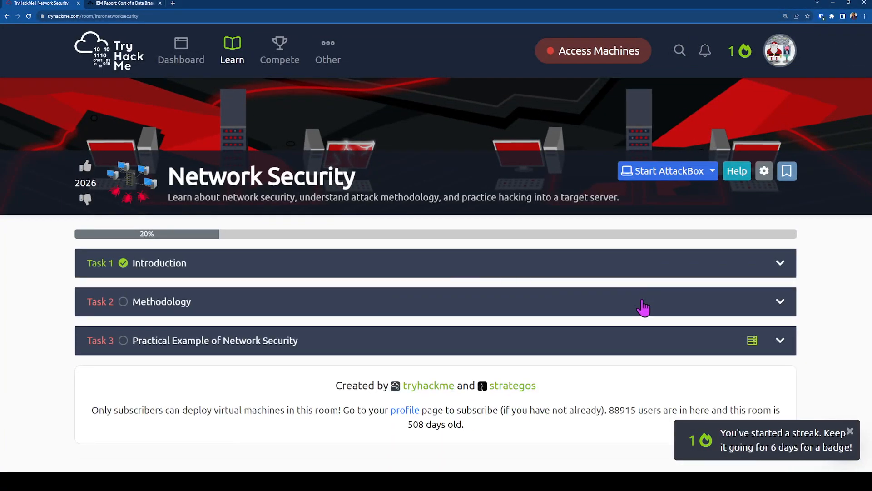
{"action": "left_click", "coordinate": [630, 309]}
{"action": "scroll", "coordinate": [415, 334], "scroll_direction": "down", "scroll_amount": 2}
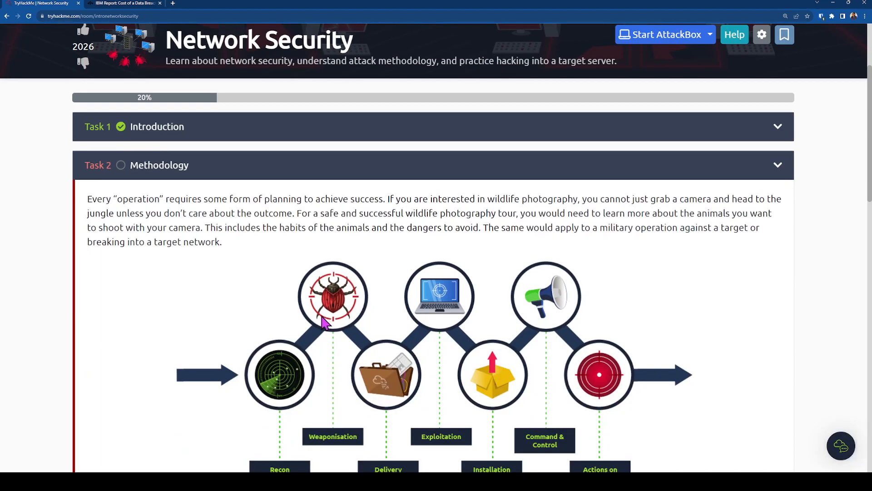
{"action": "scroll", "coordinate": [326, 323], "scroll_direction": "down", "scroll_amount": 1}
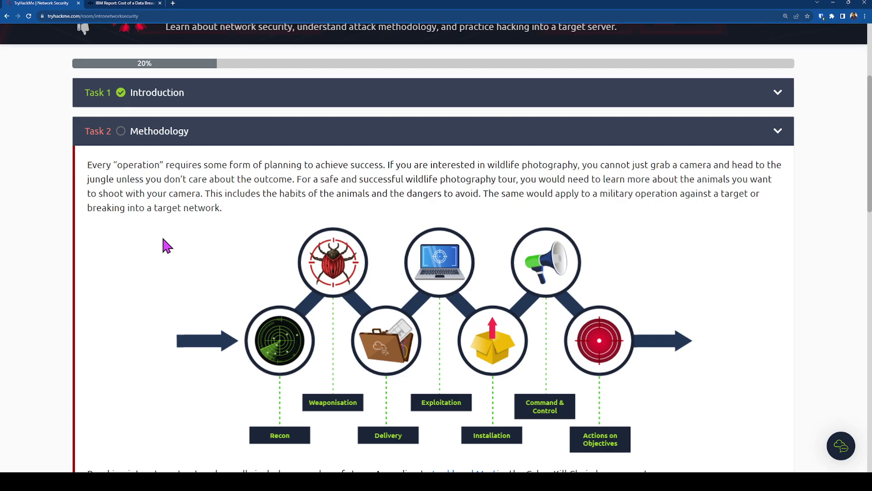
{"action": "scroll", "coordinate": [167, 244], "scroll_direction": "down", "scroll_amount": 2}
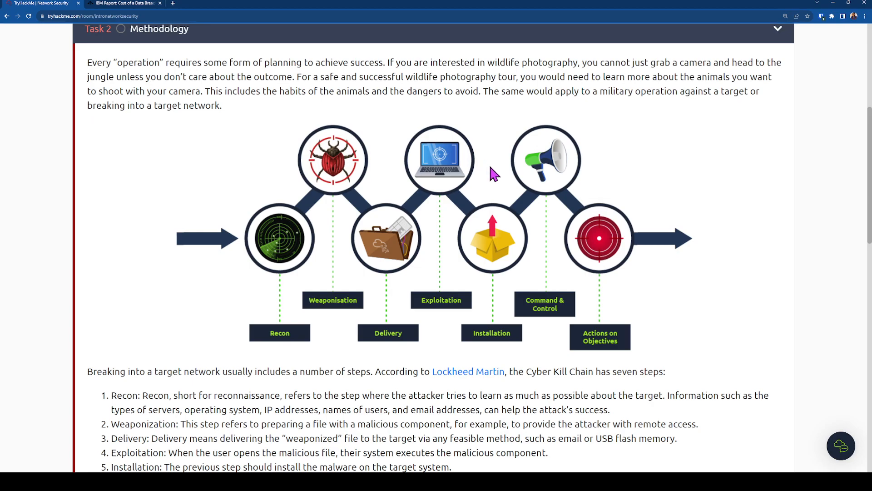
{"action": "scroll", "coordinate": [461, 259], "scroll_direction": "down", "scroll_amount": 2}
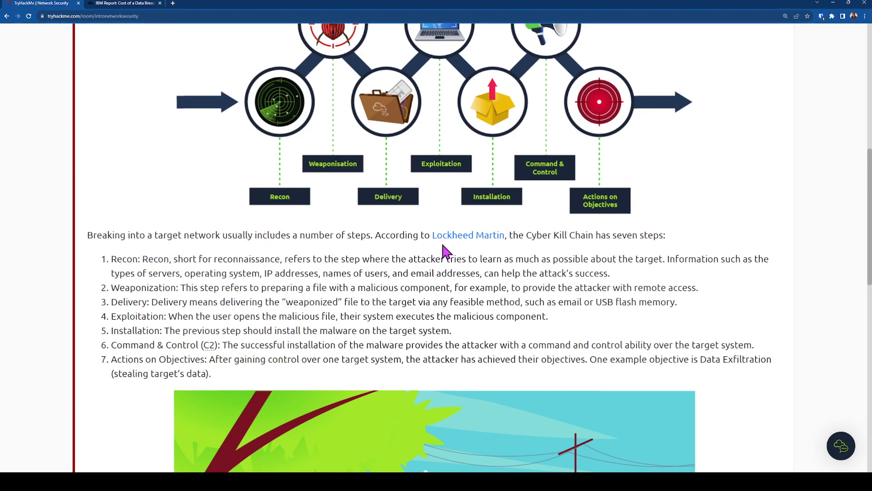
- Open the 'Lockheed Martin' Cyber Kill Chain link in a background tab
{"action": "middle_click", "coordinate": [463, 238]}
{"action": "left_click", "coordinate": [220, 6]}
{"action": "scroll", "coordinate": [355, 243], "scroll_direction": "down", "scroll_amount": 3}
{"action": "scroll", "coordinate": [364, 261], "scroll_direction": "down", "scroll_amount": 3}
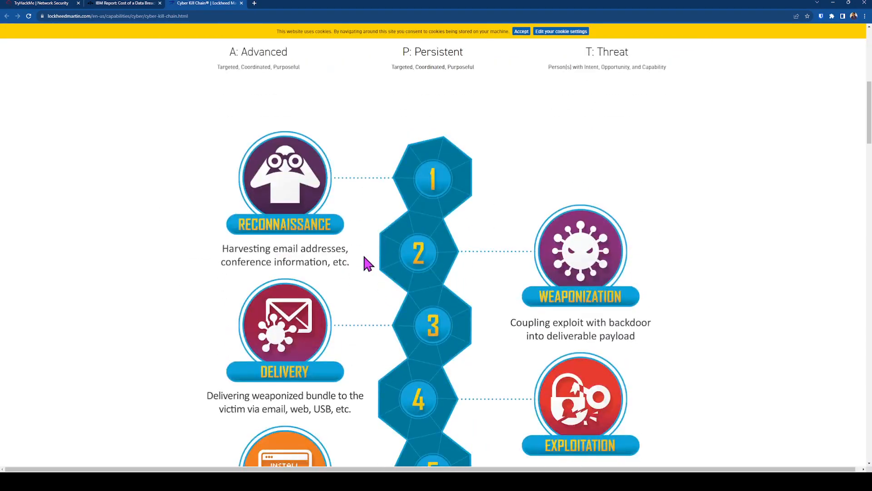
{"action": "scroll", "coordinate": [455, 264], "scroll_direction": "down", "scroll_amount": 3}
{"action": "scroll", "coordinate": [453, 271], "scroll_direction": "down", "scroll_amount": 3}
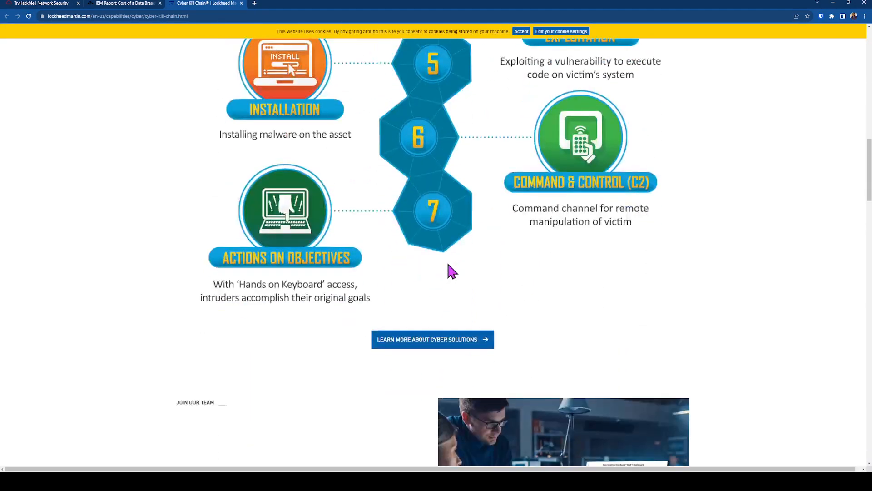
{"action": "scroll", "coordinate": [399, 264], "scroll_direction": "up", "scroll_amount": 3}
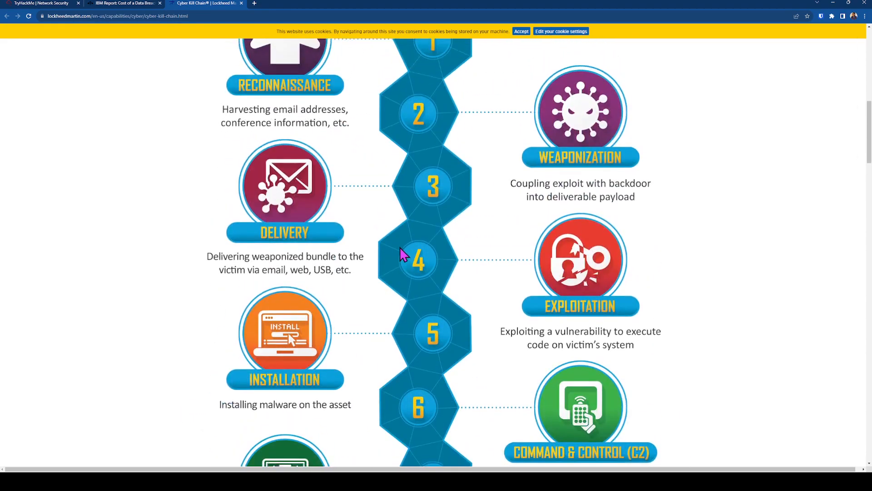
{"action": "scroll", "coordinate": [403, 255], "scroll_direction": "down", "scroll_amount": 1}
{"action": "scroll", "coordinate": [403, 256], "scroll_direction": "up", "scroll_amount": 3}
{"action": "scroll", "coordinate": [565, 288], "scroll_direction": "up", "scroll_amount": 2}
{"action": "scroll", "coordinate": [411, 288], "scroll_direction": "down", "scroll_amount": 2}
{"action": "scroll", "coordinate": [559, 304], "scroll_direction": "down", "scroll_amount": 1}
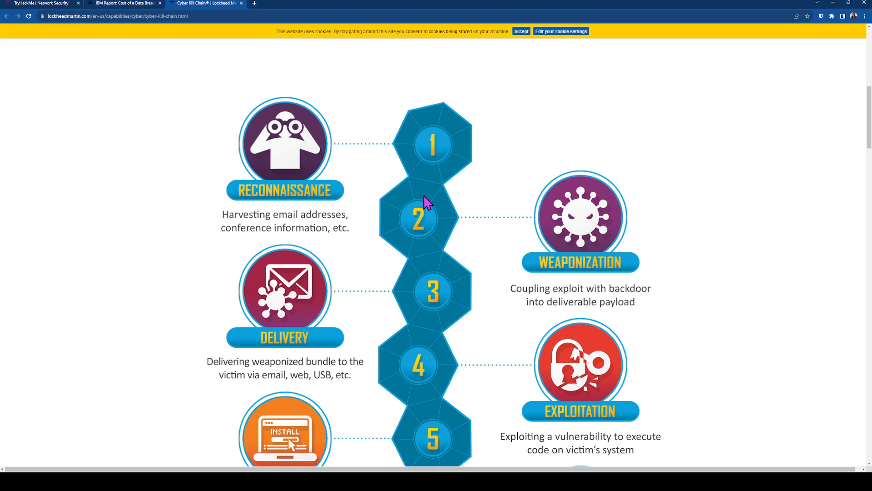
{"action": "scroll", "coordinate": [424, 211], "scroll_direction": "down", "scroll_amount": 1}
{"action": "scroll", "coordinate": [423, 228], "scroll_direction": "down", "scroll_amount": 2}
{"action": "left_click", "coordinate": [60, 4]}
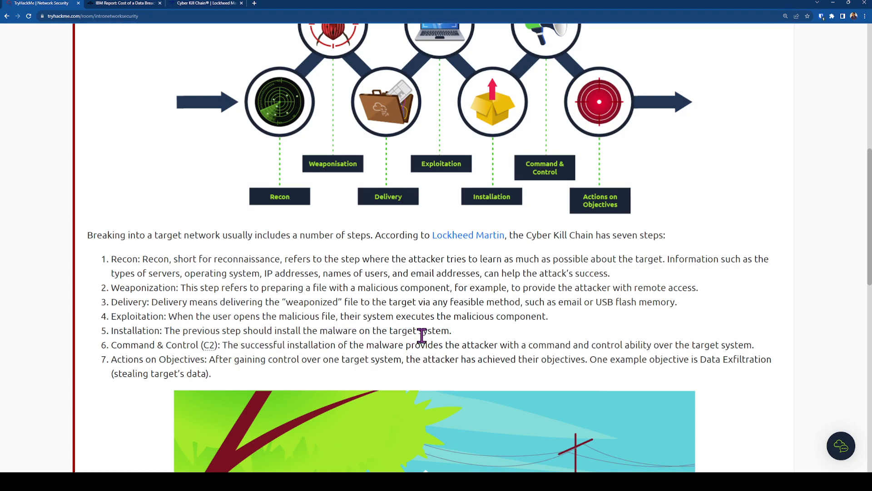
{"action": "scroll", "coordinate": [474, 340], "scroll_direction": "down", "scroll_amount": 1}
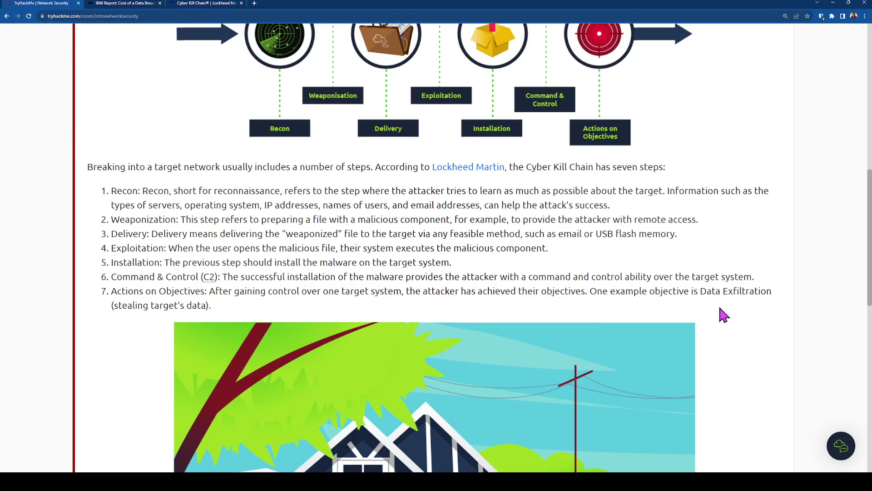
{"action": "scroll", "coordinate": [722, 314], "scroll_direction": "down", "scroll_amount": 1}
{"action": "scroll", "coordinate": [722, 315], "scroll_direction": "down", "scroll_amount": 2}
{"action": "scroll", "coordinate": [723, 314], "scroll_direction": "down", "scroll_amount": 1}
{"action": "scroll", "coordinate": [724, 314], "scroll_direction": "up", "scroll_amount": 2}
{"action": "scroll", "coordinate": [723, 314], "scroll_direction": "down", "scroll_amount": 2}
- Enlarge the house-and-thief illustration below the Kill Chain list
{"action": "left_click", "coordinate": [538, 300]}
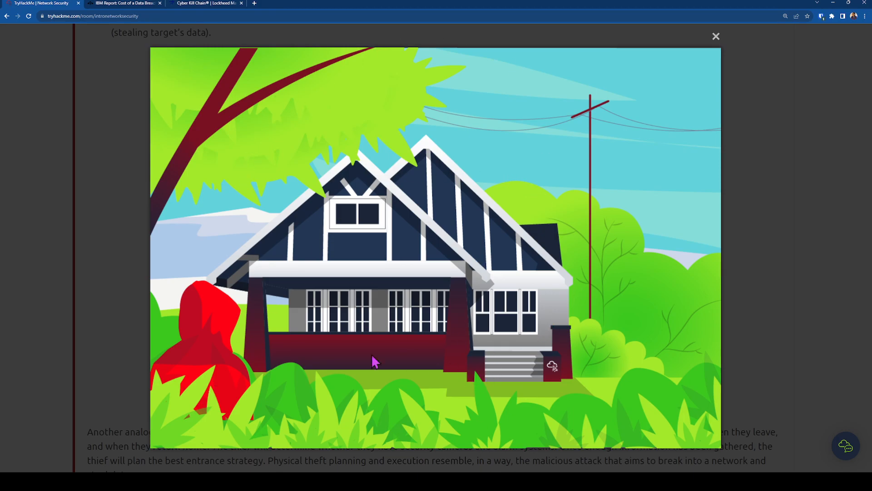
- Close the enlarged house picture to return to the thief analogy
{"action": "left_click", "coordinate": [787, 279]}
{"action": "scroll", "coordinate": [252, 375], "scroll_direction": "down", "scroll_amount": 3}
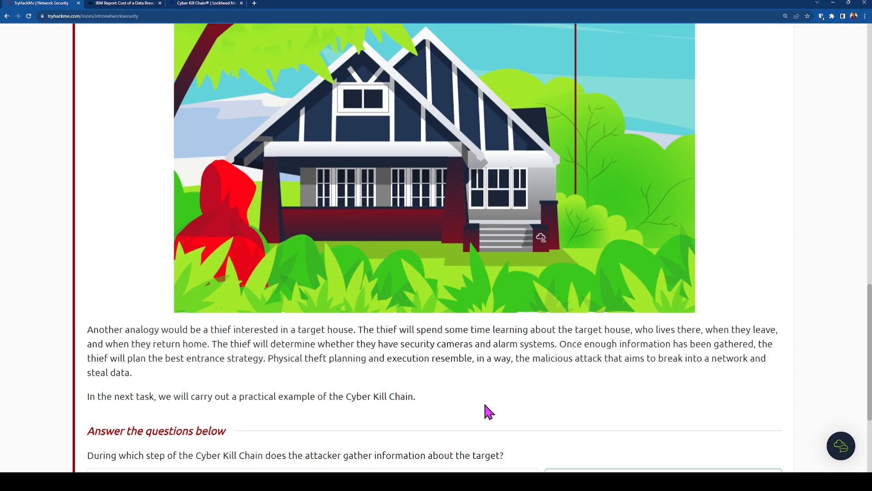
{"action": "scroll", "coordinate": [485, 411], "scroll_direction": "down", "scroll_amount": 1}
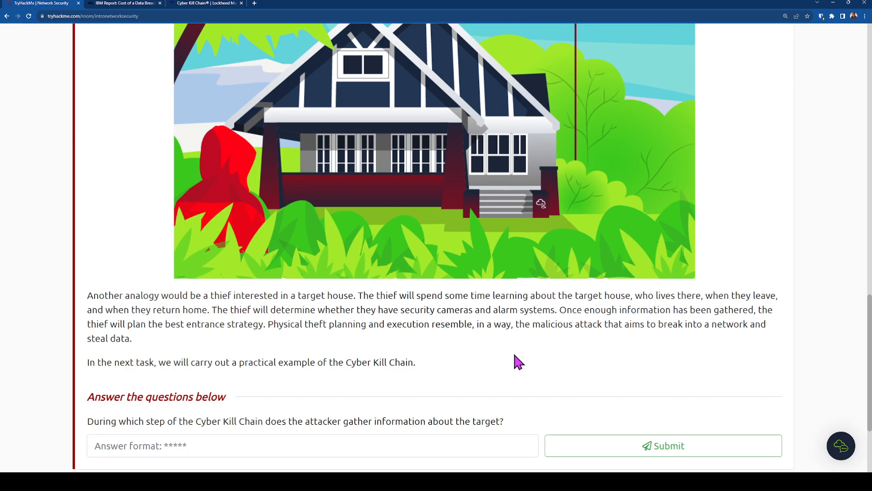
{"action": "scroll", "coordinate": [514, 362], "scroll_direction": "down", "scroll_amount": 3}
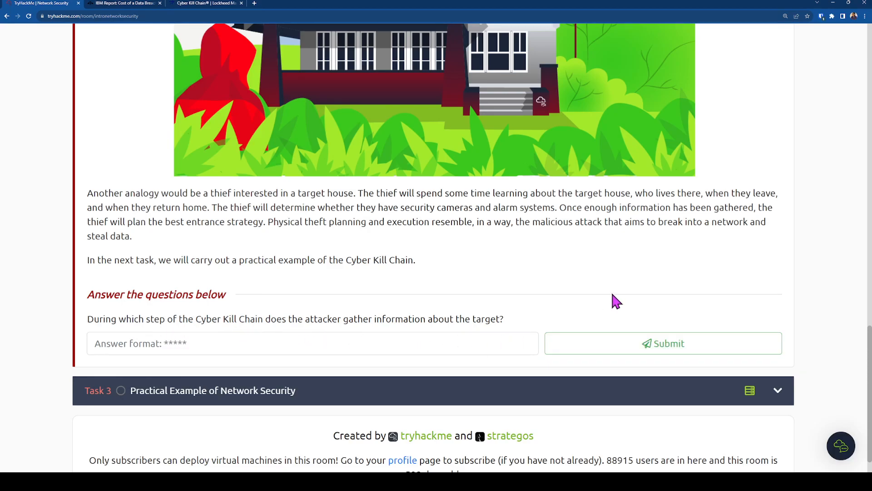
{"action": "scroll", "coordinate": [610, 293], "scroll_direction": "up", "scroll_amount": 4}
{"action": "scroll", "coordinate": [716, 322], "scroll_direction": "up", "scroll_amount": 3}
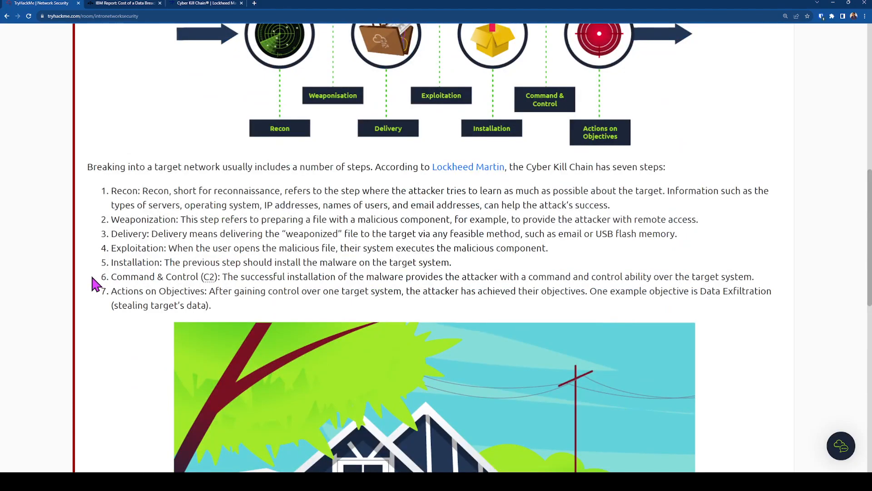
{"action": "scroll", "coordinate": [92, 277], "scroll_direction": "down", "scroll_amount": 1}
{"action": "scroll", "coordinate": [92, 277], "scroll_direction": "up", "scroll_amount": 2}
{"action": "scroll", "coordinate": [96, 286], "scroll_direction": "down", "scroll_amount": 1}
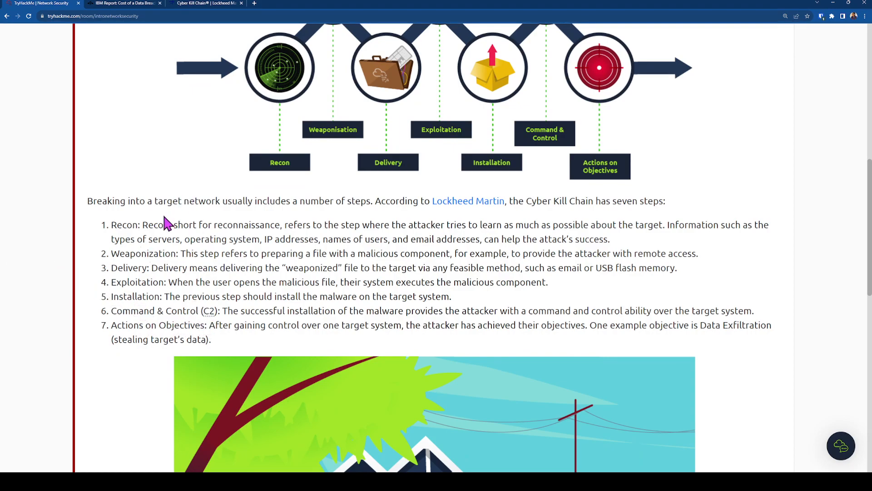
{"action": "double_click", "coordinate": [119, 226]}
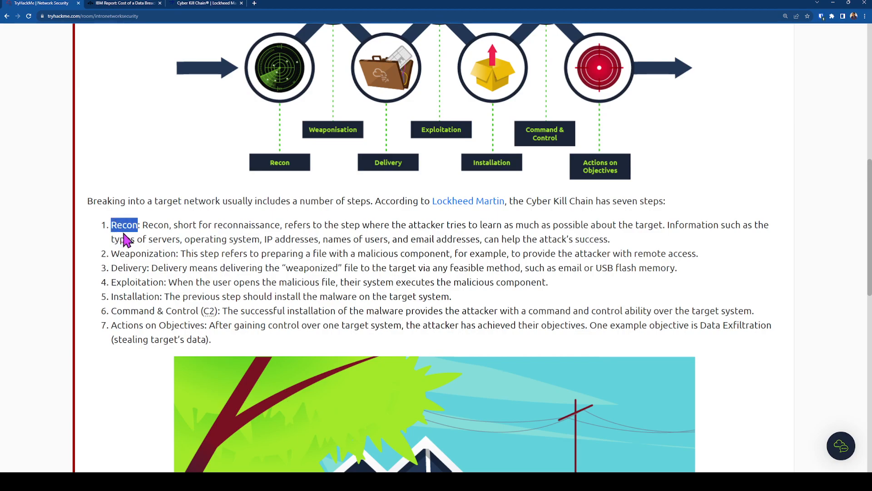
{"action": "left_click", "coordinate": [225, 247]}
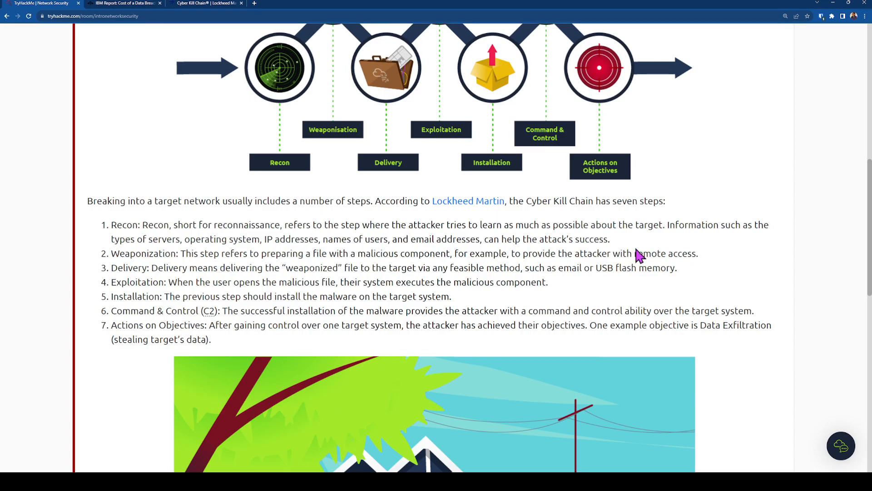
{"action": "scroll", "coordinate": [631, 254], "scroll_direction": "down", "scroll_amount": 4}
{"action": "scroll", "coordinate": [630, 248], "scroll_direction": "down", "scroll_amount": 1}
{"action": "scroll", "coordinate": [628, 248], "scroll_direction": "up", "scroll_amount": 3}
{"action": "scroll", "coordinate": [620, 252], "scroll_direction": "up", "scroll_amount": 1}
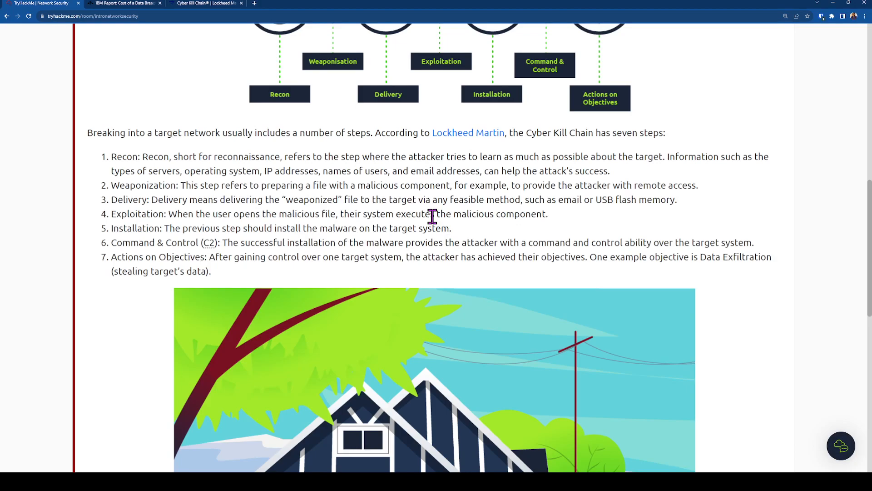
{"action": "scroll", "coordinate": [432, 216], "scroll_direction": "down", "scroll_amount": 3}
{"action": "scroll", "coordinate": [372, 313], "scroll_direction": "down", "scroll_amount": 4}
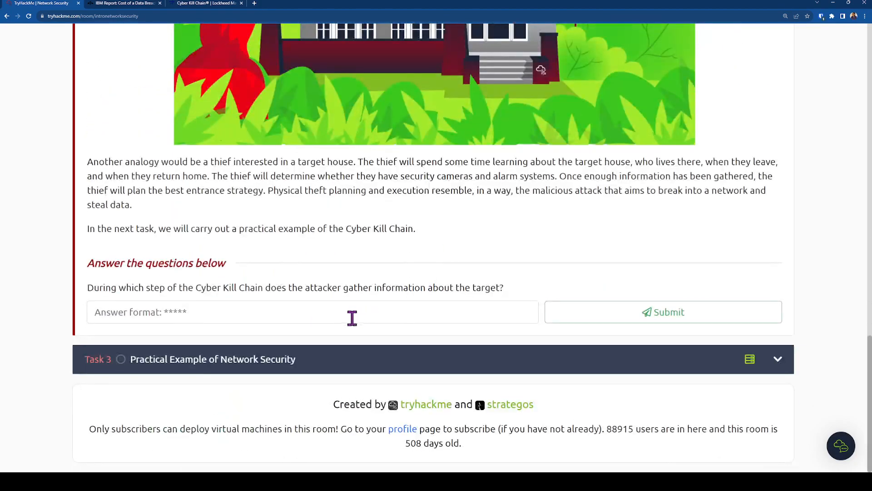
{"action": "type", "text": "Recon"}
- Submit 'Recon' as the Kill Chain information-gathering answer
{"action": "left_click", "coordinate": [645, 315]}
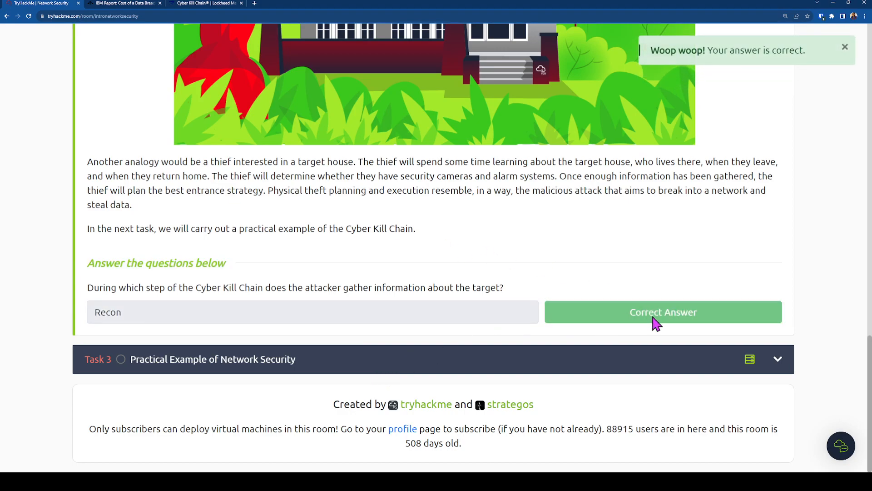
{"action": "scroll", "coordinate": [227, 355], "scroll_direction": "up", "scroll_amount": 1}
{"action": "scroll", "coordinate": [258, 382], "scroll_direction": "down", "scroll_amount": 1}
- Expand Task 3, Practical Example of Network Security, and start its target machine
{"action": "left_click", "coordinate": [267, 370]}
{"action": "scroll", "coordinate": [682, 286], "scroll_direction": "up", "scroll_amount": 2}
{"action": "scroll", "coordinate": [600, 290], "scroll_direction": "up", "scroll_amount": 5}
{"action": "scroll", "coordinate": [602, 295], "scroll_direction": "up", "scroll_amount": 7}
{"action": "scroll", "coordinate": [721, 239], "scroll_direction": "down", "scroll_amount": 3}
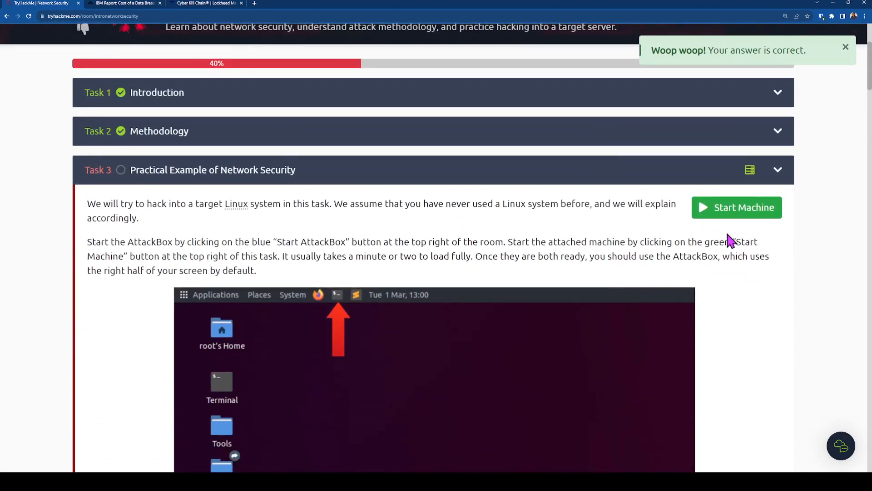
{"action": "scroll", "coordinate": [586, 243], "scroll_direction": "down", "scroll_amount": 1}
{"action": "scroll", "coordinate": [691, 214], "scroll_direction": "up", "scroll_amount": 1}
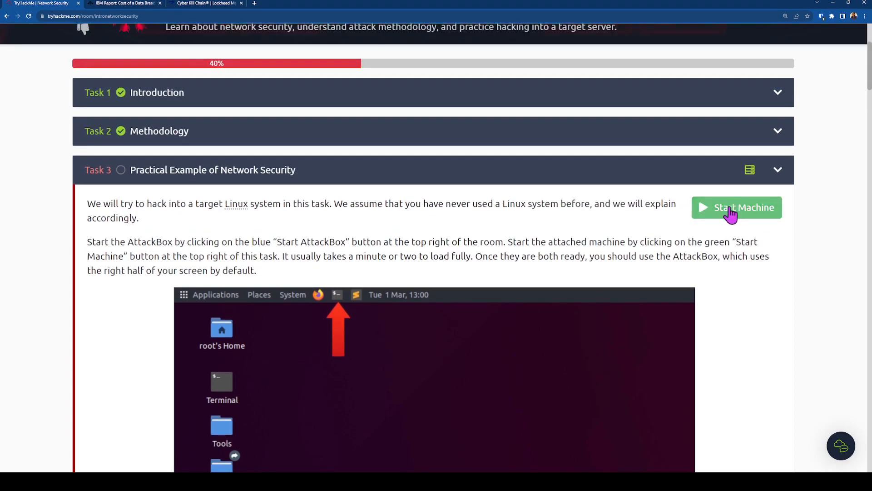
{"action": "left_click", "coordinate": [726, 209]}
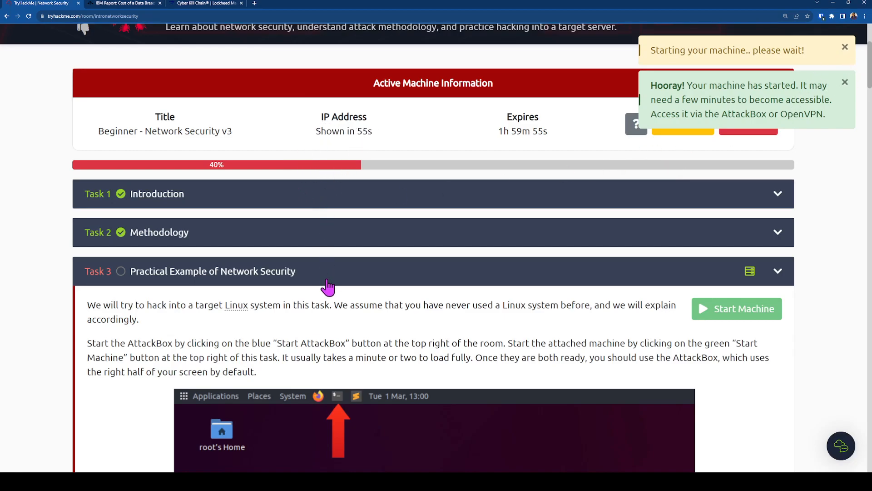
{"action": "scroll", "coordinate": [110, 232], "scroll_direction": "down", "scroll_amount": 2}
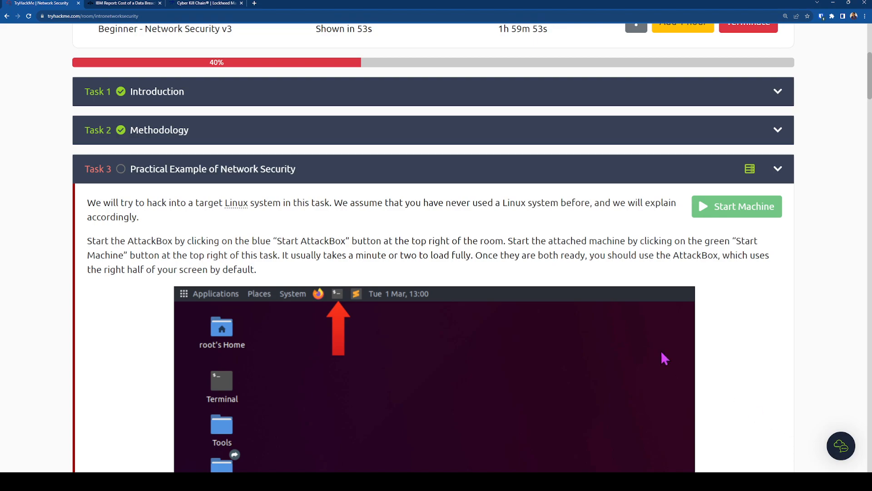
{"action": "scroll", "coordinate": [86, 249], "scroll_direction": "down", "scroll_amount": 1}
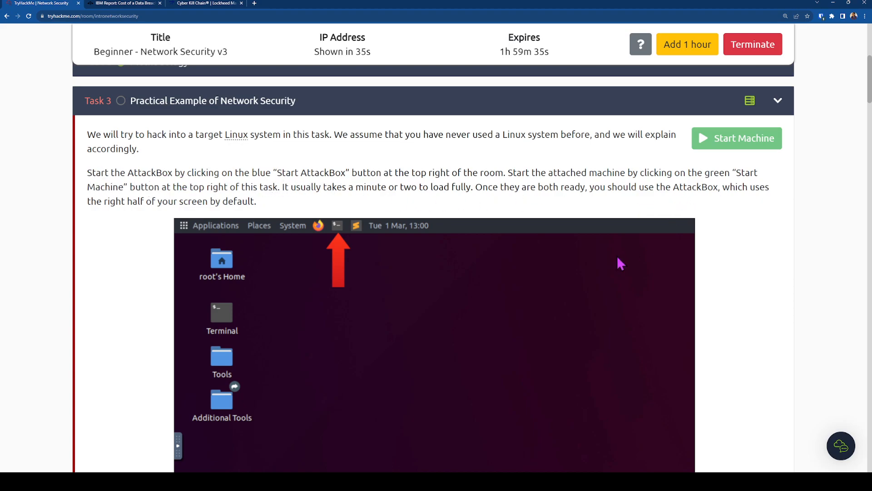
{"action": "scroll", "coordinate": [710, 242], "scroll_direction": "down", "scroll_amount": 3}
{"action": "scroll", "coordinate": [620, 266], "scroll_direction": "up", "scroll_amount": 2}
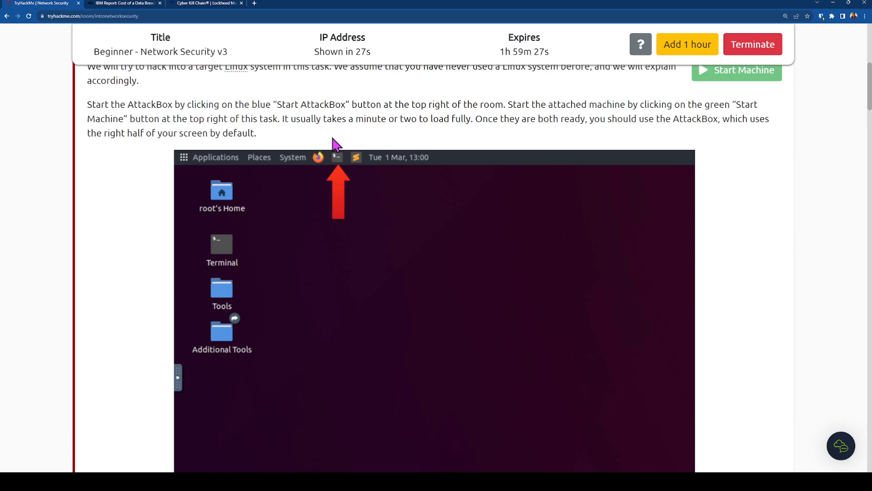
{"action": "scroll", "coordinate": [333, 162], "scroll_direction": "down", "scroll_amount": 1}
{"action": "scroll", "coordinate": [334, 162], "scroll_direction": "down", "scroll_amount": 2}
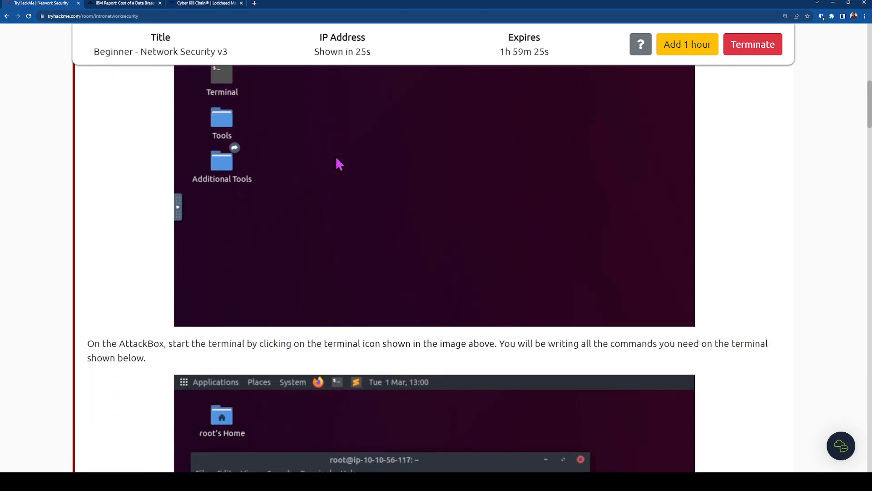
{"action": "scroll", "coordinate": [338, 163], "scroll_direction": "down", "scroll_amount": 1}
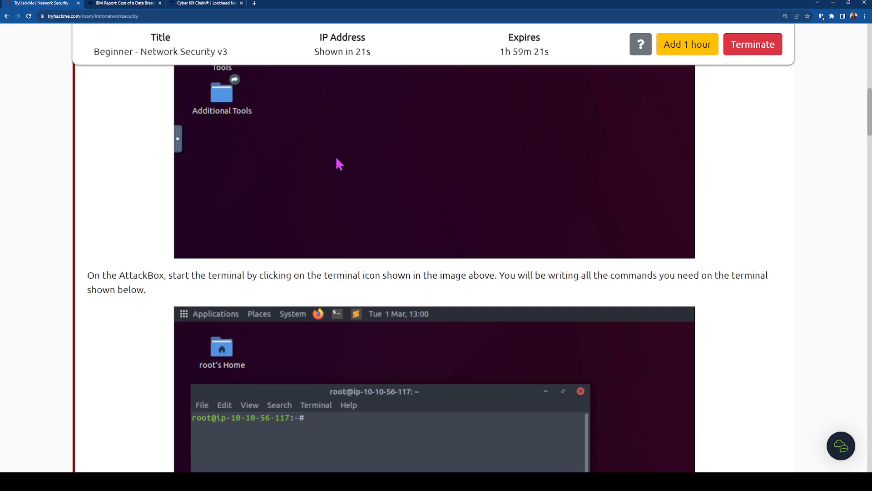
{"action": "scroll", "coordinate": [337, 161], "scroll_direction": "down", "scroll_amount": 3}
{"action": "scroll", "coordinate": [339, 164], "scroll_direction": "down", "scroll_amount": 1}
{"action": "scroll", "coordinate": [338, 163], "scroll_direction": "down", "scroll_amount": 2}
{"action": "scroll", "coordinate": [353, 253], "scroll_direction": "down", "scroll_amount": 1}
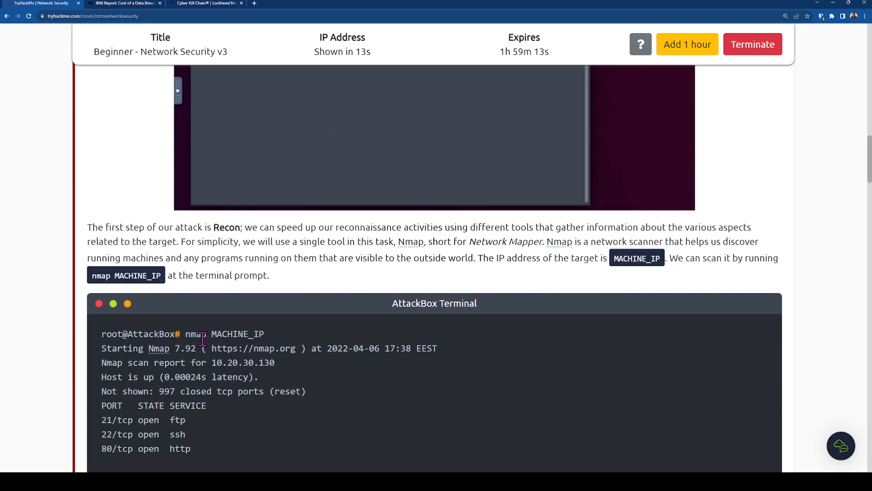
{"action": "double_click", "coordinate": [232, 334]}
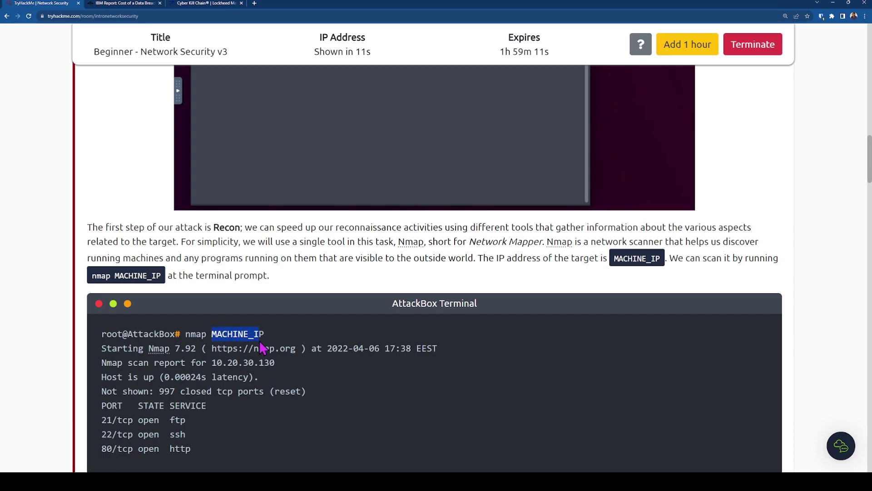
{"action": "left_click", "coordinate": [490, 270]}
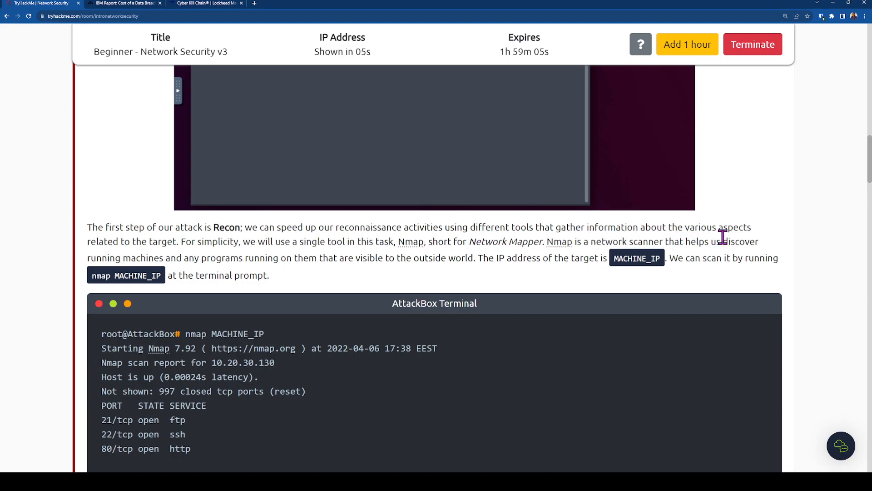
{"action": "scroll", "coordinate": [444, 279], "scroll_direction": "down", "scroll_amount": 5}
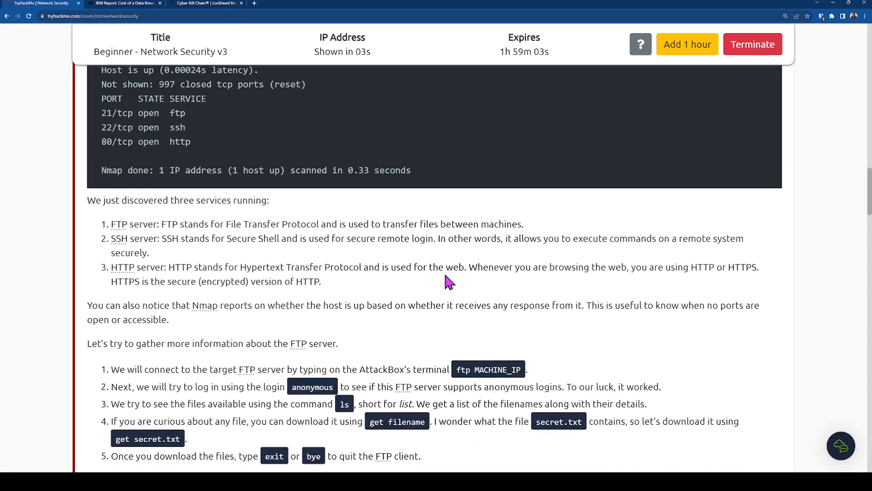
{"action": "scroll", "coordinate": [449, 282], "scroll_direction": "down", "scroll_amount": 3}
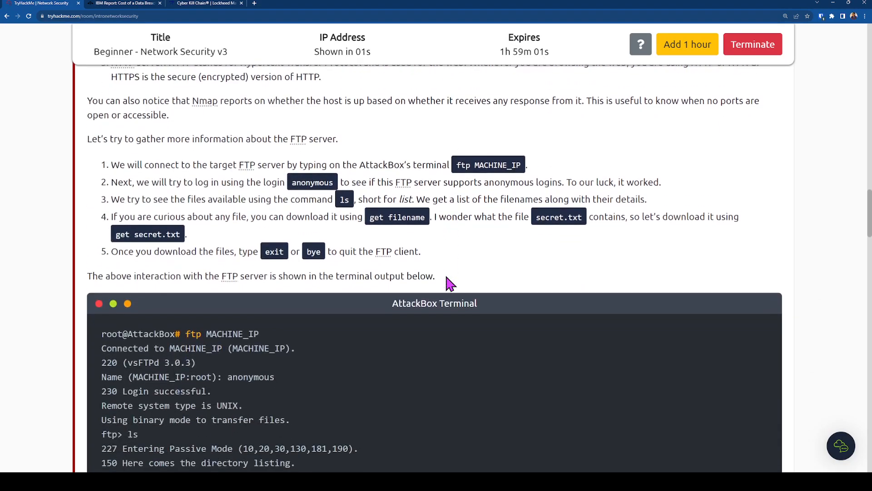
{"action": "scroll", "coordinate": [447, 282], "scroll_direction": "up", "scroll_amount": 3}
{"action": "scroll", "coordinate": [375, 302], "scroll_direction": "up", "scroll_amount": 4}
{"action": "scroll", "coordinate": [239, 333], "scroll_direction": "up", "scroll_amount": 3}
{"action": "scroll", "coordinate": [239, 333], "scroll_direction": "up", "scroll_amount": 3}
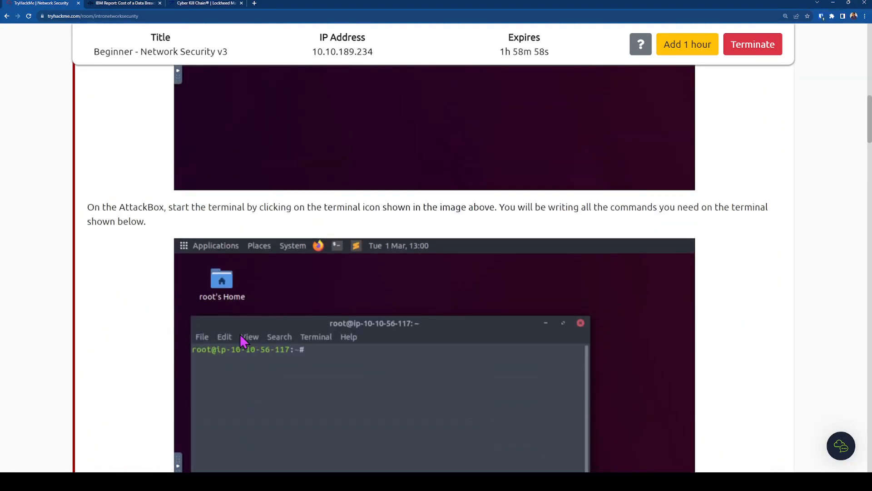
{"action": "scroll", "coordinate": [239, 333], "scroll_direction": "up", "scroll_amount": 3}
{"action": "scroll", "coordinate": [240, 333], "scroll_direction": "up", "scroll_amount": 1}
{"action": "scroll", "coordinate": [240, 335], "scroll_direction": "down", "scroll_amount": 2}
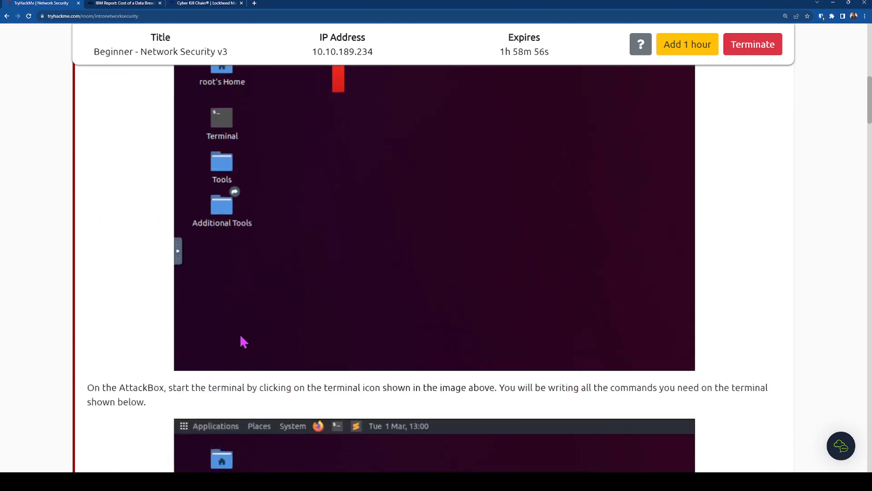
{"action": "scroll", "coordinate": [240, 336], "scroll_direction": "down", "scroll_amount": 2}
{"action": "scroll", "coordinate": [731, 308], "scroll_direction": "down", "scroll_amount": 3}
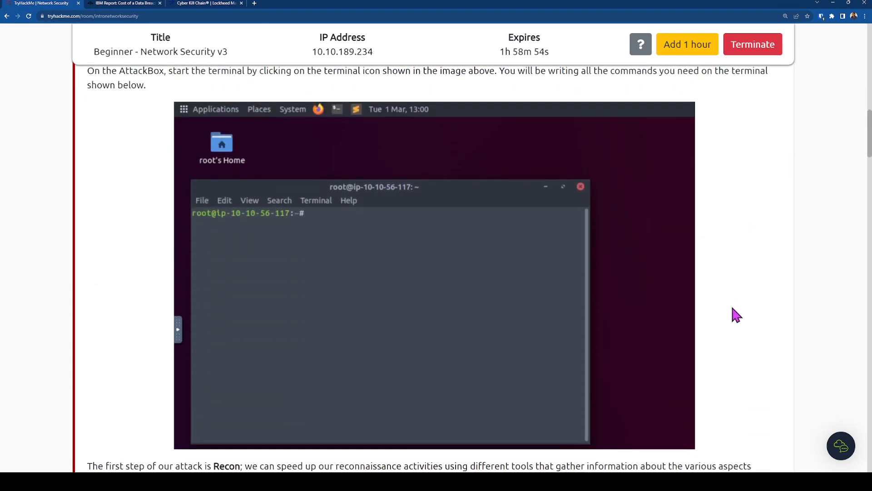
{"action": "scroll", "coordinate": [731, 308], "scroll_direction": "down", "scroll_amount": 1}
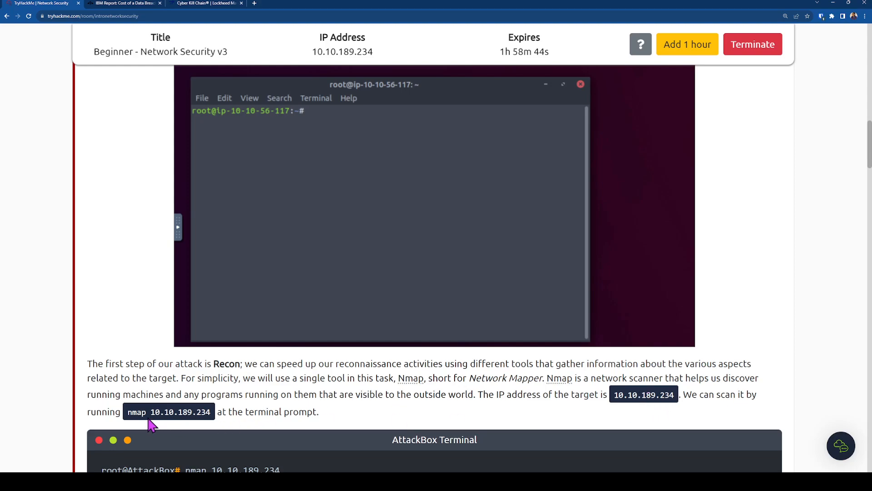
{"action": "scroll", "coordinate": [150, 425], "scroll_direction": "down", "scroll_amount": 1}
{"action": "scroll", "coordinate": [151, 425], "scroll_direction": "down", "scroll_amount": 2}
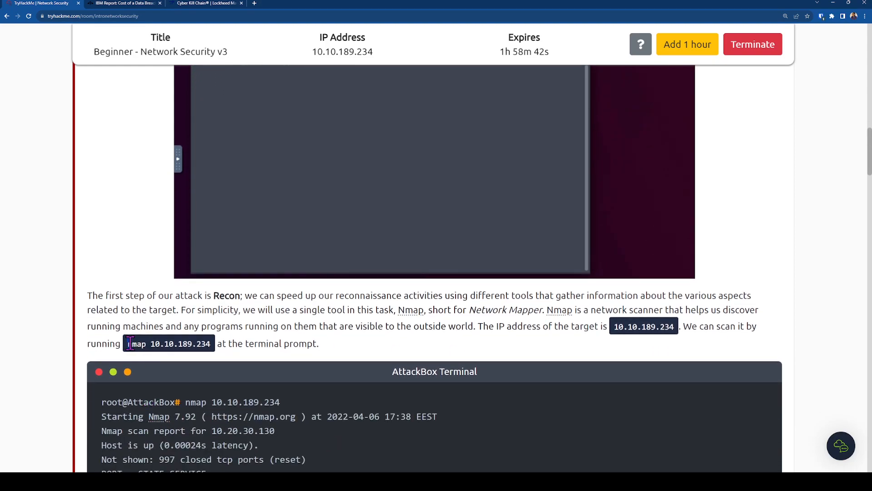
{"action": "mouse_move", "coordinate": [126, 343]}
{"action": "left_mouse_down"}
{"action": "mouse_move", "coordinate": [222, 344]}
{"action": "mouse_move", "coordinate": [213, 348]}
{"action": "left_mouse_up"}
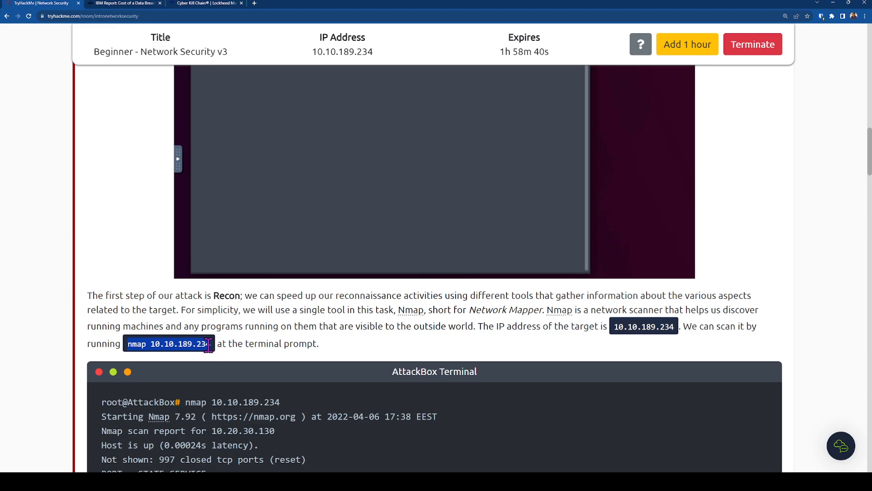
{"action": "left_click", "coordinate": [214, 353]}
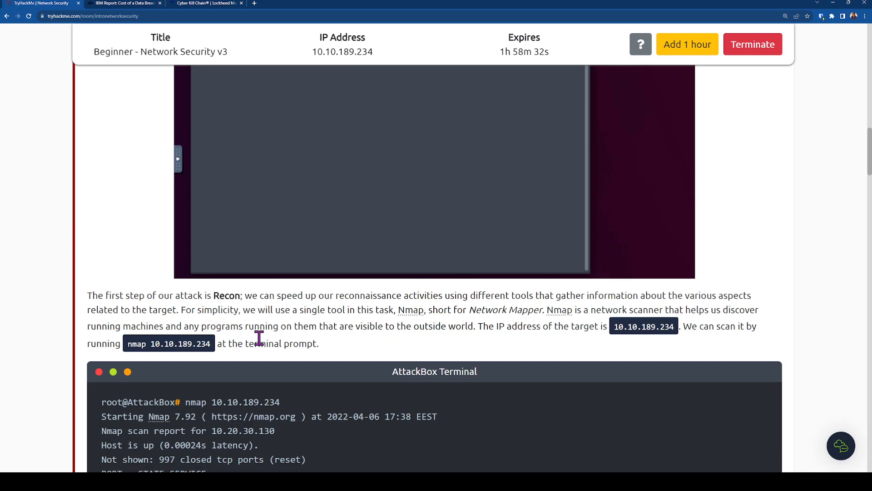
{"action": "left_click_drag", "start_coordinate": [210, 344], "coordinate": [138, 356]}
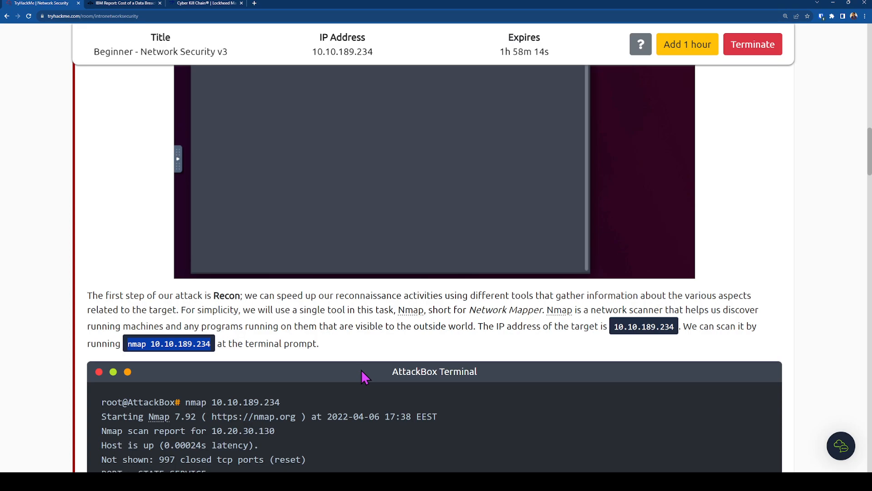
{"action": "scroll", "coordinate": [333, 360], "scroll_direction": "down", "scroll_amount": 2}
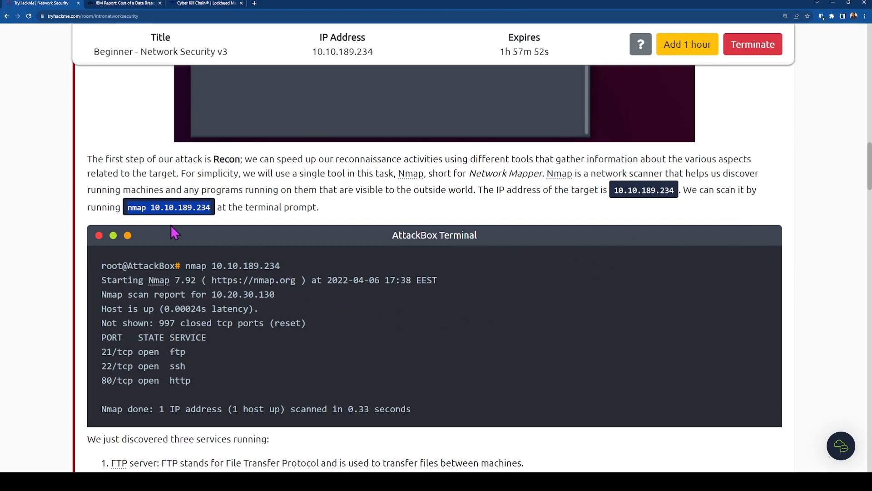
{"action": "scroll", "coordinate": [600, 225], "scroll_direction": "down", "scroll_amount": 2}
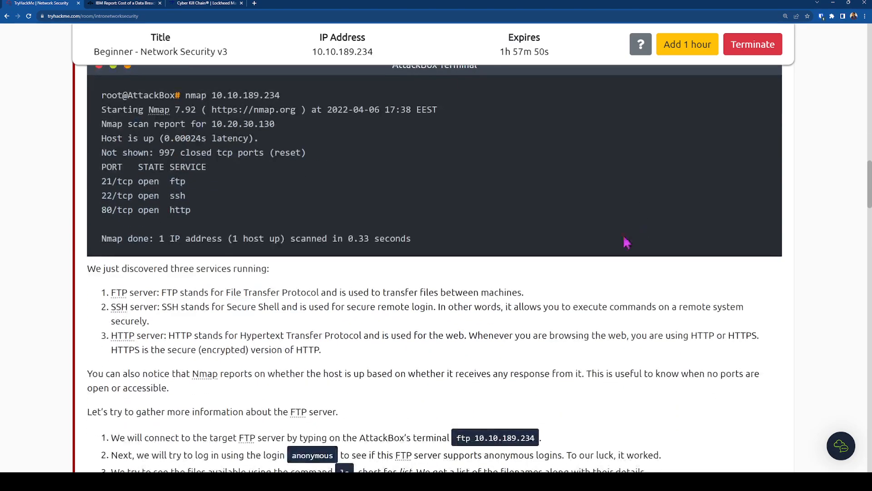
{"action": "scroll", "coordinate": [586, 287], "scroll_direction": "up", "scroll_amount": 2}
{"action": "scroll", "coordinate": [545, 323], "scroll_direction": "up", "scroll_amount": 2}
{"action": "scroll", "coordinate": [565, 320], "scroll_direction": "up", "scroll_amount": 2}
{"action": "scroll", "coordinate": [563, 325], "scroll_direction": "up", "scroll_amount": 3}
{"action": "scroll", "coordinate": [570, 327], "scroll_direction": "up", "scroll_amount": 2}
{"action": "scroll", "coordinate": [545, 341], "scroll_direction": "up", "scroll_amount": 4}
{"action": "scroll", "coordinate": [614, 313], "scroll_direction": "up", "scroll_amount": 1}
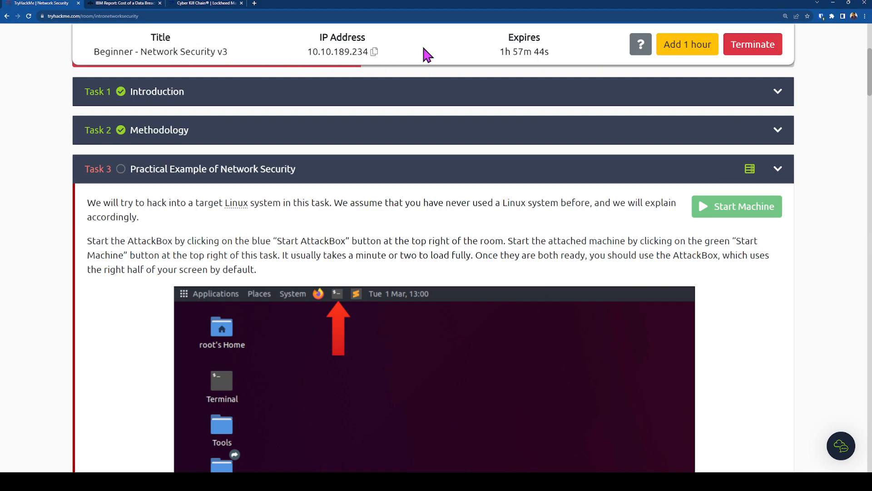
{"action": "triple_click", "coordinate": [543, 52]}
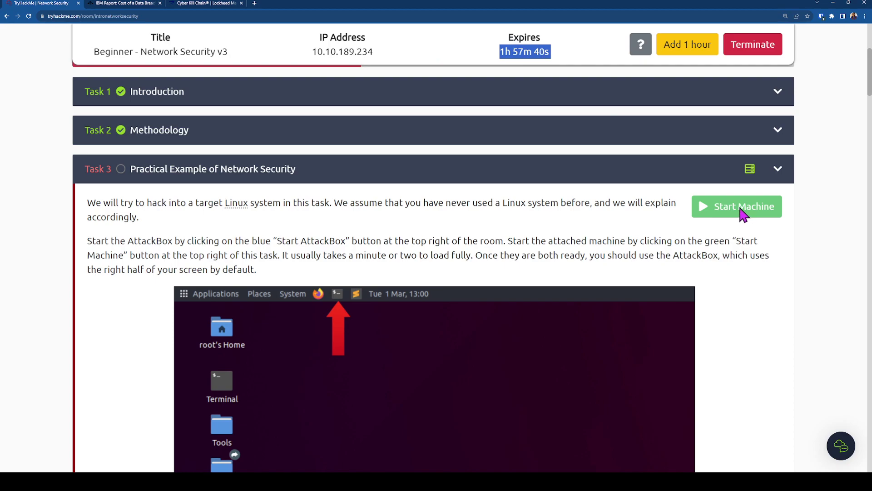
{"action": "left_click", "coordinate": [848, 129]}
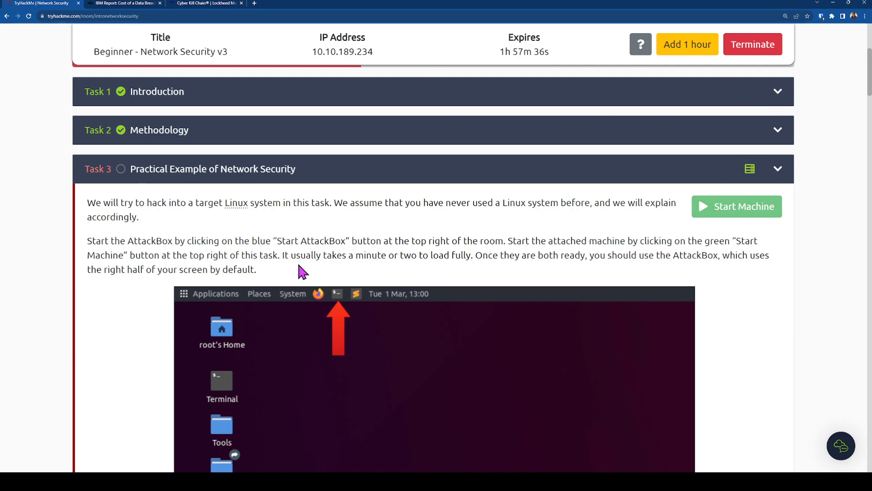
{"action": "left_click_drag", "start_coordinate": [397, 256], "coordinate": [489, 271]}
{"action": "left_click", "coordinate": [489, 271]}
{"action": "scroll", "coordinate": [408, 95], "scroll_direction": "up", "scroll_amount": 1}
{"action": "scroll", "coordinate": [403, 150], "scroll_direction": "up", "scroll_amount": 1}
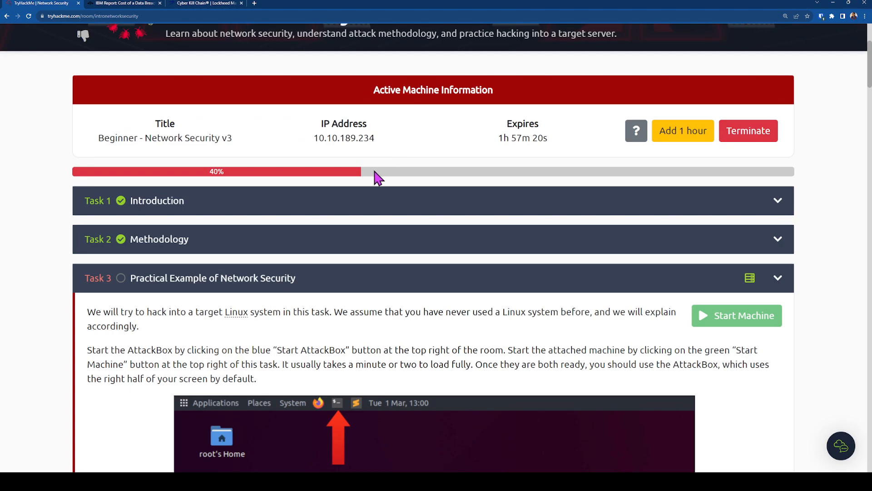
{"action": "scroll", "coordinate": [376, 176], "scroll_direction": "up", "scroll_amount": 1}
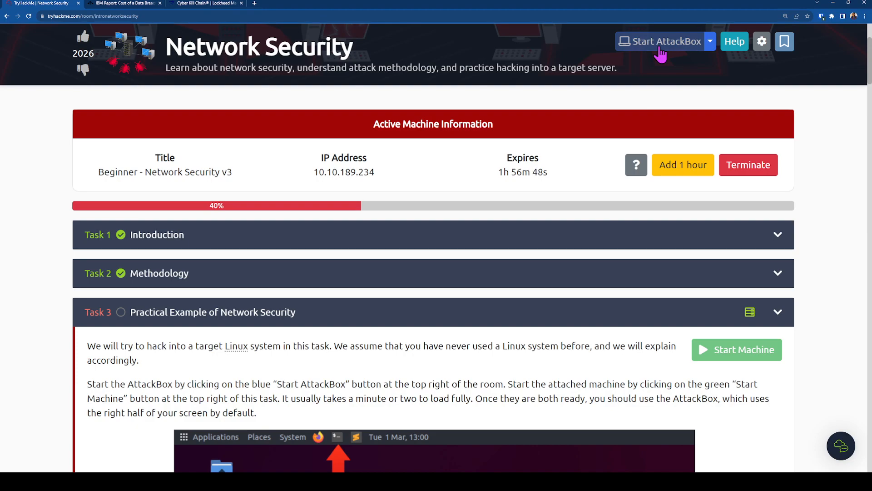
- Start the AttackBox so its Linux desktop loads beside the Task 3 instructions
{"action": "left_click", "coordinate": [660, 49]}
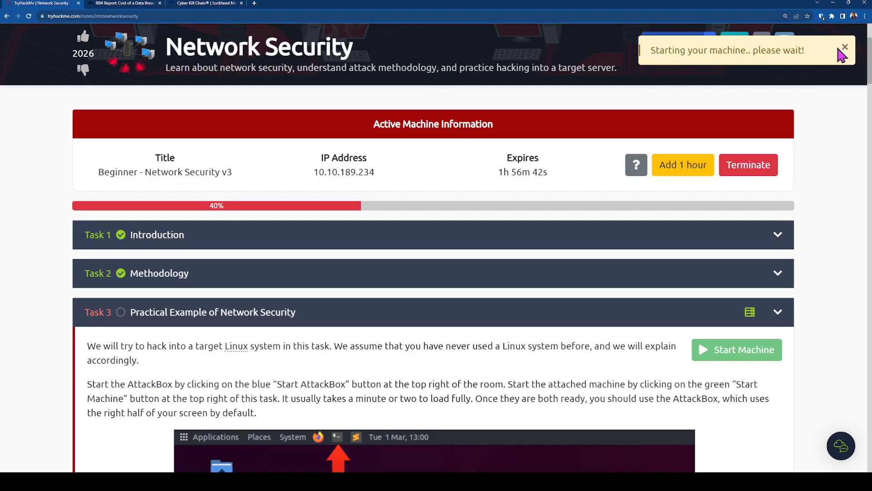
{"action": "scroll", "coordinate": [750, 218], "scroll_direction": "down", "scroll_amount": 1}
{"action": "scroll", "coordinate": [668, 341], "scroll_direction": "up", "scroll_amount": 2}
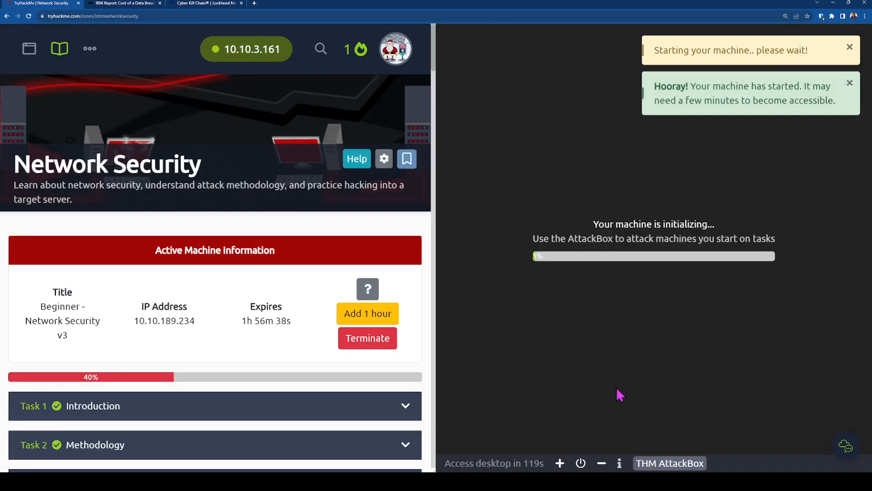
{"action": "scroll", "coordinate": [272, 413], "scroll_direction": "down", "scroll_amount": 1}
{"action": "scroll", "coordinate": [265, 407], "scroll_direction": "down", "scroll_amount": 2}
{"action": "scroll", "coordinate": [266, 407], "scroll_direction": "down", "scroll_amount": 2}
{"action": "scroll", "coordinate": [267, 410], "scroll_direction": "down", "scroll_amount": 4}
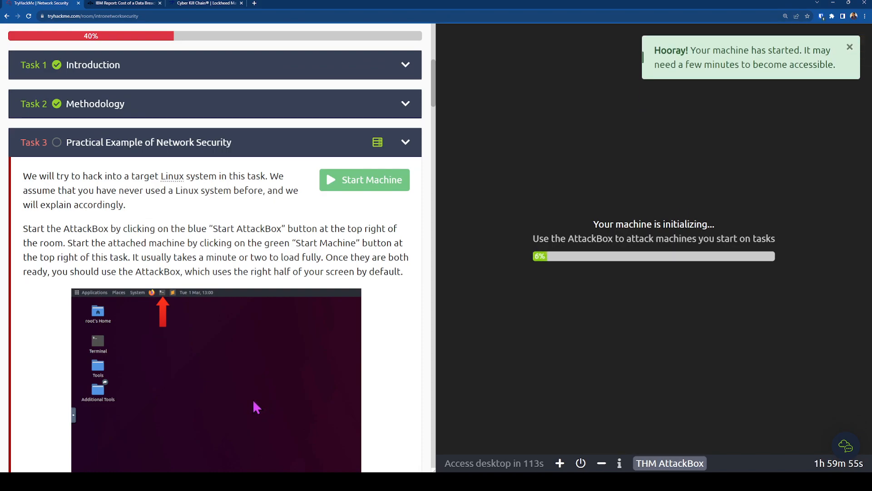
{"action": "scroll", "coordinate": [252, 407], "scroll_direction": "up", "scroll_amount": 1}
{"action": "scroll", "coordinate": [253, 405], "scroll_direction": "up", "scroll_amount": 1}
{"action": "scroll", "coordinate": [307, 361], "scroll_direction": "down", "scroll_amount": 3}
{"action": "scroll", "coordinate": [276, 361], "scroll_direction": "down", "scroll_amount": 3}
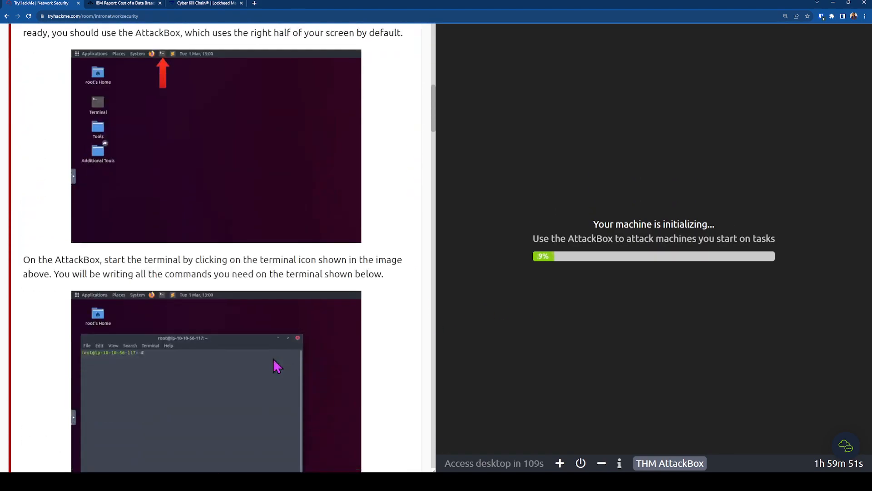
{"action": "scroll", "coordinate": [274, 358], "scroll_direction": "up", "scroll_amount": 1}
{"action": "scroll", "coordinate": [273, 358], "scroll_direction": "up", "scroll_amount": 2}
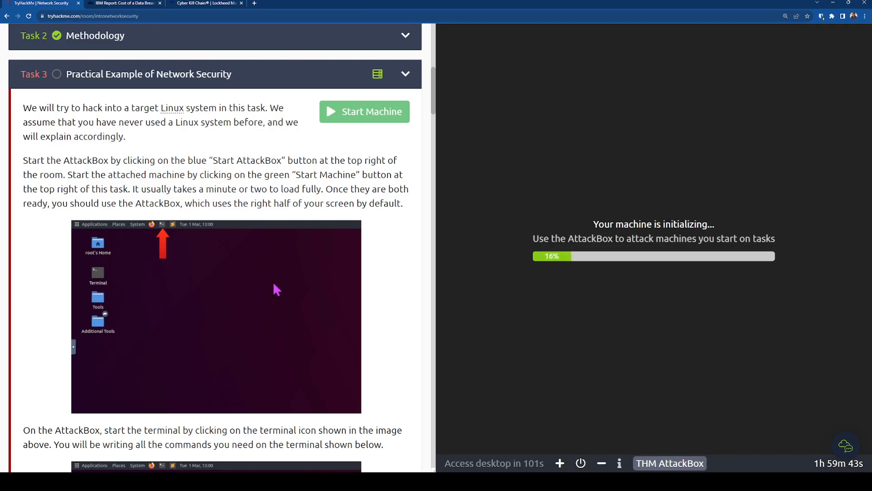
{"action": "scroll", "coordinate": [247, 422], "scroll_direction": "down", "scroll_amount": 3}
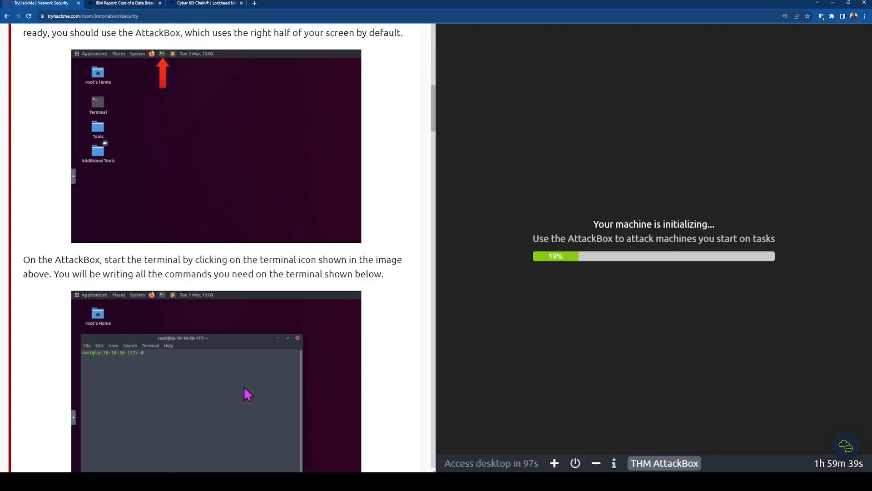
{"action": "scroll", "coordinate": [272, 371], "scroll_direction": "up", "scroll_amount": 4}
{"action": "scroll", "coordinate": [298, 351], "scroll_direction": "up", "scroll_amount": 3}
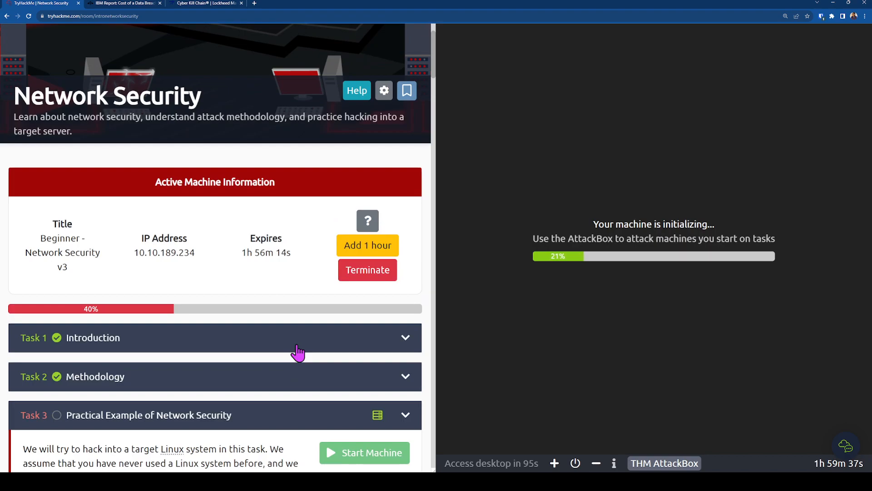
{"action": "scroll", "coordinate": [298, 351], "scroll_direction": "up", "scroll_amount": 1}
{"action": "scroll", "coordinate": [296, 349], "scroll_direction": "down", "scroll_amount": 4}
{"action": "scroll", "coordinate": [295, 347], "scroll_direction": "down", "scroll_amount": 1}
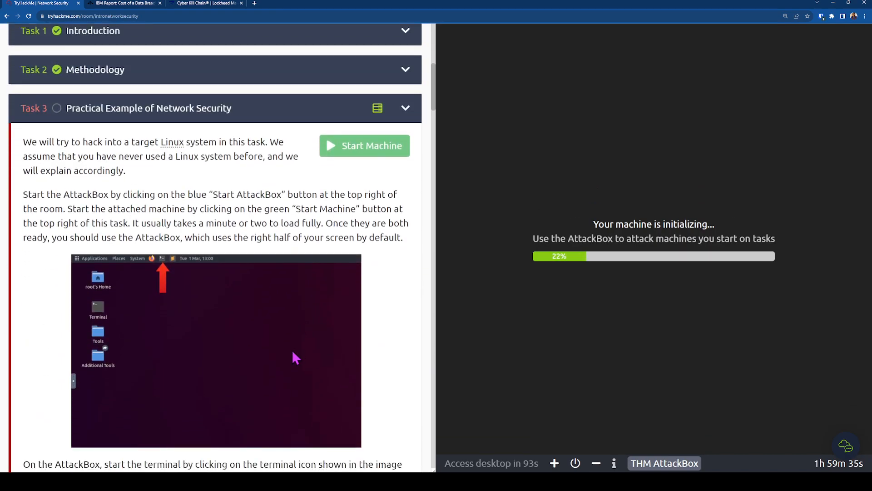
{"action": "scroll", "coordinate": [293, 348], "scroll_direction": "down", "scroll_amount": 1}
{"action": "scroll", "coordinate": [293, 347], "scroll_direction": "down", "scroll_amount": 2}
{"action": "scroll", "coordinate": [293, 347], "scroll_direction": "down", "scroll_amount": 1}
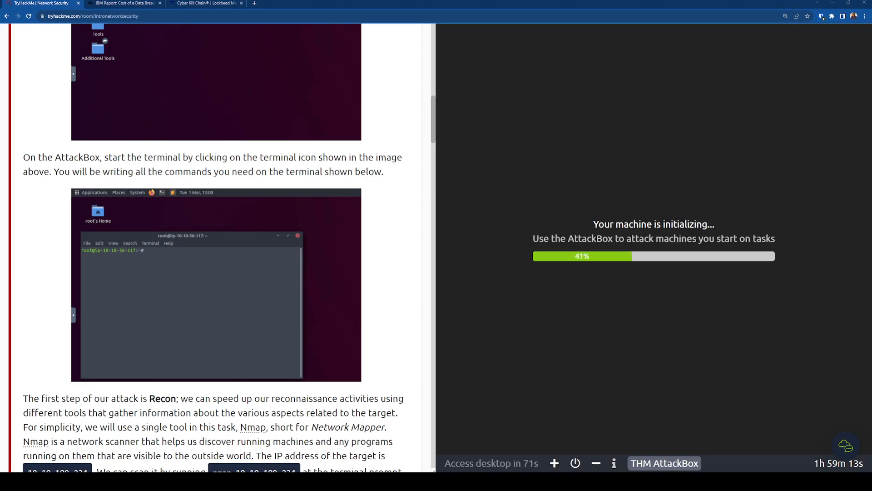
{"action": "scroll", "coordinate": [218, 246], "scroll_direction": "down", "scroll_amount": 1}
{"action": "scroll", "coordinate": [218, 245], "scroll_direction": "down", "scroll_amount": 1}
{"action": "scroll", "coordinate": [218, 245], "scroll_direction": "down", "scroll_amount": 1}
{"action": "scroll", "coordinate": [218, 246], "scroll_direction": "up", "scroll_amount": 1}
{"action": "scroll", "coordinate": [218, 246], "scroll_direction": "up", "scroll_amount": 2}
{"action": "scroll", "coordinate": [218, 246], "scroll_direction": "down", "scroll_amount": 1}
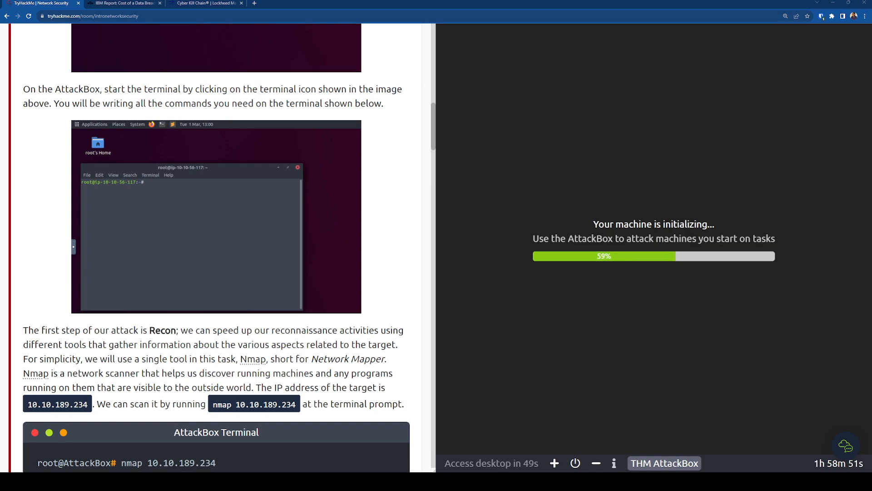
{"action": "scroll", "coordinate": [218, 246], "scroll_direction": "down", "scroll_amount": 1}
{"action": "scroll", "coordinate": [218, 245], "scroll_direction": "up", "scroll_amount": 1}
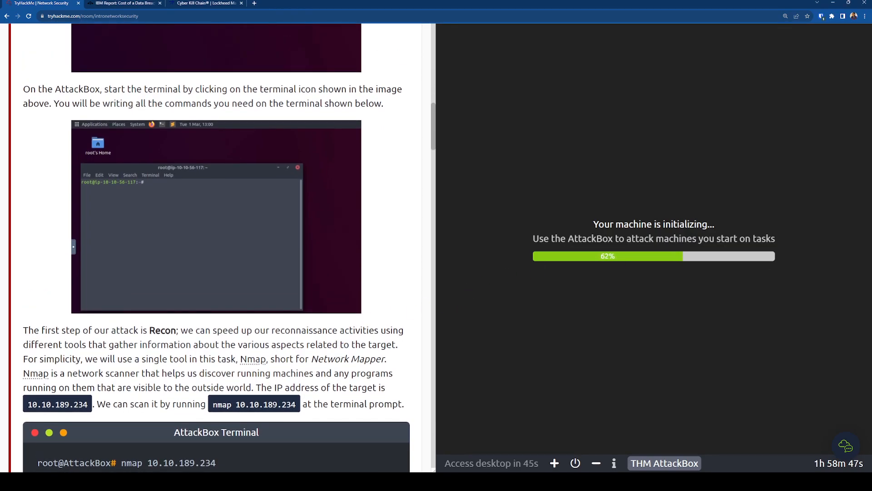
{"action": "scroll", "coordinate": [218, 246], "scroll_direction": "down", "scroll_amount": 2}
{"action": "scroll", "coordinate": [218, 245], "scroll_direction": "down", "scroll_amount": 3}
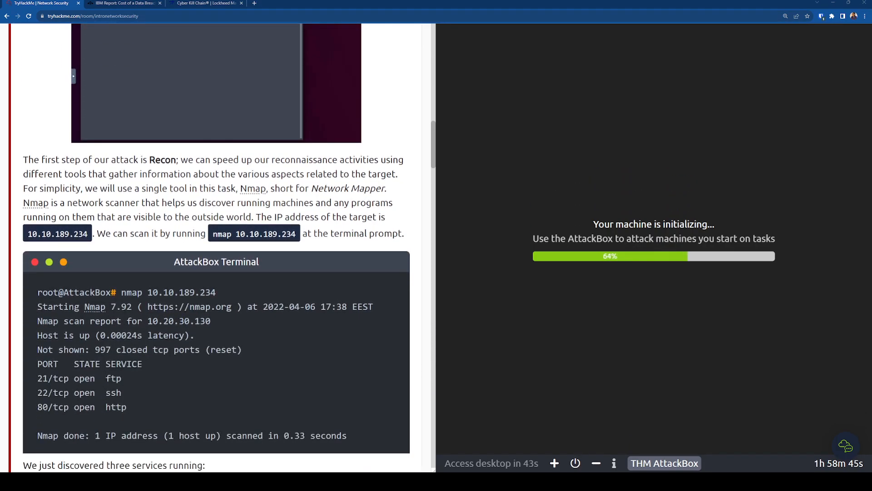
{"action": "scroll", "coordinate": [291, 231], "scroll_direction": "up", "scroll_amount": 1}
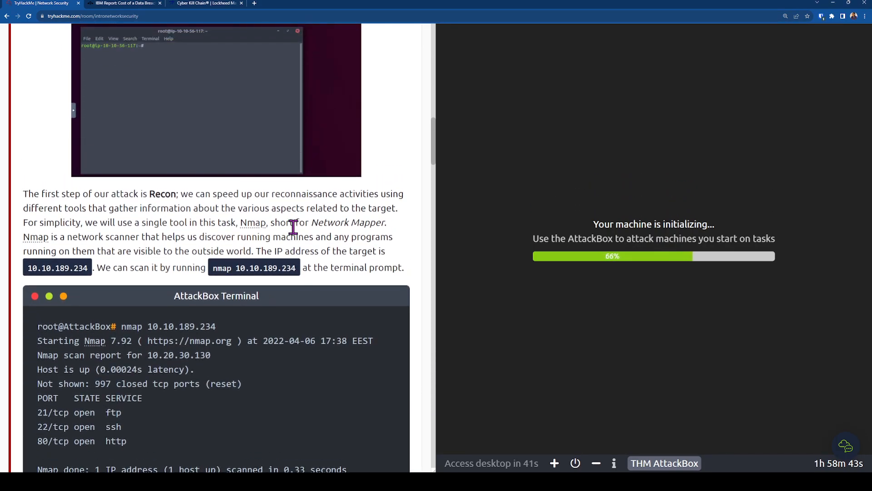
{"action": "scroll", "coordinate": [294, 227], "scroll_direction": "up", "scroll_amount": 1}
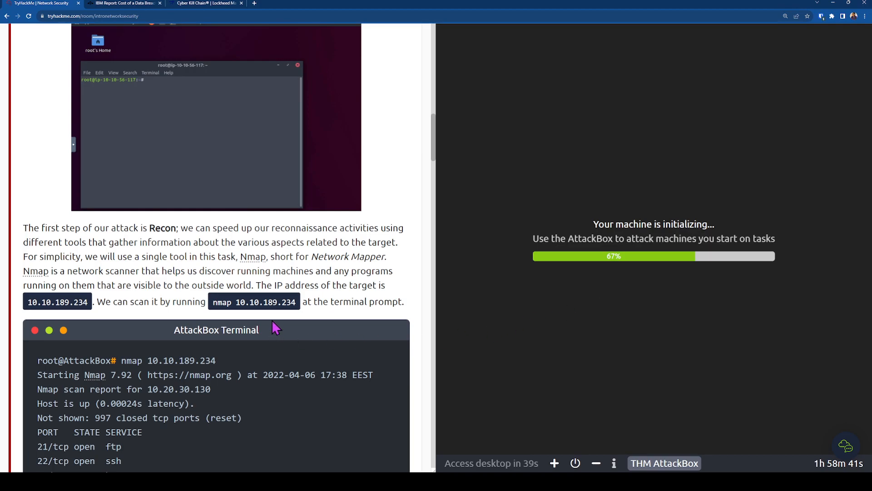
{"action": "scroll", "coordinate": [271, 319], "scroll_direction": "up", "scroll_amount": 1}
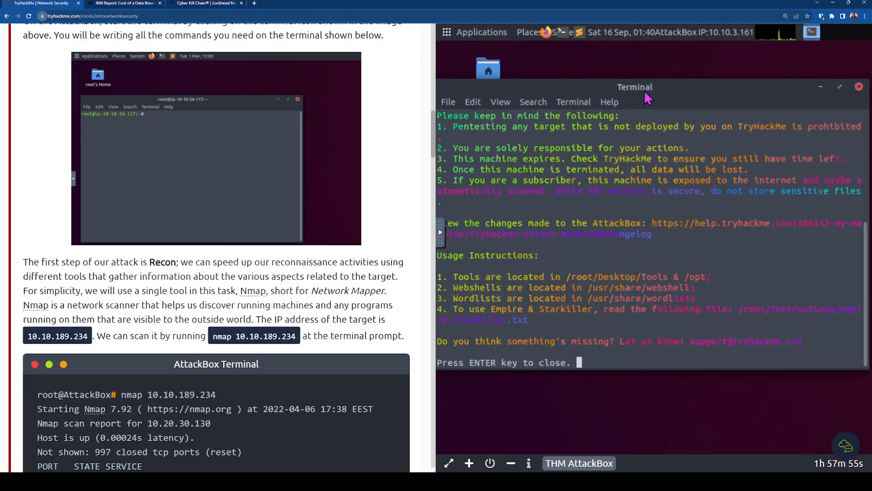
- Close the AttackBox welcome terminal and bring up a fresh terminal at the root prompt
{"action": "left_click_drag", "start_coordinate": [692, 83], "coordinate": [587, 95]}
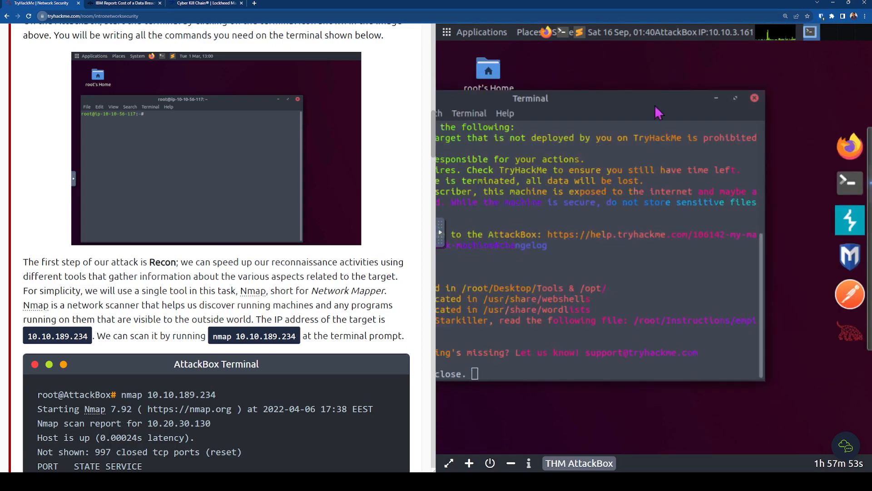
{"action": "left_click", "coordinate": [755, 99]}
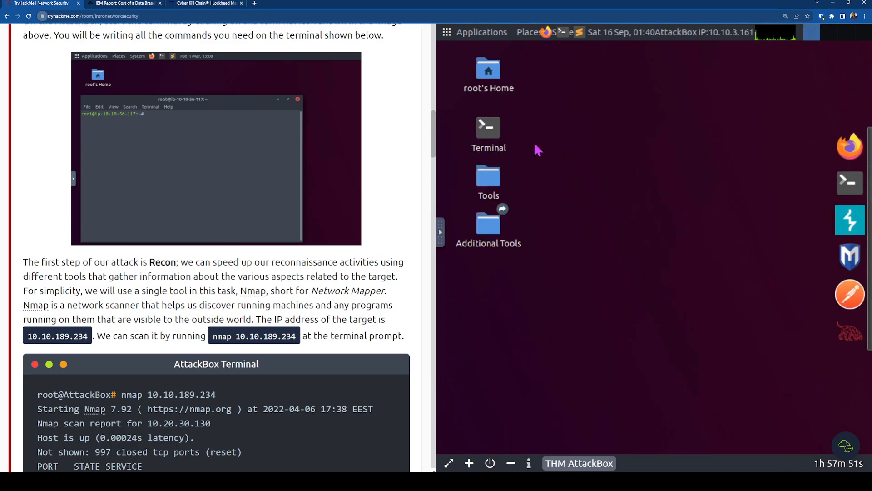
{"action": "left_click", "coordinate": [561, 32]}
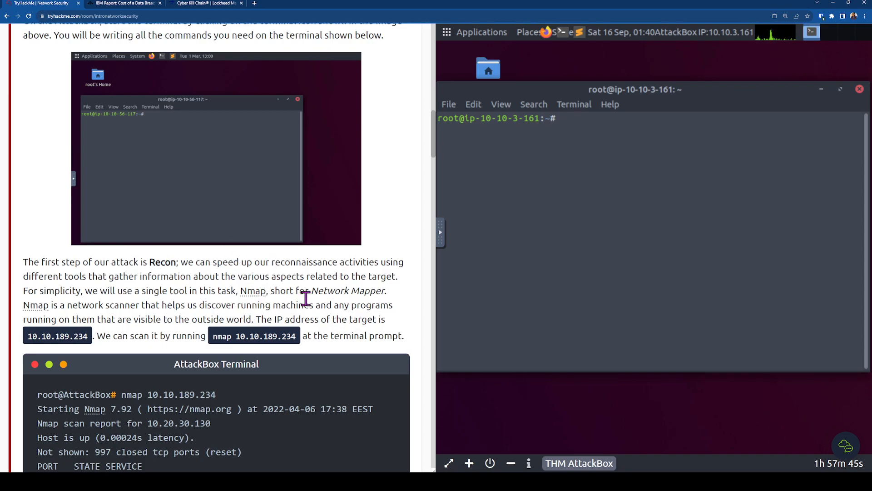
{"action": "left_click", "coordinate": [520, 195]}
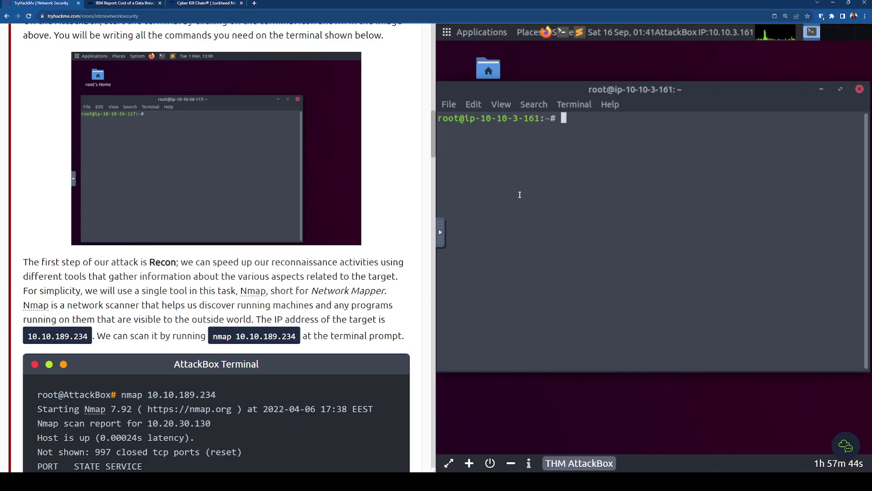
- Zoom the terminal text in three times through View > Zoom In
{"action": "left_click", "coordinate": [540, 111]}
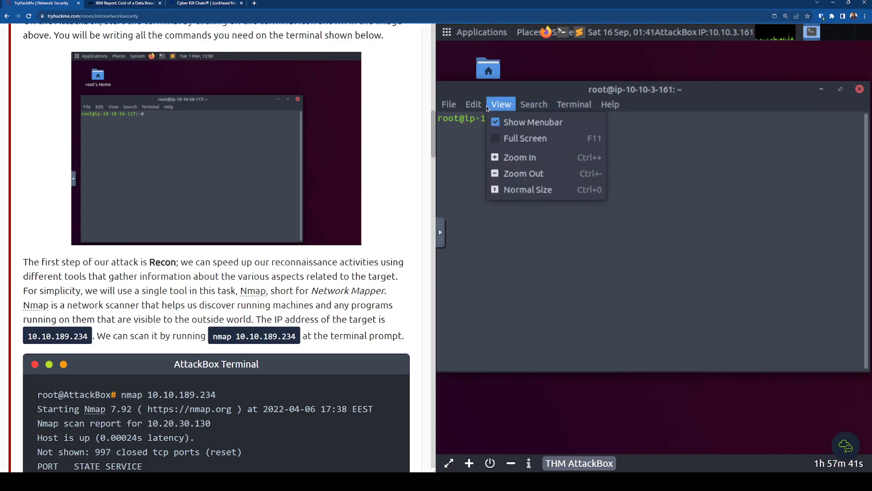
{"action": "left_click", "coordinate": [515, 157]}
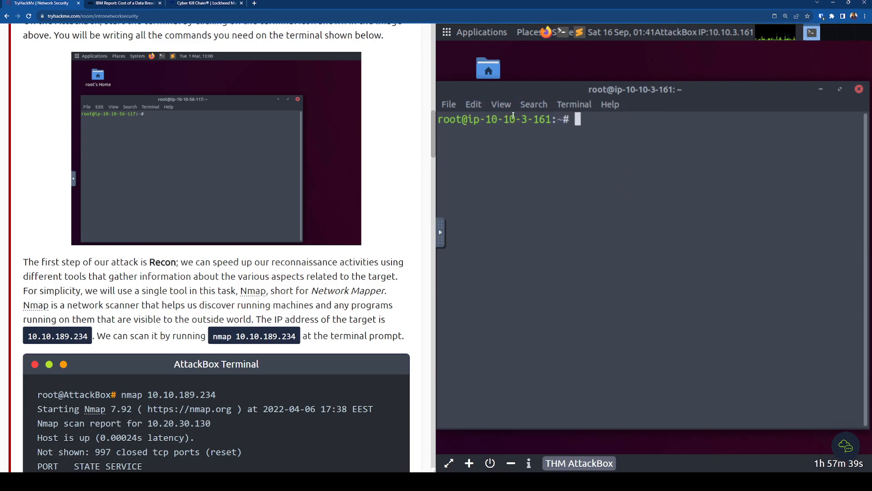
{"action": "left_click", "coordinate": [505, 105]}
{"action": "left_click", "coordinate": [509, 157]}
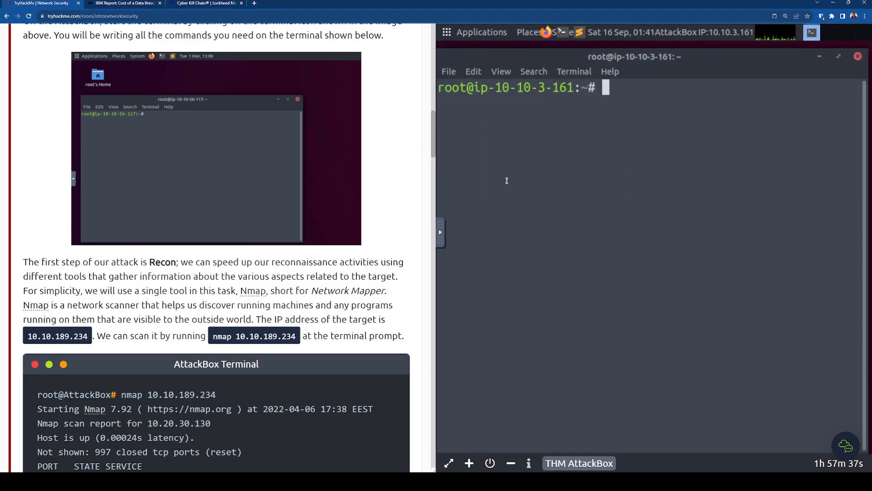
{"action": "left_click", "coordinate": [500, 73]}
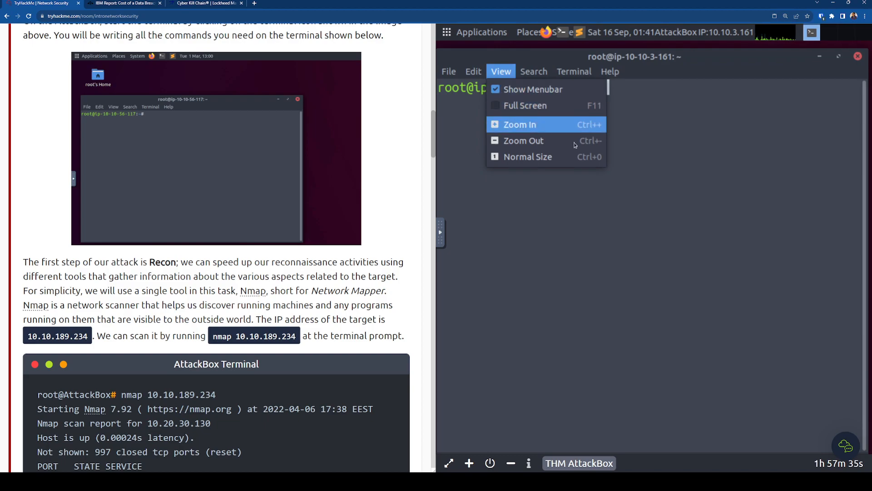
{"action": "left_click", "coordinate": [507, 126]}
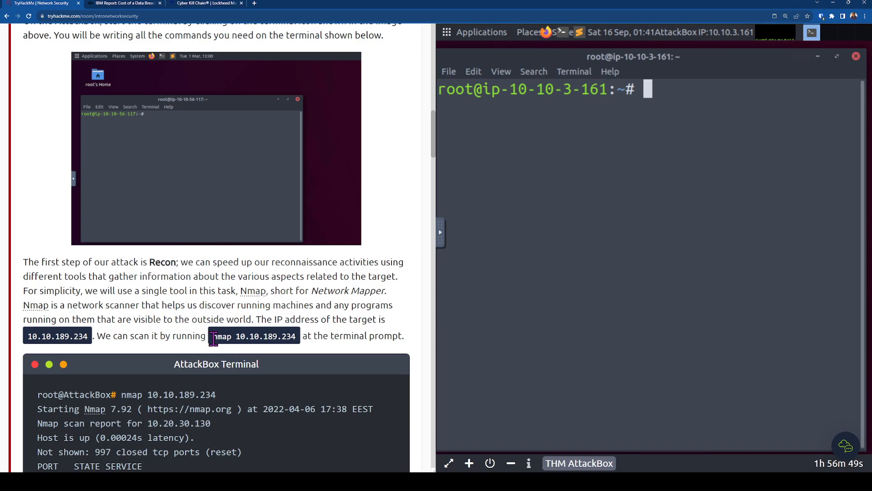
- Paste 'nmap 10.10.189.234' from the guide into the terminal and run the port scan
{"action": "left_click_drag", "start_coordinate": [212, 336], "coordinate": [294, 335]}
{"action": "key", "text": "ctrl+c"}
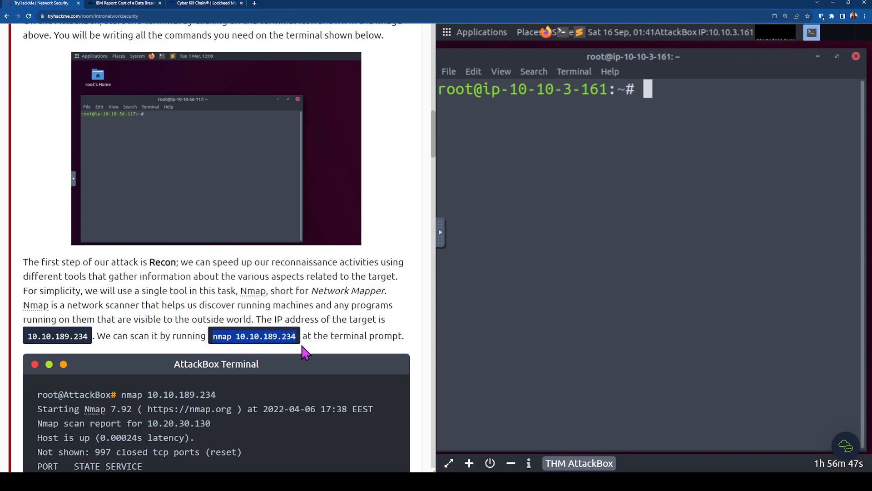
{"action": "left_click", "coordinate": [742, 111]}
{"action": "right_click", "coordinate": [643, 105]}
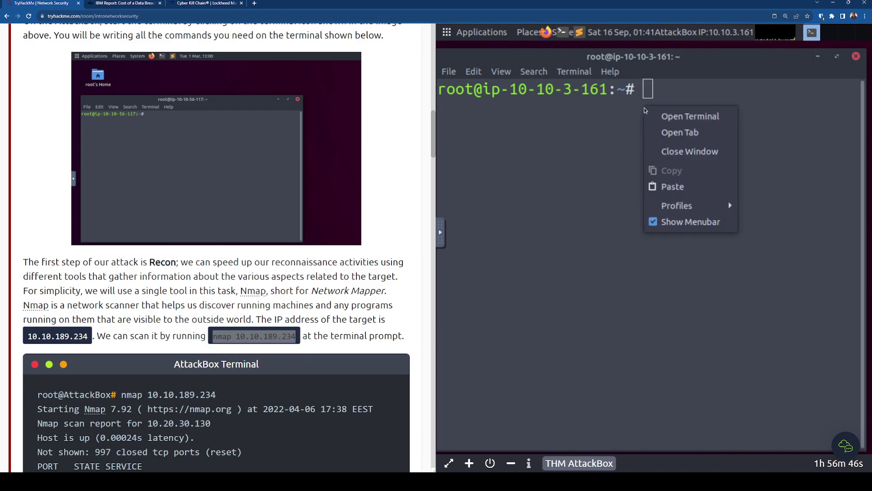
{"action": "left_click", "coordinate": [665, 183]}
{"action": "key", "text": "Home"}
{"action": "key", "text": "Return"}
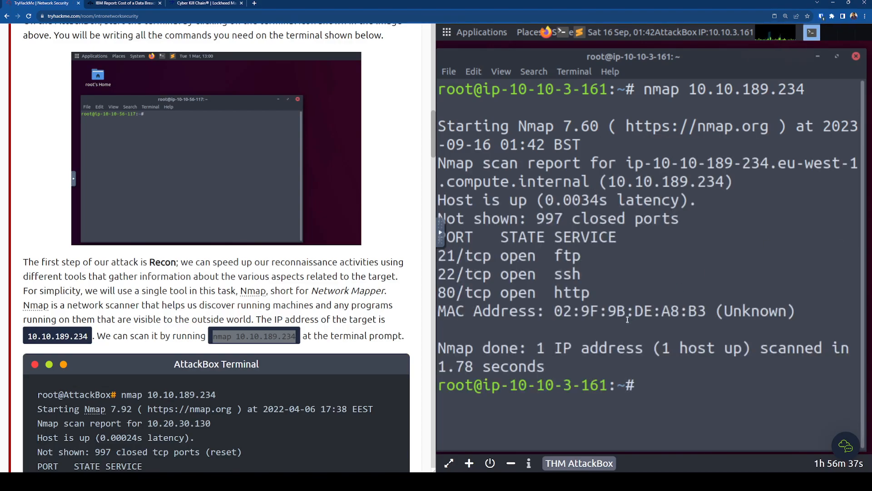
{"action": "scroll", "coordinate": [393, 365], "scroll_direction": "down", "scroll_amount": 3}
{"action": "scroll", "coordinate": [392, 364], "scroll_direction": "down", "scroll_amount": 1}
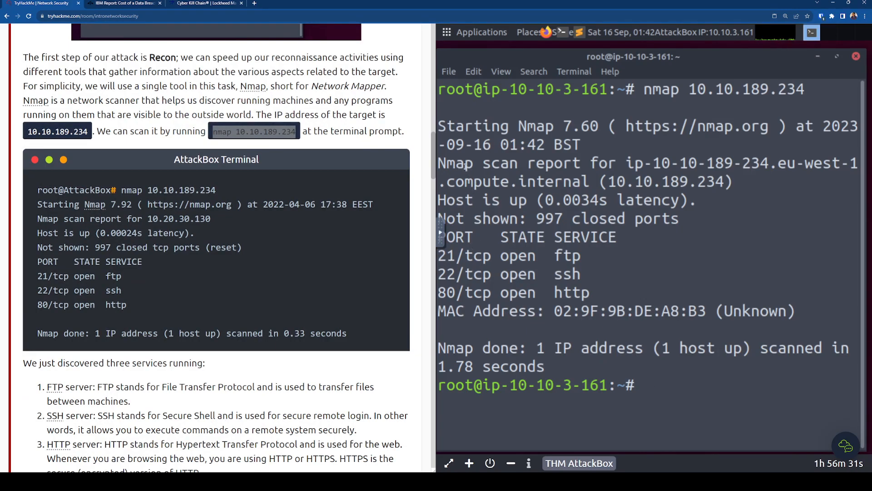
{"action": "left_click_drag", "start_coordinate": [455, 164], "coordinate": [741, 169]}
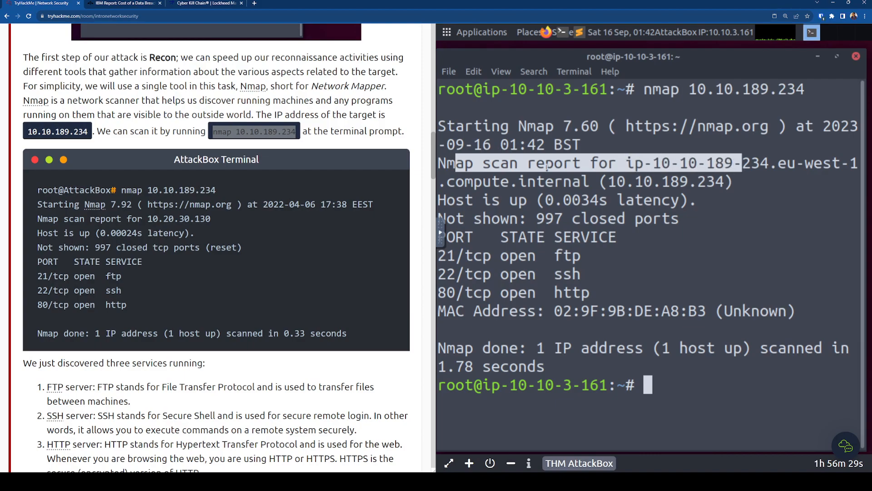
{"action": "left_click", "coordinate": [469, 169]}
{"action": "left_click_drag", "start_coordinate": [441, 163], "coordinate": [675, 178]}
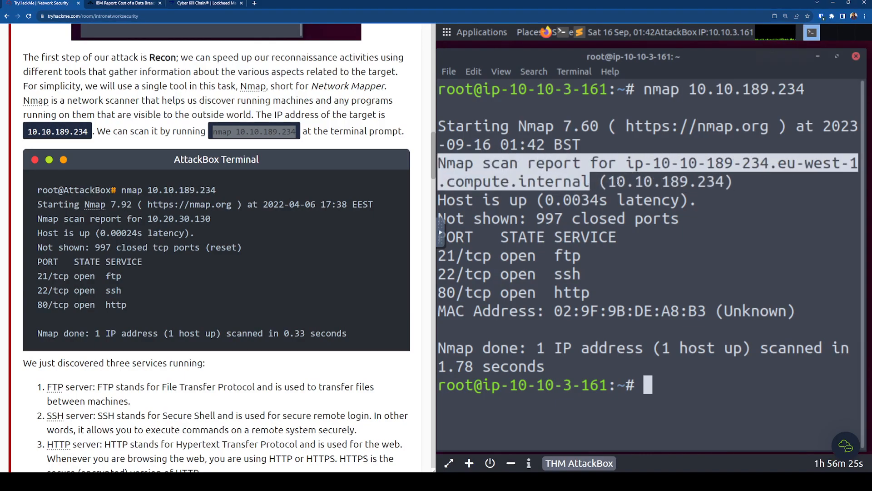
{"action": "mouse_move", "coordinate": [676, 178]}
{"action": "left_mouse_down"}
{"action": "mouse_move", "coordinate": [756, 177]}
{"action": "mouse_move", "coordinate": [749, 182]}
{"action": "left_mouse_up"}
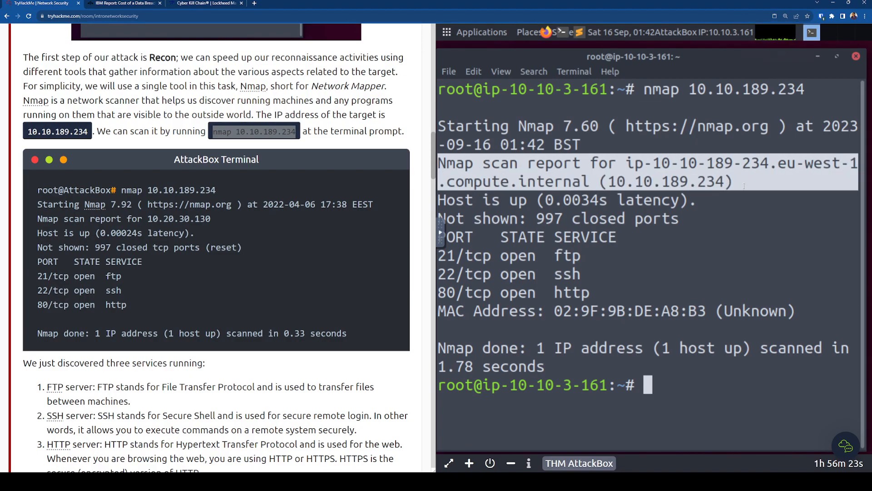
{"action": "left_click", "coordinate": [743, 186]}
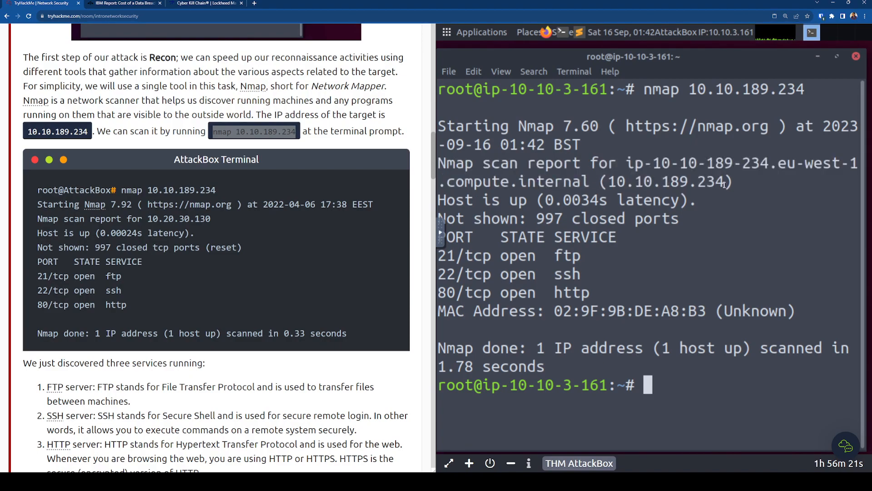
{"action": "left_click_drag", "start_coordinate": [718, 184], "coordinate": [671, 181]}
{"action": "mouse_move", "coordinate": [626, 164]}
{"action": "left_mouse_down"}
{"action": "mouse_move", "coordinate": [835, 165]}
{"action": "mouse_move", "coordinate": [582, 183]}
{"action": "mouse_move", "coordinate": [716, 183]}
{"action": "mouse_move", "coordinate": [831, 167]}
{"action": "left_mouse_up"}
{"action": "left_click", "coordinate": [814, 176]}
{"action": "left_click_drag", "start_coordinate": [501, 182], "coordinate": [625, 164]}
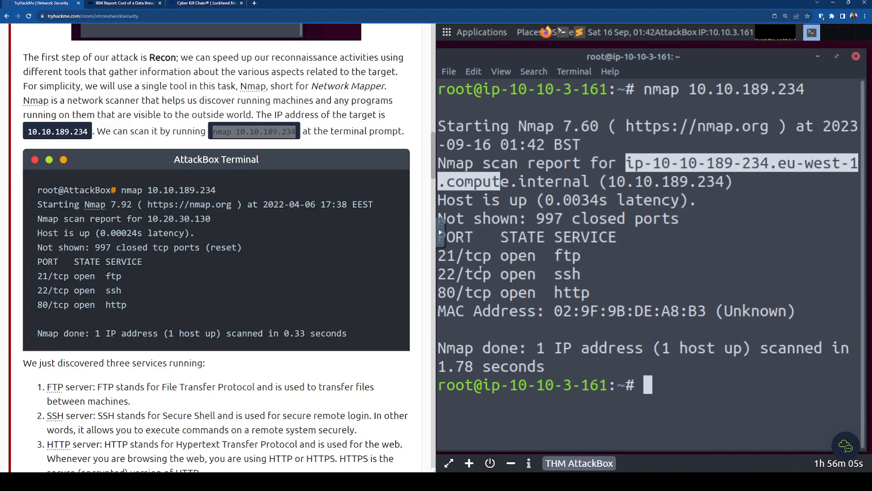
{"action": "left_click_drag", "start_coordinate": [446, 258], "coordinate": [578, 261]}
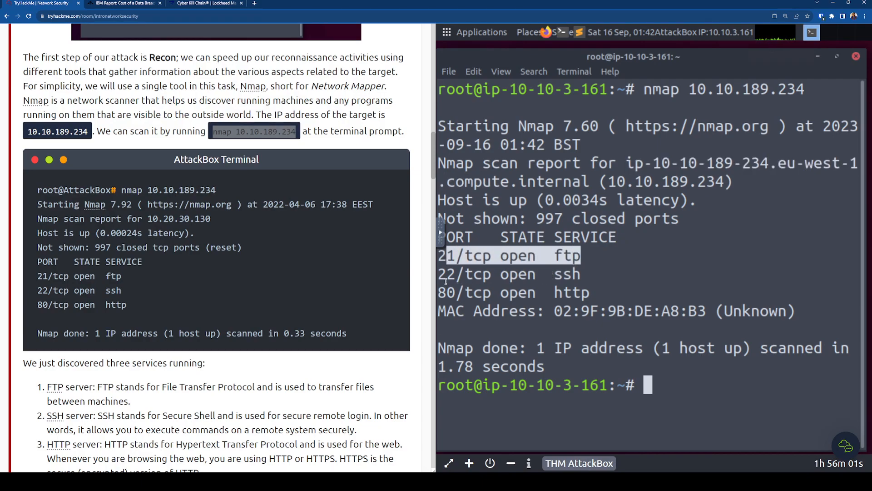
{"action": "left_click_drag", "start_coordinate": [445, 282], "coordinate": [567, 282]}
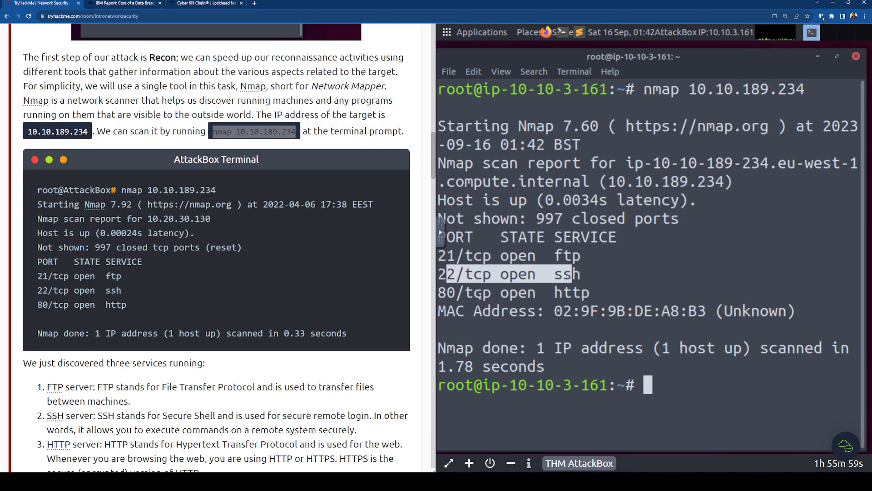
{"action": "left_click_drag", "start_coordinate": [442, 293], "coordinate": [593, 294]}
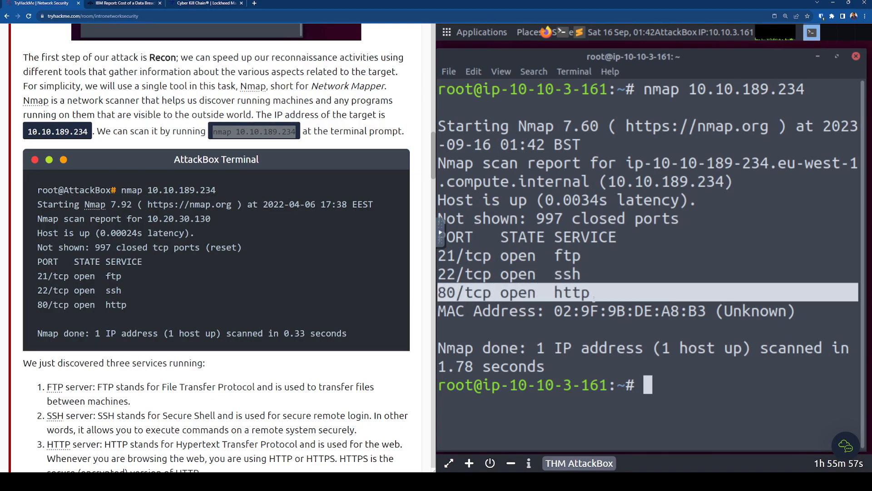
{"action": "left_click", "coordinate": [594, 293]}
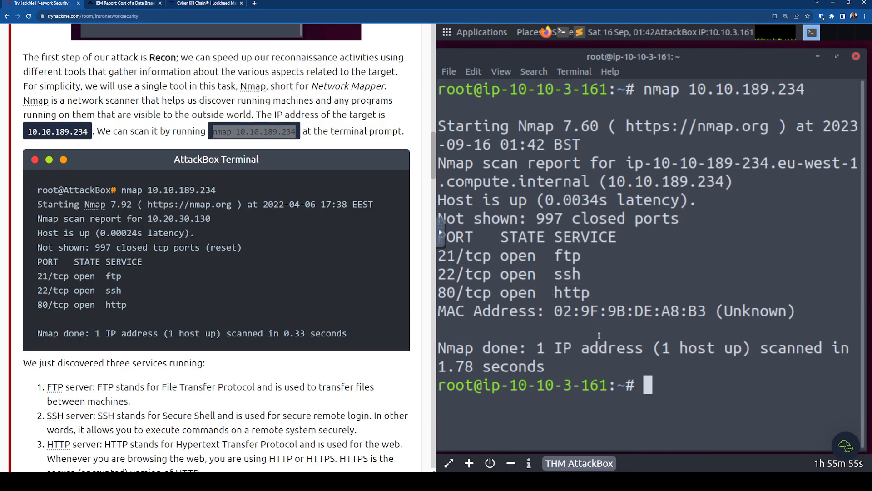
{"action": "scroll", "coordinate": [159, 354], "scroll_direction": "down", "scroll_amount": 3}
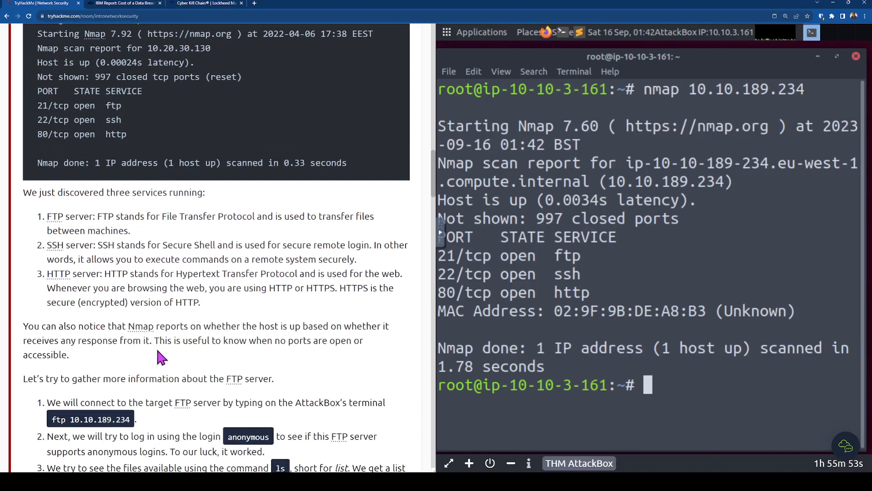
{"action": "left_click_drag", "start_coordinate": [65, 192], "coordinate": [206, 198]}
{"action": "left_click", "coordinate": [109, 232]}
{"action": "scroll", "coordinate": [292, 306], "scroll_direction": "down", "scroll_amount": 3}
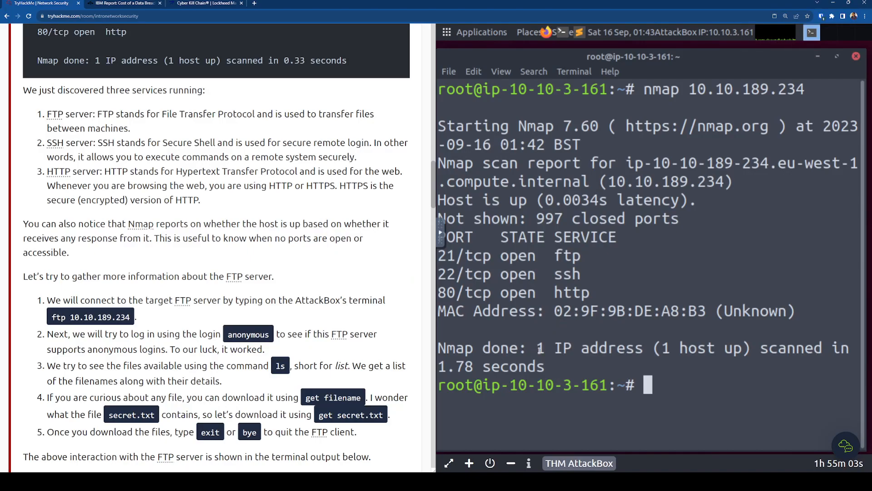
{"action": "left_click_drag", "start_coordinate": [551, 348], "coordinate": [716, 348]}
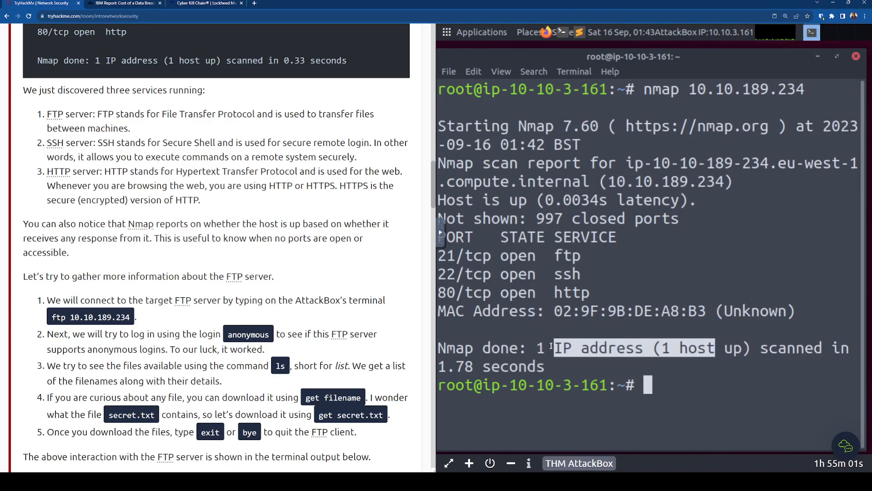
{"action": "mouse_move", "coordinate": [465, 348]}
{"action": "left_mouse_down"}
{"action": "mouse_move", "coordinate": [744, 348]}
{"action": "mouse_move", "coordinate": [543, 366]}
{"action": "left_mouse_up"}
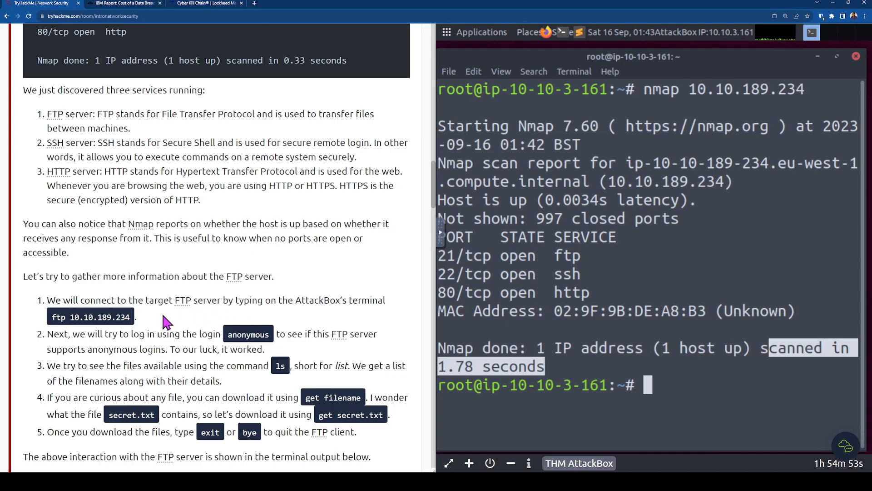
{"action": "scroll", "coordinate": [162, 312], "scroll_direction": "down", "scroll_amount": 1}
{"action": "left_click_drag", "start_coordinate": [55, 232], "coordinate": [179, 233]}
{"action": "left_click", "coordinate": [184, 251]}
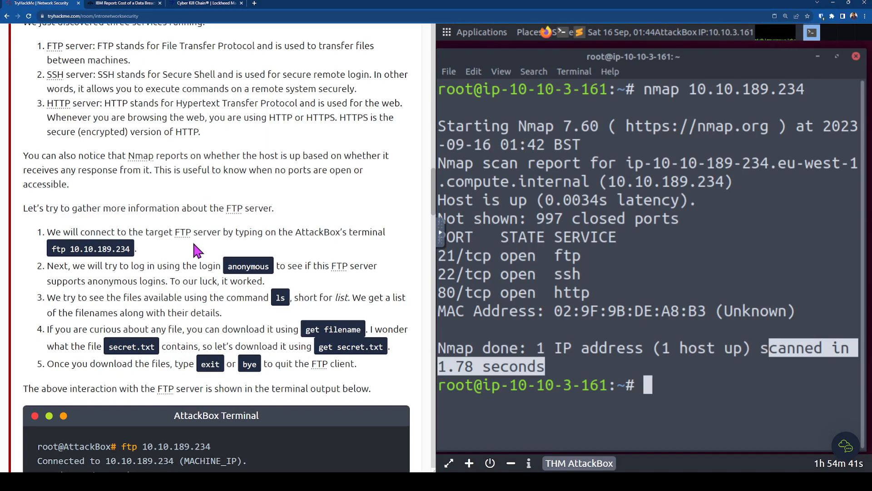
- Paste 'ftp 10.10.189.234' from the guide into the terminal and connect to the FTP server
{"action": "left_click", "coordinate": [598, 308]}
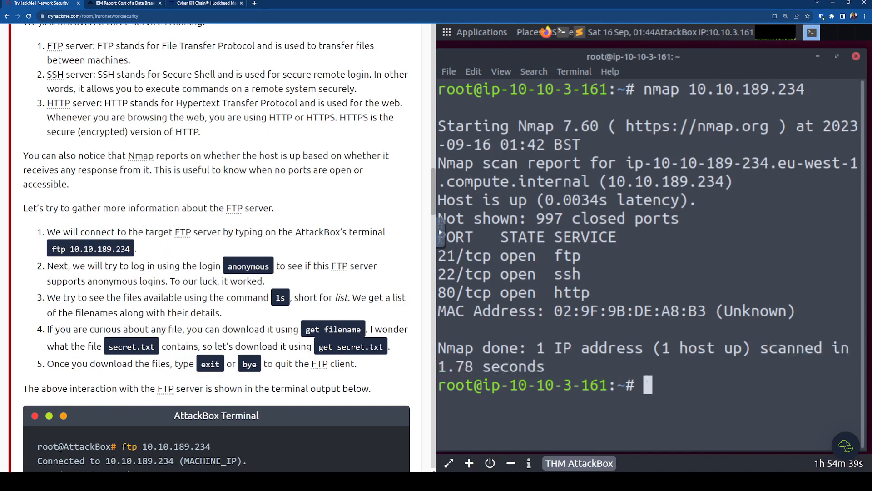
{"action": "type", "text": "ft"}
{"action": "type", "text": "p"}
{"action": "key", "text": "BackSpace"}
{"action": "key", "text": "BackSpace"}
{"action": "key", "text": "BackSpace"}
{"action": "left_click_drag", "start_coordinate": [132, 250], "coordinate": [49, 252]}
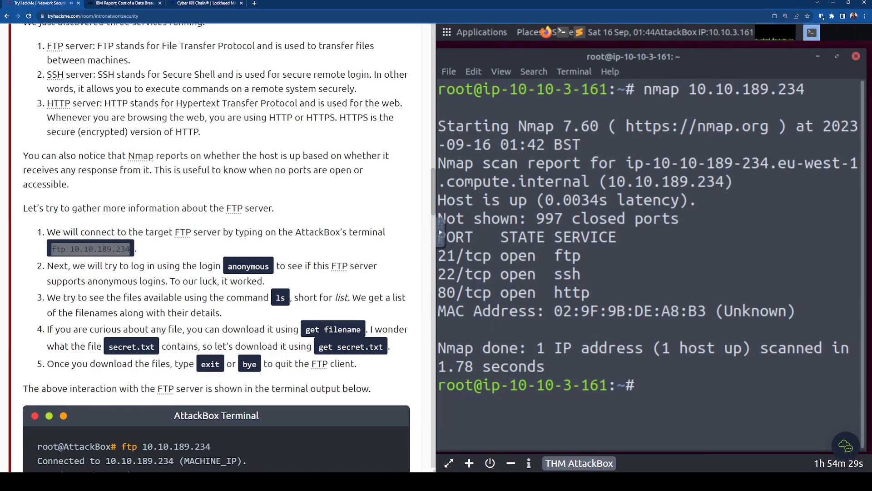
{"action": "right_click", "coordinate": [659, 262]}
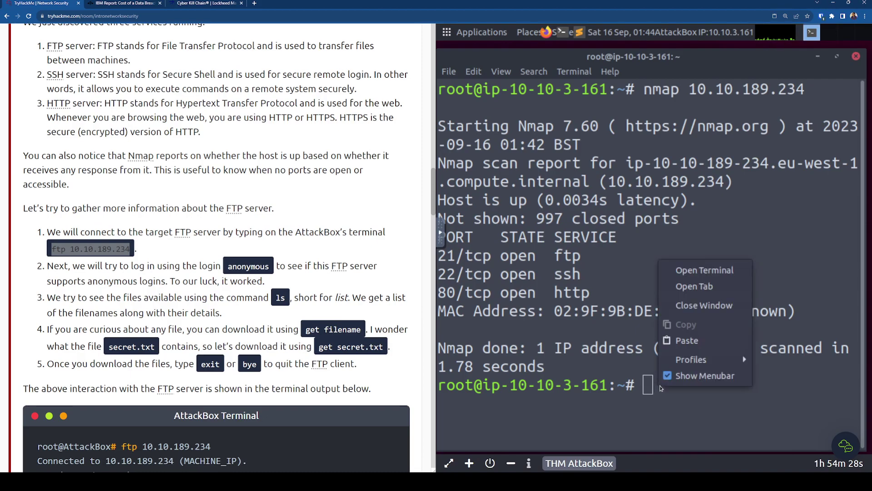
{"action": "left_click", "coordinate": [682, 343]}
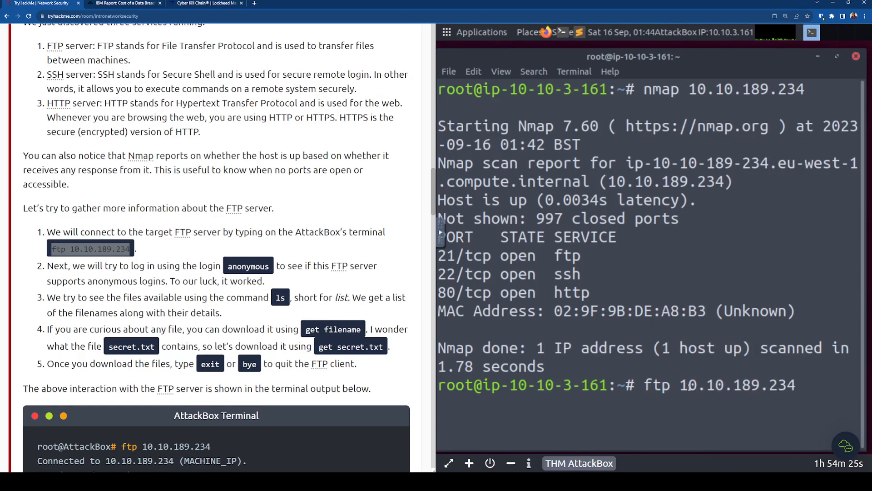
{"action": "key", "text": "Home"}
{"action": "key", "text": "Return"}
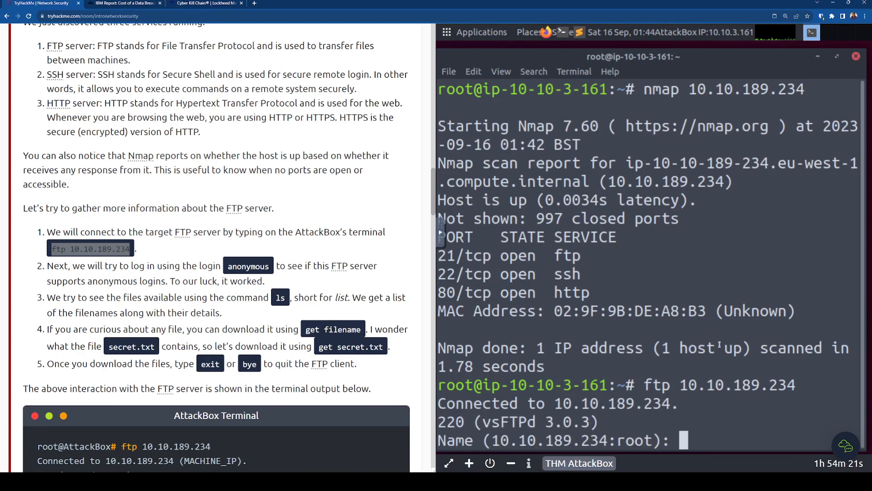
{"action": "scroll", "coordinate": [61, 274], "scroll_direction": "down", "scroll_amount": 1}
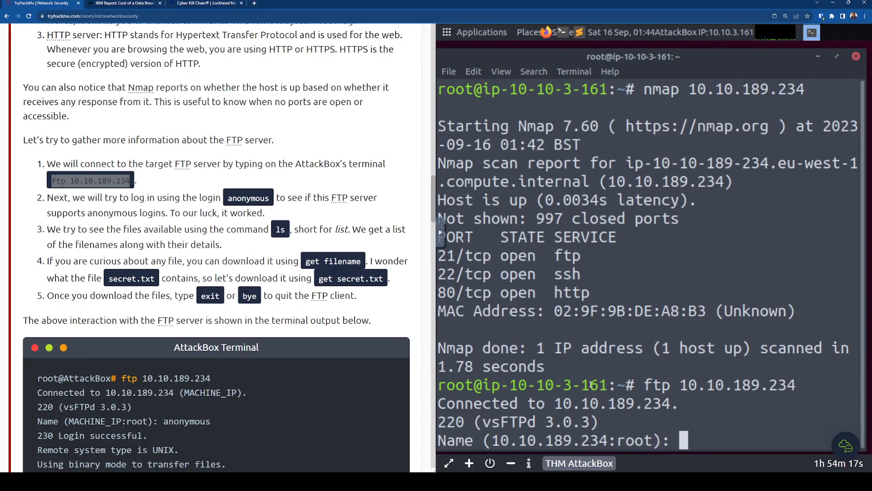
- Paste 'anonymous' at the FTP Name prompt, remove stray escape characters, and log in
{"action": "double_click", "coordinate": [248, 198]}
{"action": "key", "text": "ctrl+c"}
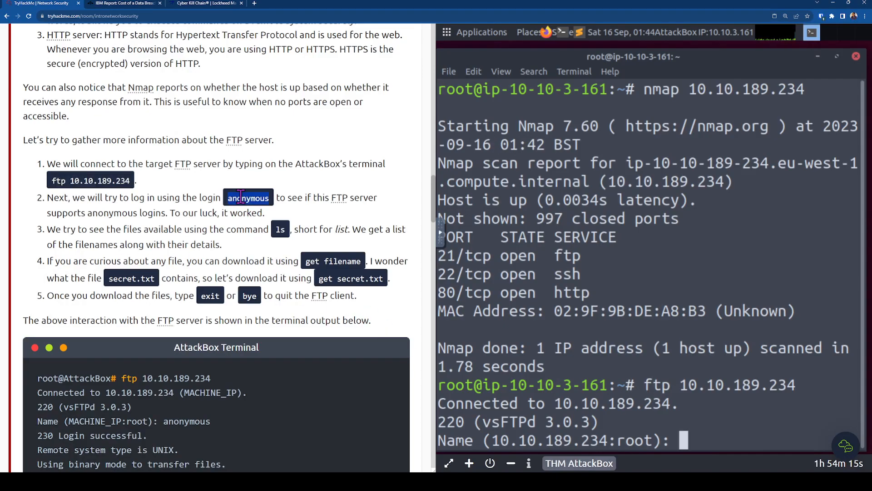
{"action": "left_click", "coordinate": [692, 441]}
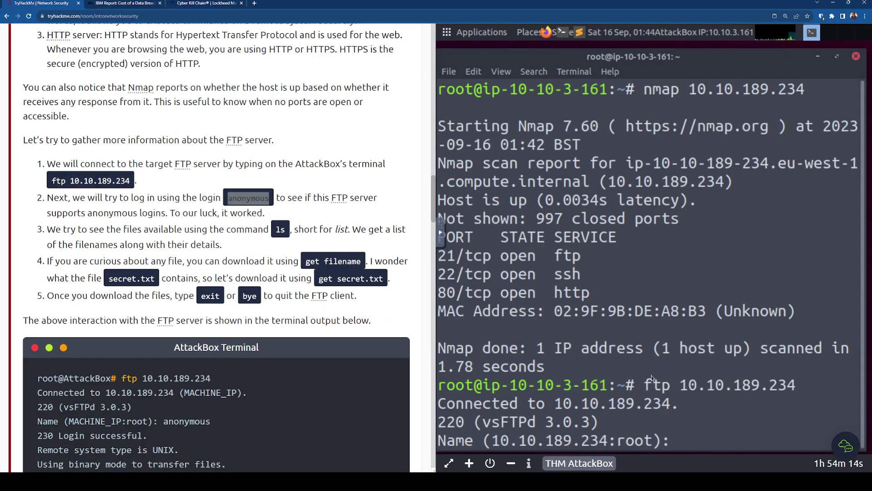
{"action": "right_click", "coordinate": [691, 440]}
{"action": "left_click", "coordinate": [708, 396]}
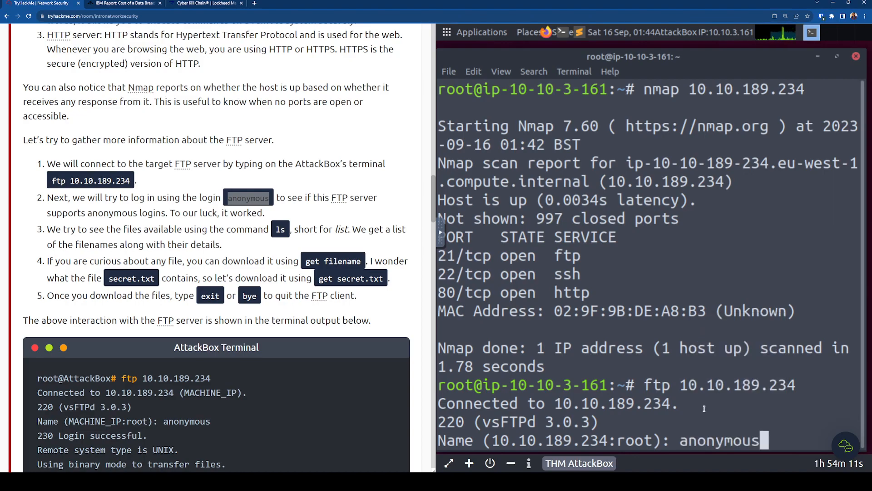
{"action": "key", "text": "Home"}
{"action": "key", "text": "BackSpace"}
{"action": "key", "text": "BackSpace"}
{"action": "key", "text": "BackSpace"}
{"action": "key", "text": "BackSpace"}
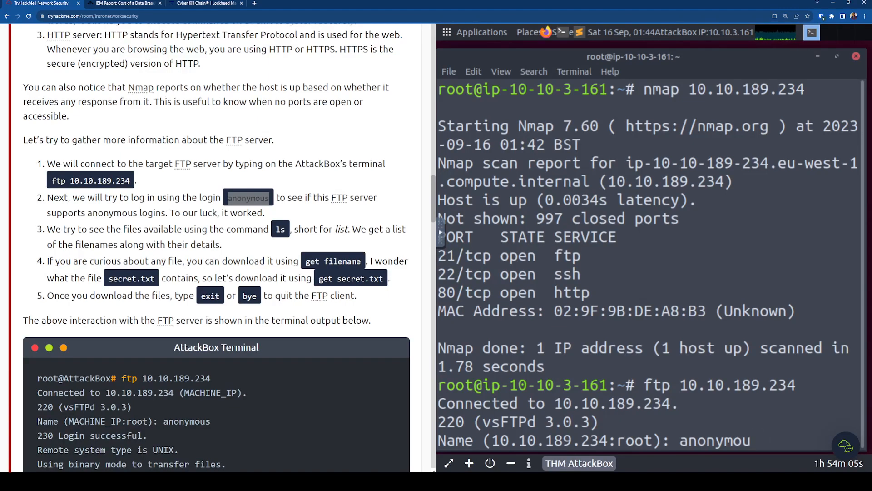
{"action": "type", "text": "s"}
{"action": "key", "text": "Left"}
{"action": "key", "text": "Left"}
{"action": "key", "text": "BackSpace"}
{"action": "key", "text": "BackSpace"}
{"action": "key", "text": "BackSpace"}
{"action": "key", "text": "BackSpace"}
{"action": "key", "text": "BackSpace"}
{"action": "key", "text": "BackSpace"}
{"action": "key", "text": "Return"}
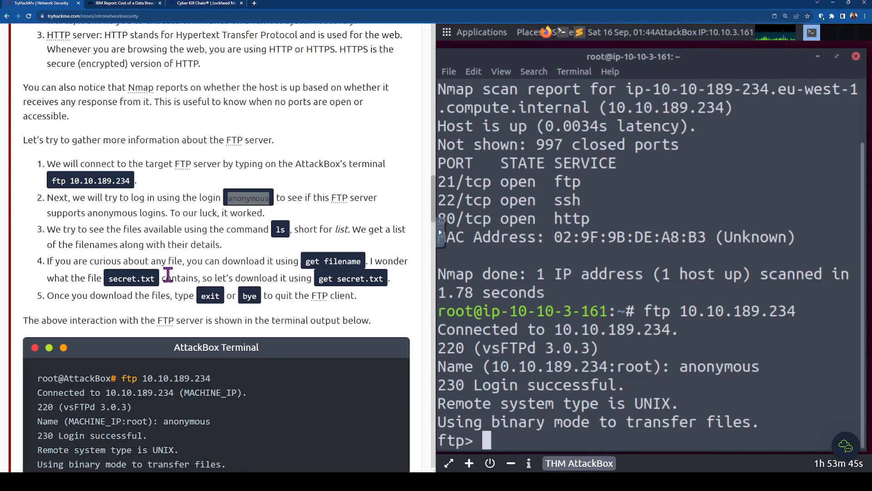
{"action": "type", "text": "ls"}
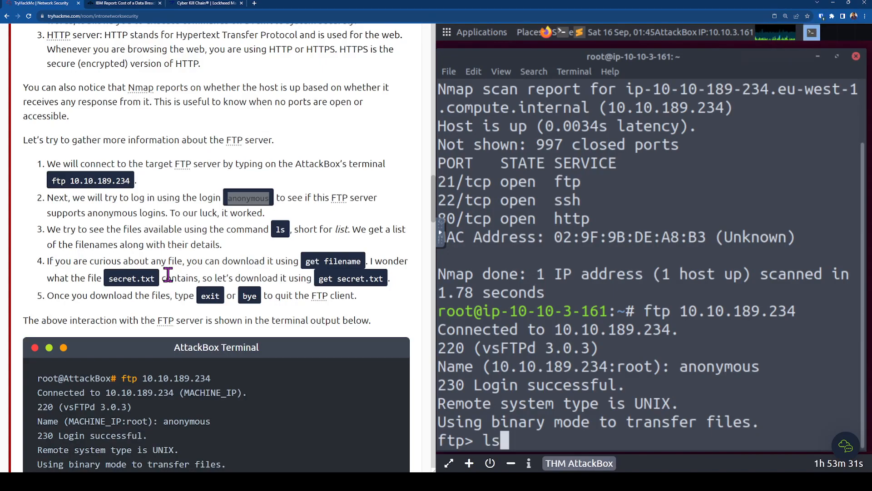
- Run ls at the ftp prompt to list secret.txt, backup.sh and the book files
{"action": "key", "text": "Return"}
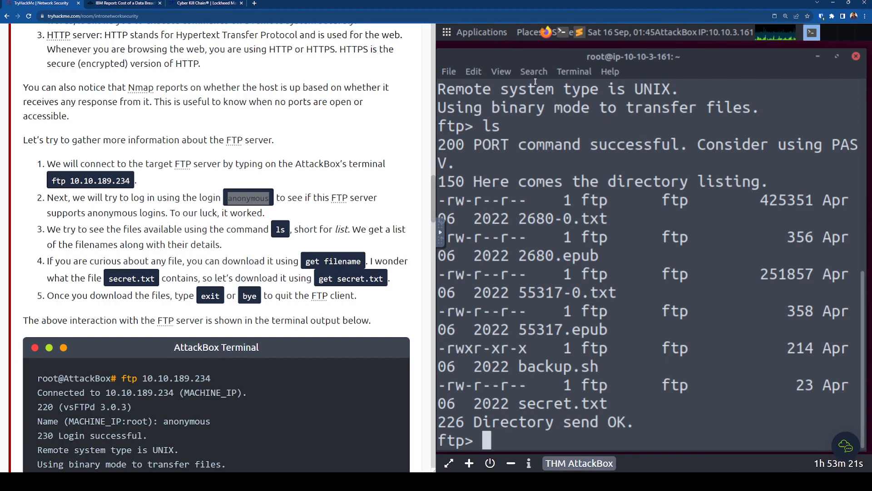
- Zoom the terminal text out twice and maximize the terminal window
{"action": "left_click", "coordinate": [525, 72]}
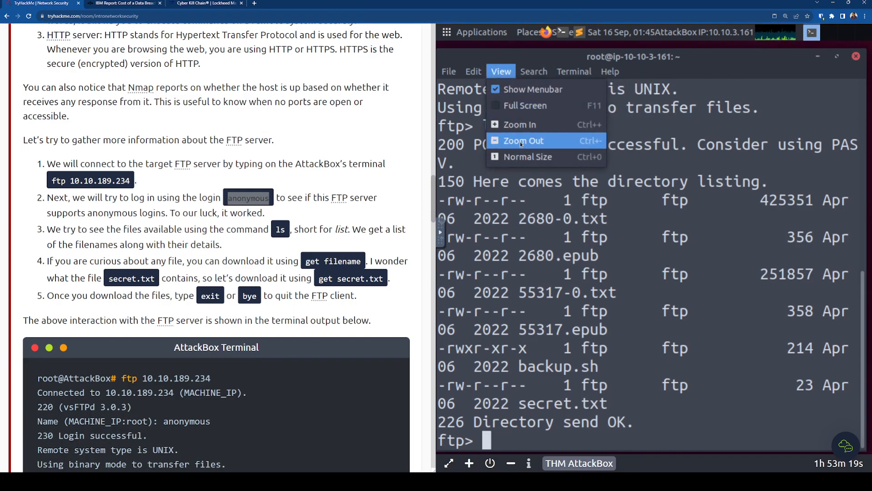
{"action": "left_click", "coordinate": [520, 140]}
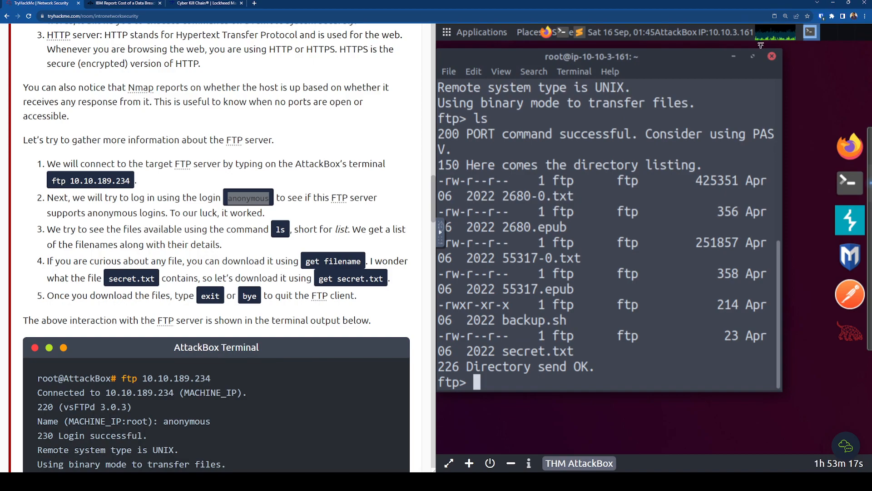
{"action": "left_click", "coordinate": [753, 58]}
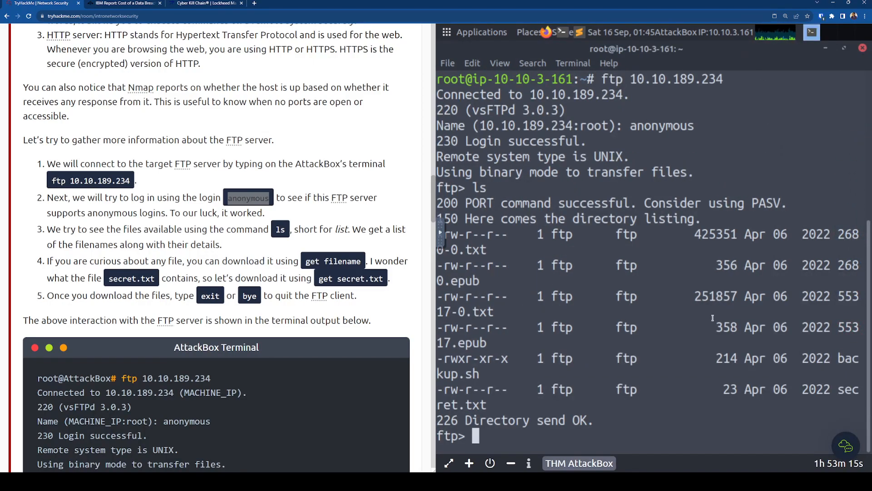
{"action": "left_click", "coordinate": [497, 65]}
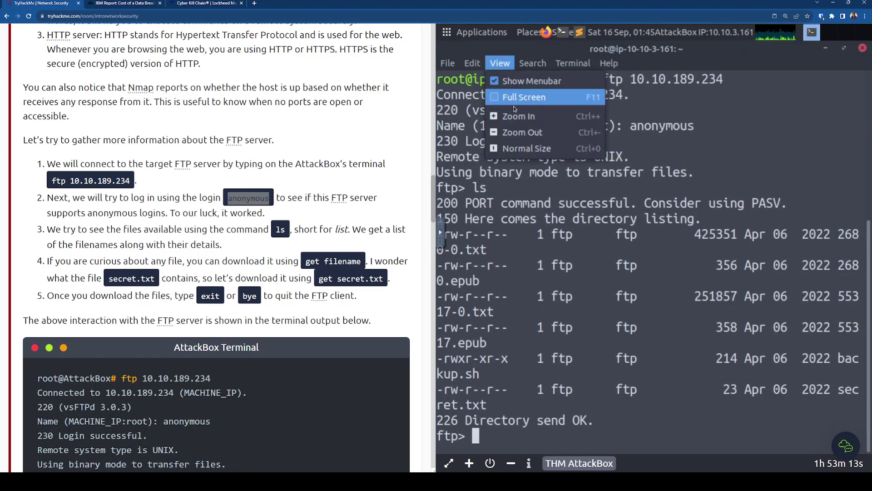
{"action": "left_click", "coordinate": [522, 130]}
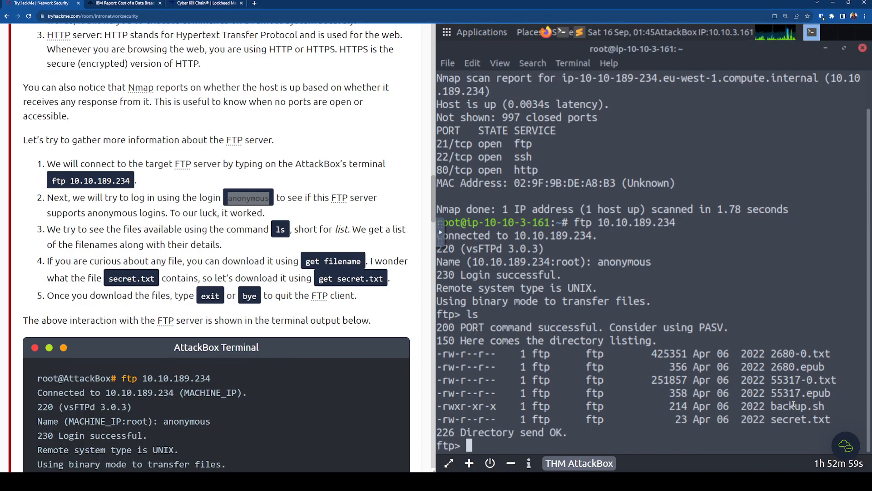
- Highlight backup.sh, 2680.epub and secret.txt in the listing and the guide's download instructions
{"action": "left_click_drag", "start_coordinate": [814, 406], "coordinate": [774, 406]}
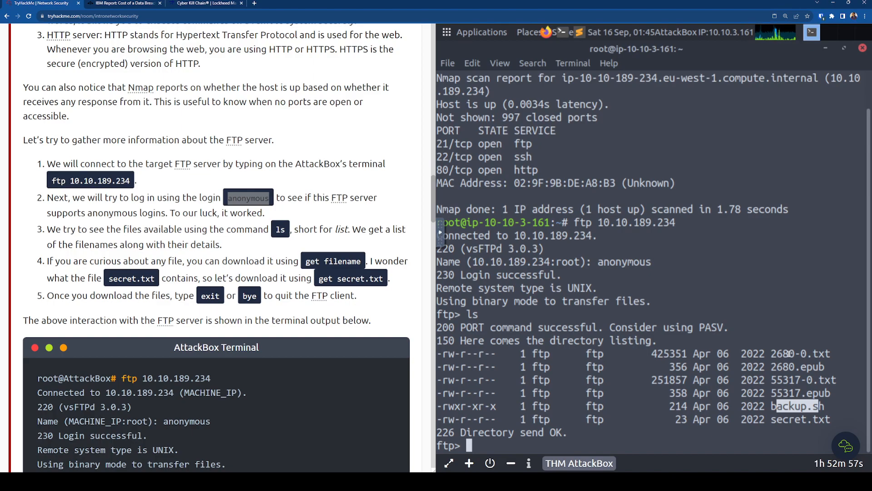
{"action": "left_click_drag", "start_coordinate": [789, 354], "coordinate": [860, 366]}
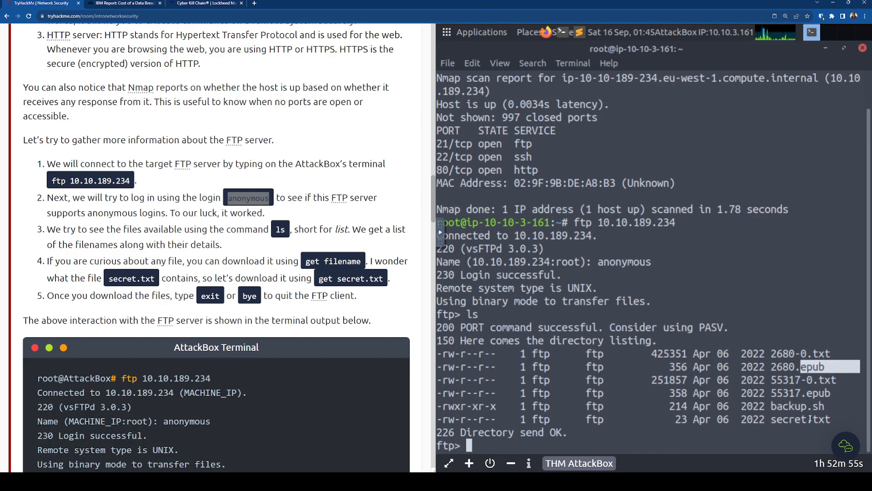
{"action": "double_click", "coordinate": [797, 367]}
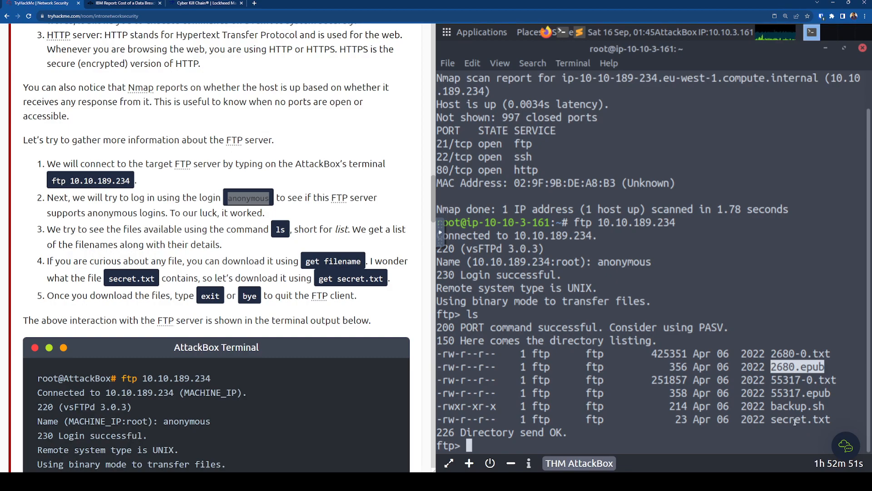
{"action": "left_click_drag", "start_coordinate": [795, 421], "coordinate": [827, 422]}
{"action": "left_click", "coordinate": [806, 423]}
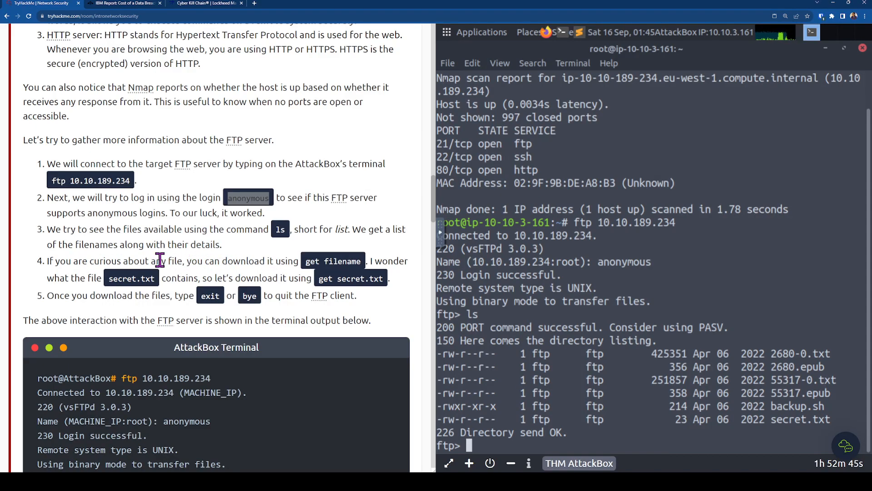
{"action": "mouse_move", "coordinate": [205, 261]}
{"action": "left_mouse_down"}
{"action": "mouse_move", "coordinate": [327, 263]}
{"action": "mouse_move", "coordinate": [186, 282]}
{"action": "mouse_move", "coordinate": [204, 281]}
{"action": "left_mouse_up"}
{"action": "left_click", "coordinate": [217, 280]}
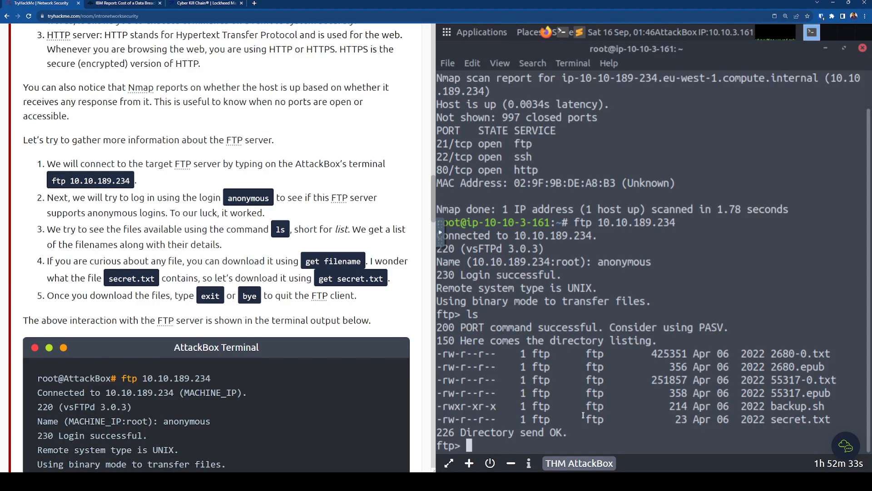
{"action": "type", "text": "get sec"}
{"action": "type", "text": "ret.txt"}
- Run get secret.txt, then fix the mistyped get 2580-0.txt to download 2680-0.txt
{"action": "key", "text": "Return"}
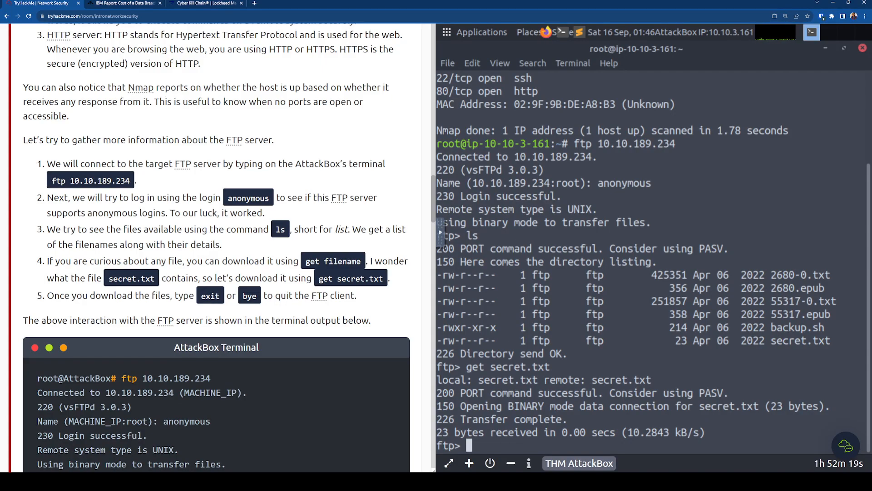
{"action": "type", "text": "get "}
{"action": "type", "text": "2"}
{"action": "type", "text": "580-0.txt"}
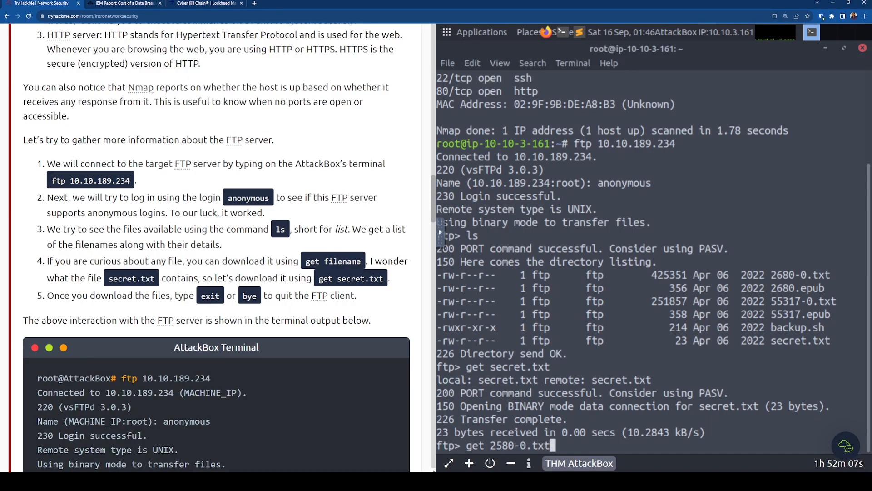
{"action": "key", "text": "Return"}
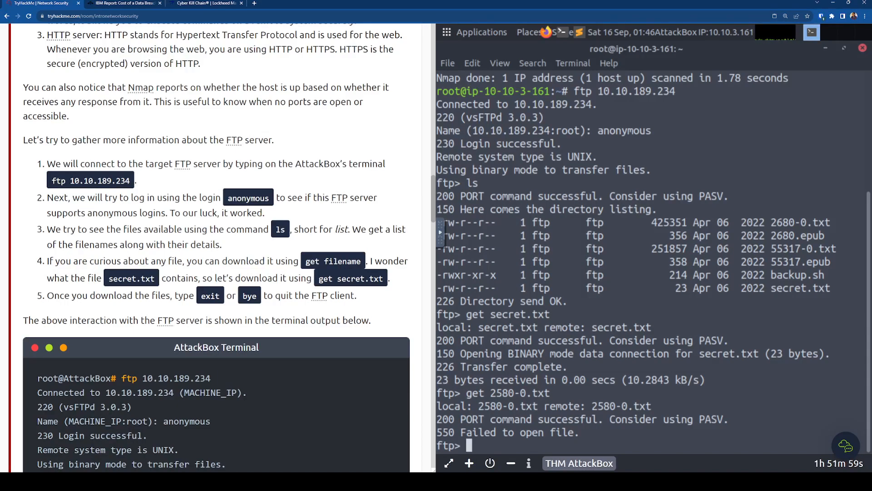
{"action": "key", "text": "Up"}
{"action": "key", "text": "Left"}
{"action": "key", "text": "Left"}
{"action": "key", "text": "Left"}
{"action": "key", "text": "Left"}
{"action": "key", "text": "Left"}
{"action": "key", "text": "Left"}
{"action": "key", "text": "Left"}
{"action": "key", "text": "Left"}
{"action": "key", "text": "BackSpace"}
{"action": "type", "text": "6"}
{"action": "key", "text": "Return"}
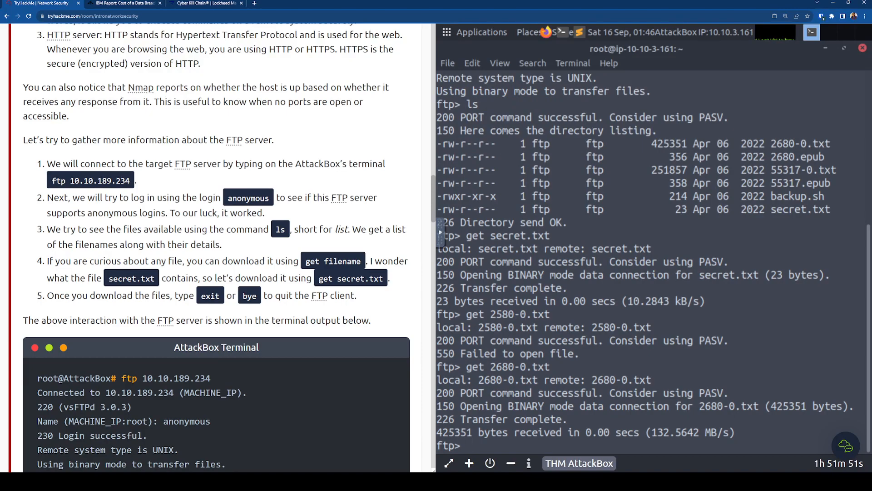
{"action": "scroll", "coordinate": [305, 293], "scroll_direction": "down", "scroll_amount": 1}
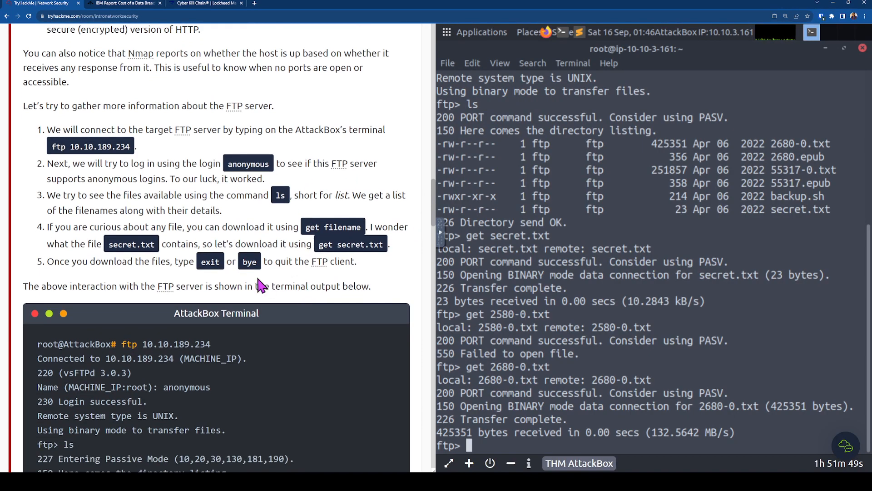
{"action": "type", "text": "exit"}
{"action": "key", "text": "Return"}
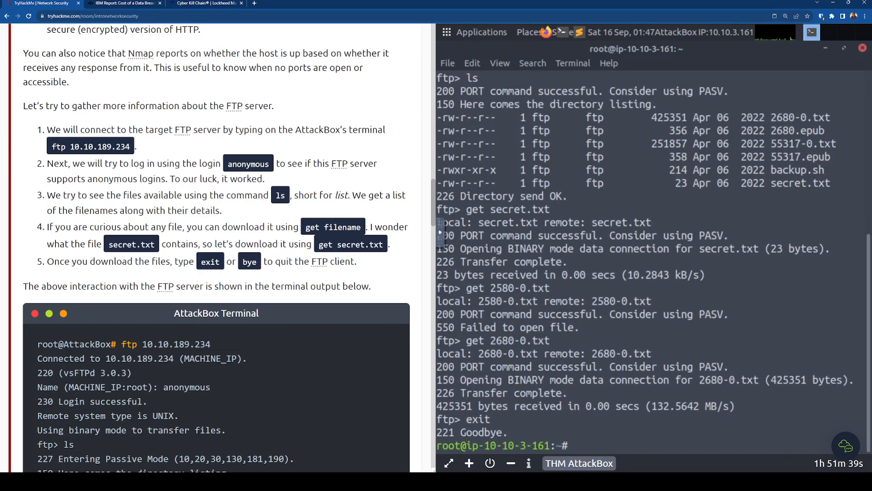
{"action": "scroll", "coordinate": [294, 428], "scroll_direction": "down", "scroll_amount": 2}
{"action": "scroll", "coordinate": [294, 423], "scroll_direction": "down", "scroll_amount": 1}
{"action": "scroll", "coordinate": [293, 421], "scroll_direction": "down", "scroll_amount": 1}
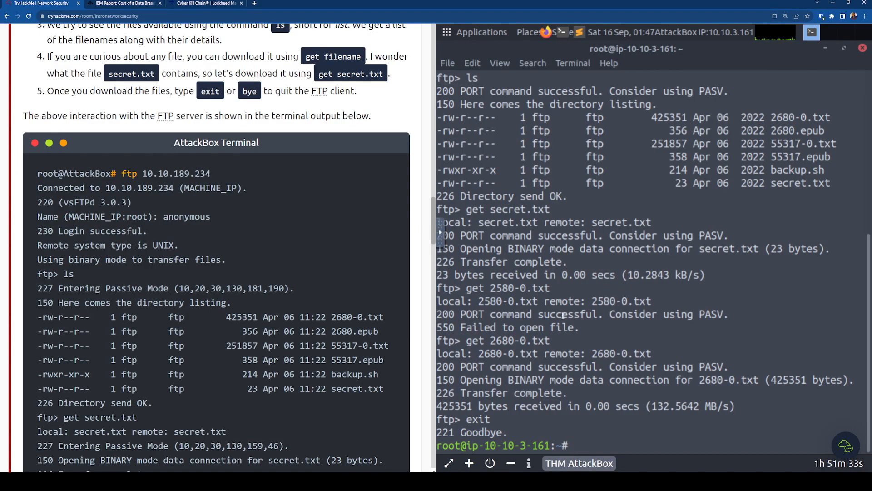
{"action": "double_click", "coordinate": [487, 304]}
{"action": "scroll", "coordinate": [243, 373], "scroll_direction": "down", "scroll_amount": 1}
{"action": "scroll", "coordinate": [243, 373], "scroll_direction": "down", "scroll_amount": 3}
{"action": "scroll", "coordinate": [238, 374], "scroll_direction": "down", "scroll_amount": 1}
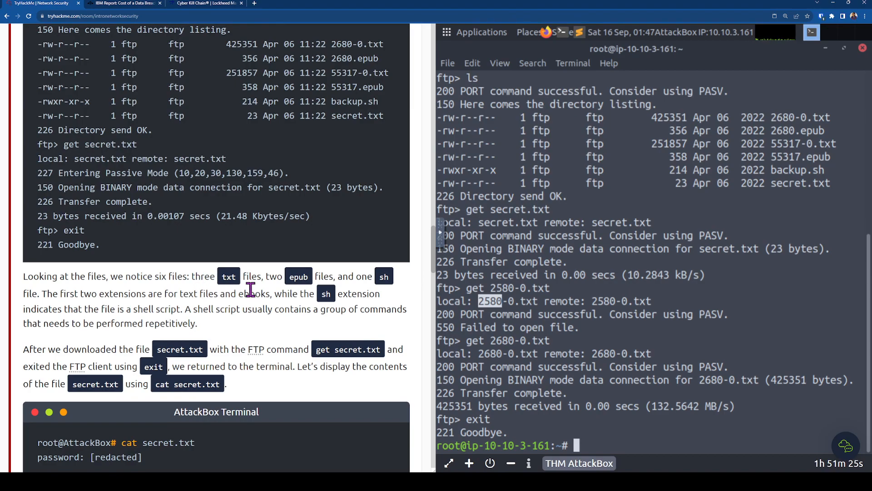
{"action": "scroll", "coordinate": [250, 293], "scroll_direction": "down", "scroll_amount": 1}
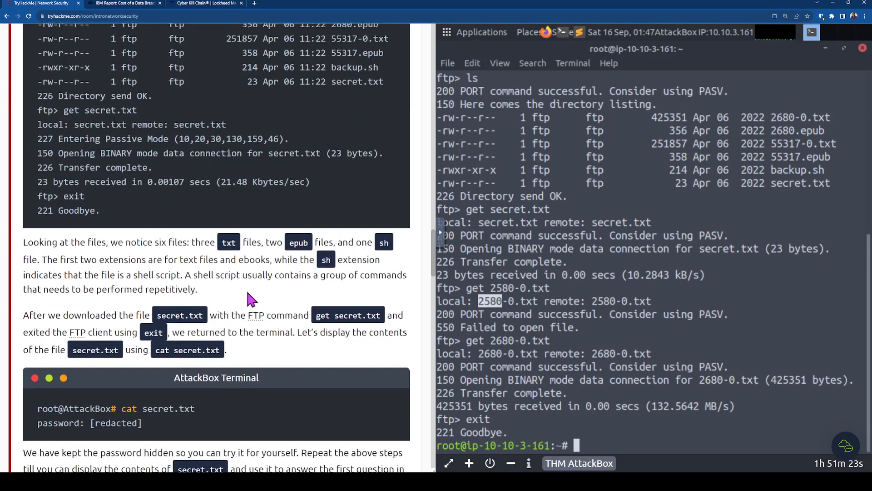
{"action": "scroll", "coordinate": [93, 266], "scroll_direction": "up", "scroll_amount": 2}
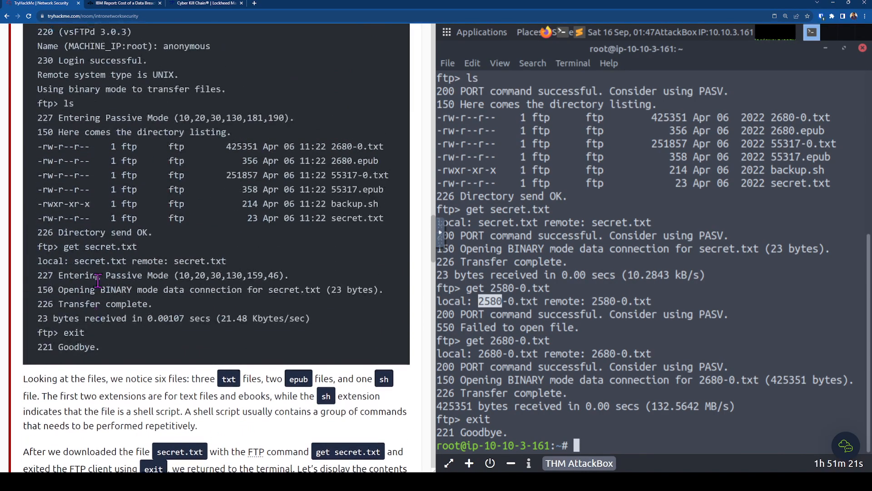
{"action": "scroll", "coordinate": [97, 282], "scroll_direction": "down", "scroll_amount": 1}
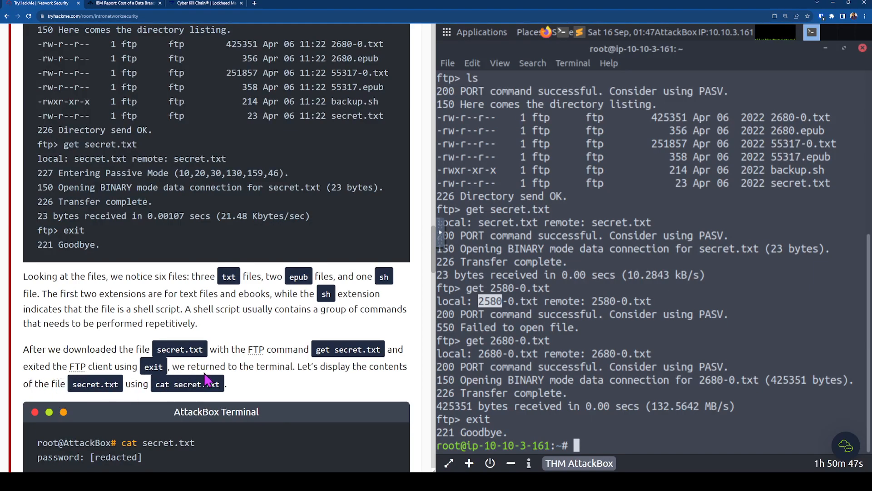
{"action": "scroll", "coordinate": [270, 381], "scroll_direction": "down", "scroll_amount": 1}
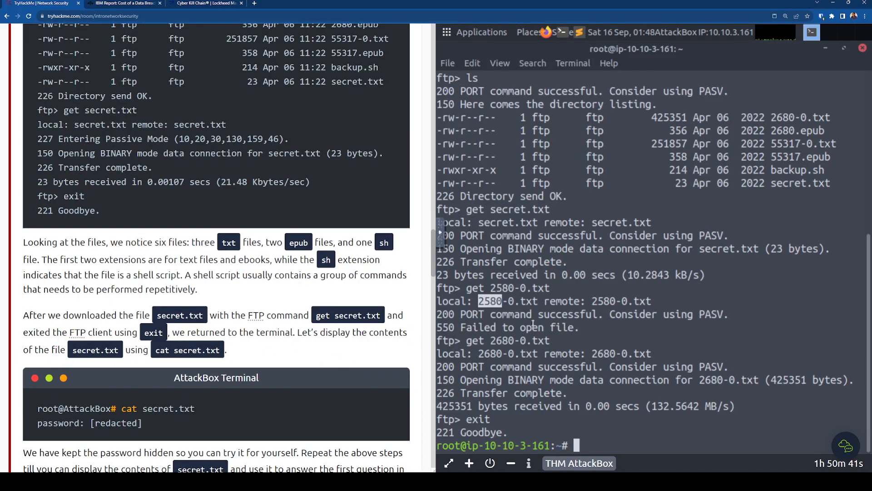
- List the home directory and cat 2680-0.txt to show the ebook text
{"action": "left_click", "coordinate": [682, 378]}
{"action": "type", "text": "ls"}
{"action": "key", "text": "Return"}
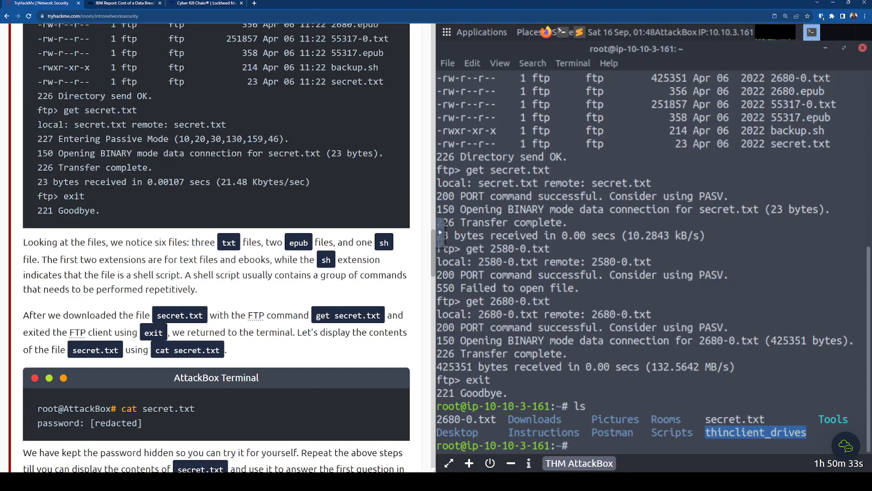
{"action": "type", "text": "cat 26"}
{"action": "key", "text": "Tab"}
{"action": "key", "text": "Return"}
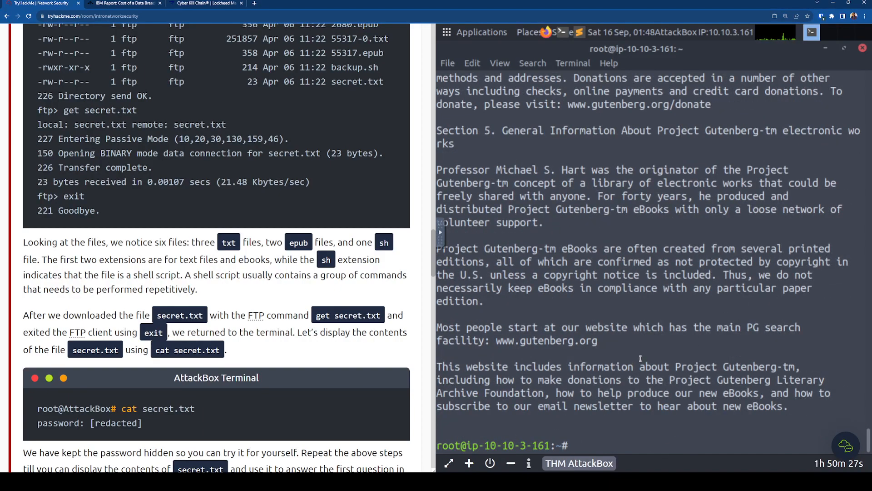
{"action": "scroll", "coordinate": [579, 402], "scroll_direction": "up", "scroll_amount": 5}
{"action": "scroll", "coordinate": [613, 375], "scroll_direction": "up", "scroll_amount": 5}
{"action": "scroll", "coordinate": [636, 362], "scroll_direction": "up", "scroll_amount": 5}
{"action": "scroll", "coordinate": [637, 362], "scroll_direction": "up", "scroll_amount": 3}
{"action": "scroll", "coordinate": [637, 362], "scroll_direction": "up", "scroll_amount": 3}
{"action": "scroll", "coordinate": [637, 361], "scroll_direction": "up", "scroll_amount": 3}
{"action": "scroll", "coordinate": [637, 359], "scroll_direction": "up", "scroll_amount": 2}
{"action": "scroll", "coordinate": [635, 360], "scroll_direction": "up", "scroll_amount": 5}
{"action": "scroll", "coordinate": [635, 360], "scroll_direction": "up", "scroll_amount": 5}
{"action": "scroll", "coordinate": [635, 360], "scroll_direction": "up", "scroll_amount": 5}
{"action": "scroll", "coordinate": [635, 361], "scroll_direction": "up", "scroll_amount": 6}
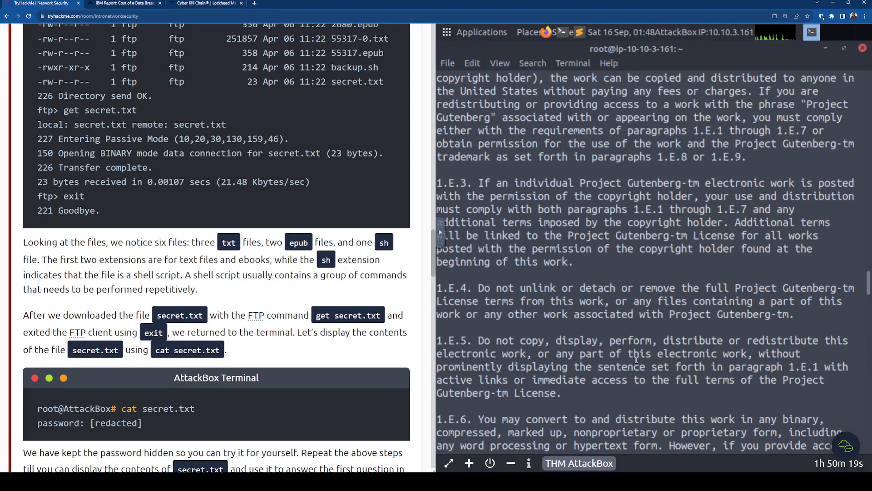
{"action": "key", "text": "Return"}
{"action": "key", "text": "Return"}
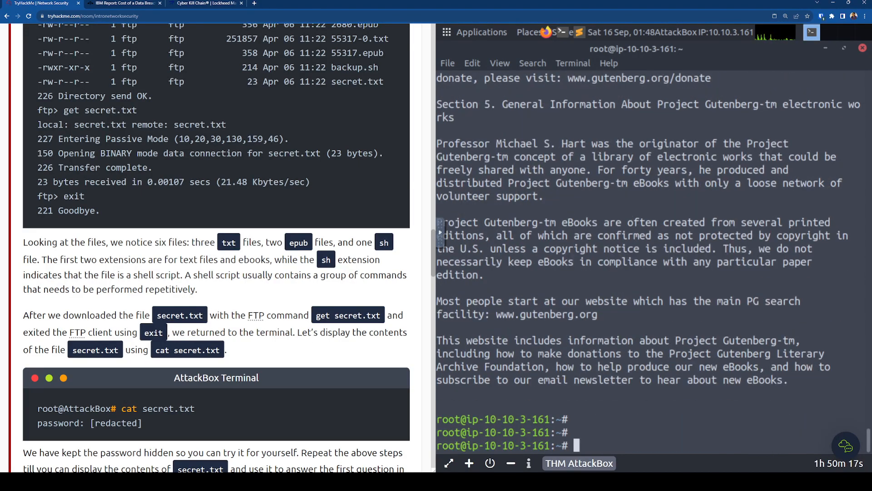
{"action": "type", "text": "ls"}
{"action": "key", "text": "Return"}
{"action": "type", "text": "cat se"}
{"action": "key", "text": "Tab"}
{"action": "key", "text": "Return"}
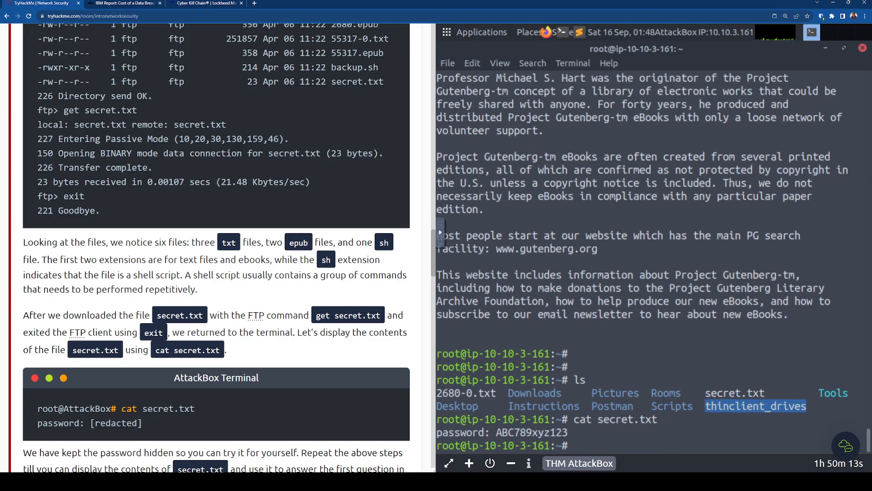
{"action": "scroll", "coordinate": [130, 337], "scroll_direction": "down", "scroll_amount": 2}
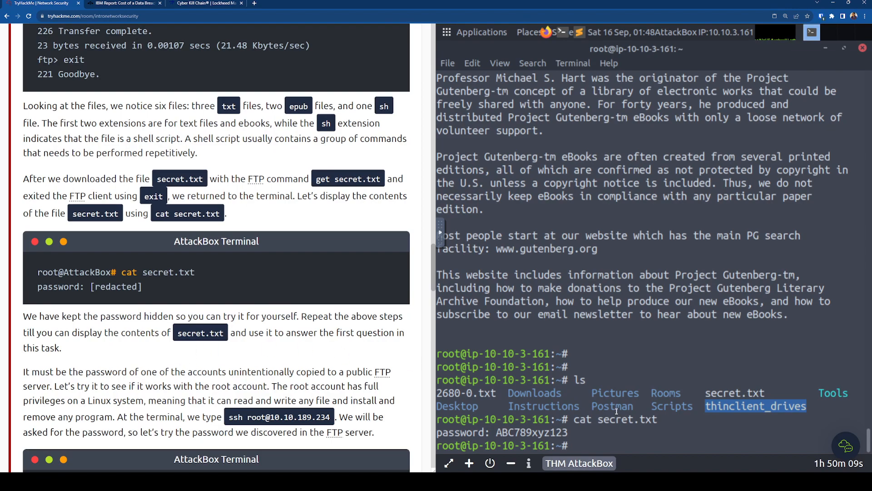
{"action": "scroll", "coordinate": [72, 403], "scroll_direction": "down", "scroll_amount": 1}
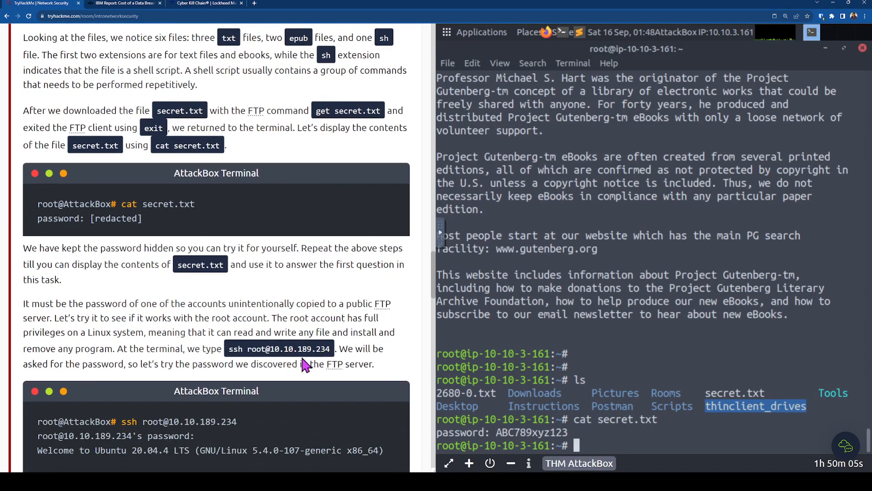
{"action": "scroll", "coordinate": [272, 365], "scroll_direction": "down", "scroll_amount": 1}
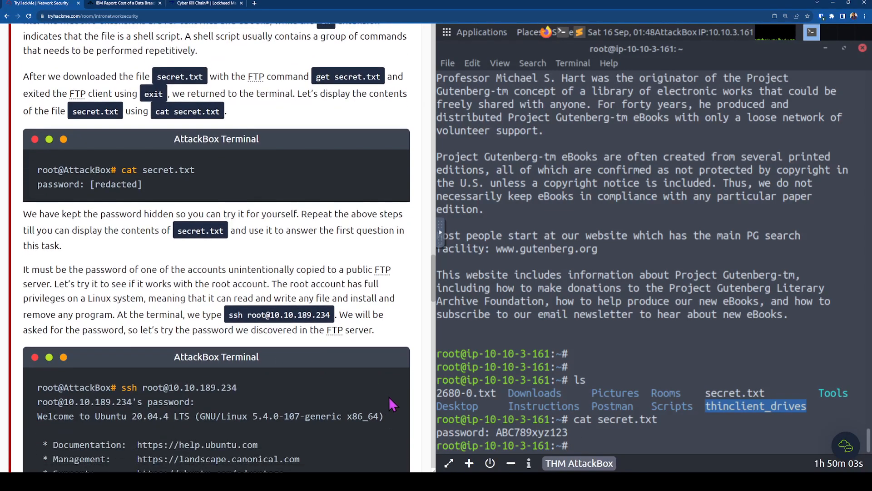
{"action": "double_click", "coordinate": [509, 433]}
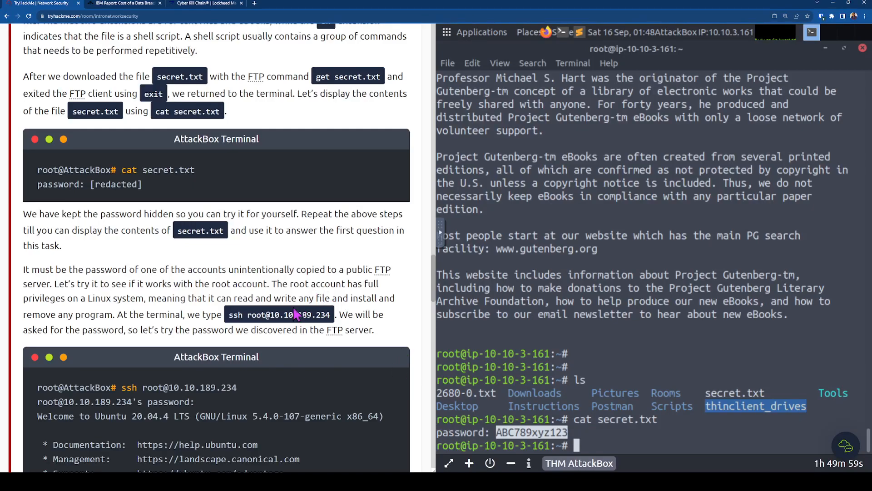
{"action": "left_click_drag", "start_coordinate": [229, 314], "coordinate": [334, 327]}
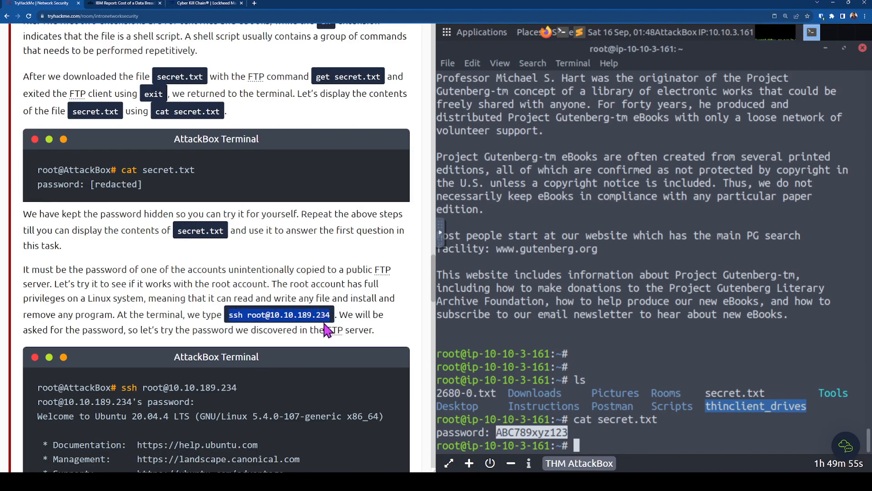
{"action": "left_click", "coordinate": [605, 442]}
{"action": "right_click", "coordinate": [605, 442]}
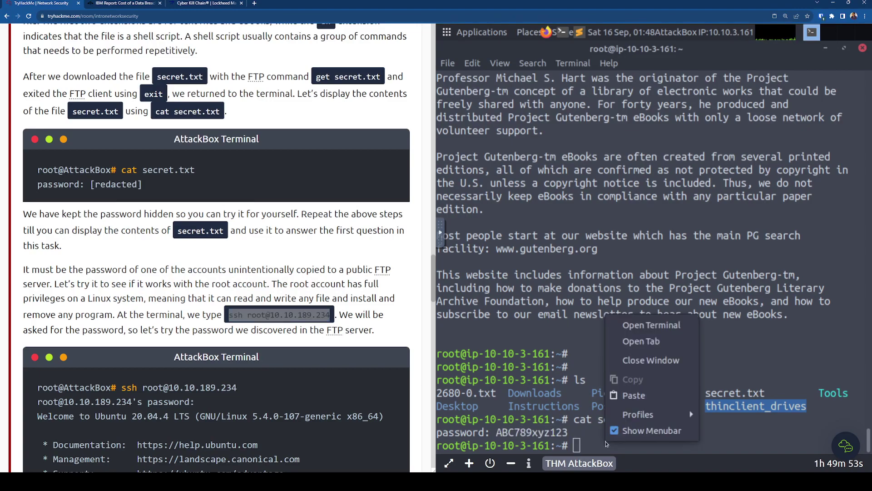
{"action": "left_click", "coordinate": [634, 395]}
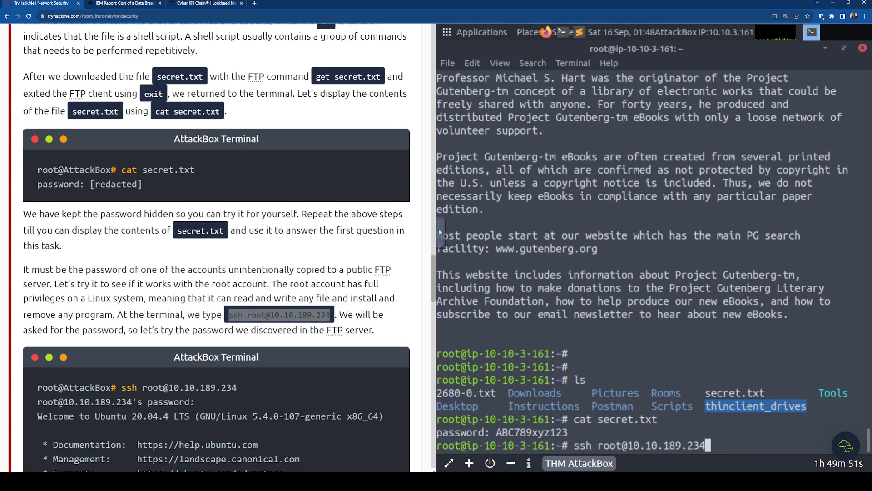
{"action": "key", "text": "Home"}
{"action": "key", "text": "Return"}
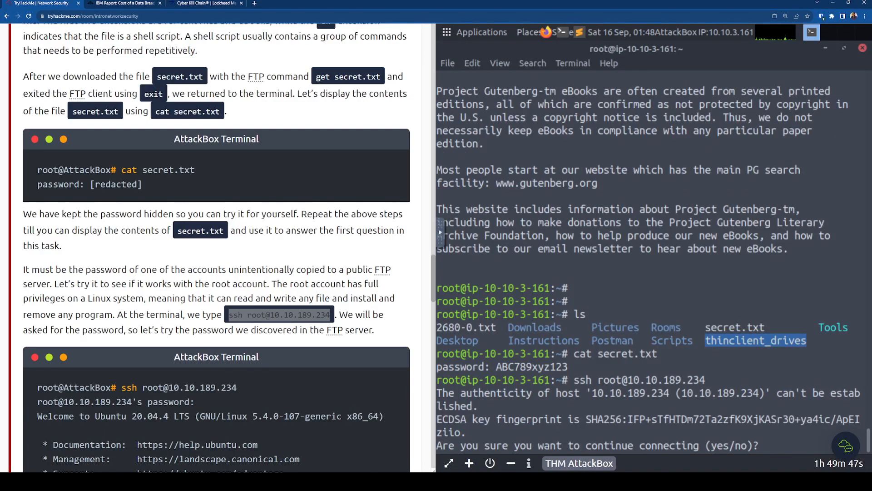
{"action": "type", "text": "y"}
{"action": "key", "text": "Return"}
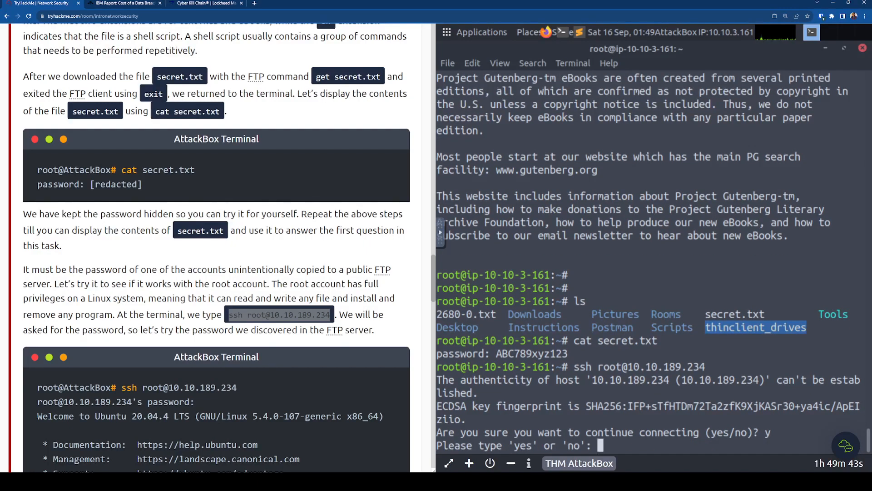
{"action": "type", "text": "yes"}
{"action": "key", "text": "Return"}
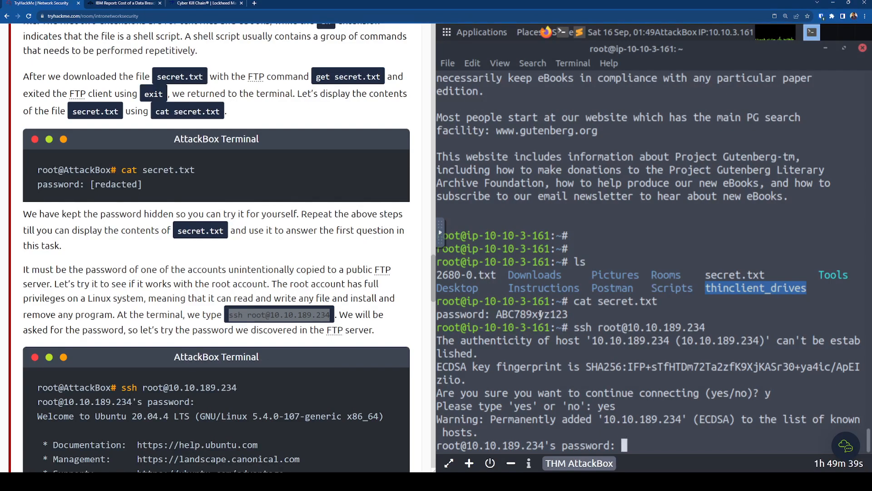
{"action": "double_click", "coordinate": [540, 315]}
{"action": "right_click", "coordinate": [539, 316]}
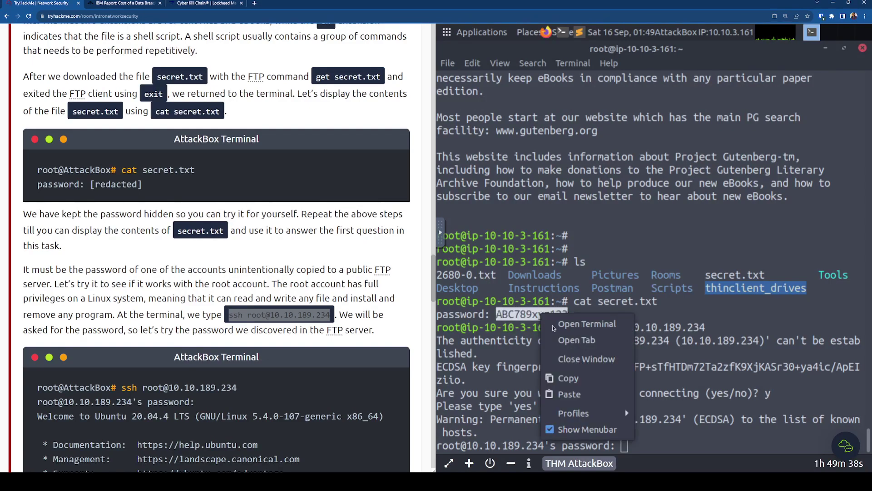
{"action": "left_click", "coordinate": [569, 379]}
{"action": "left_click", "coordinate": [634, 320]}
{"action": "right_click", "coordinate": [635, 320]}
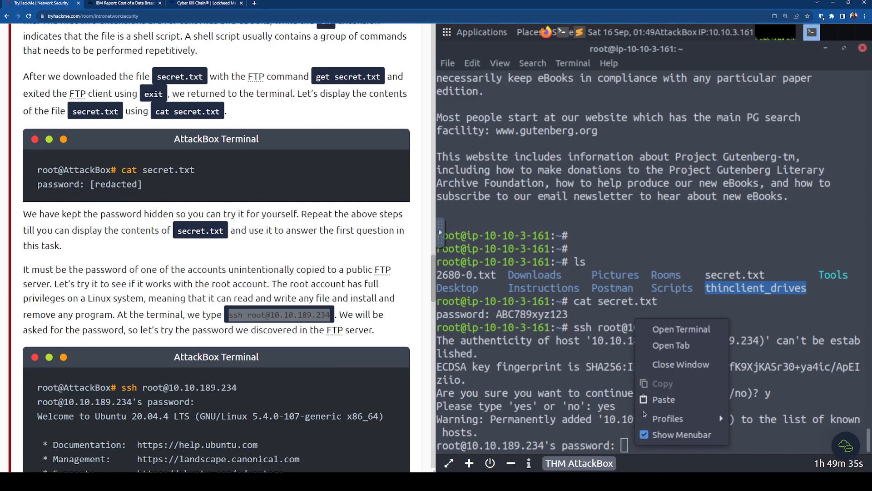
{"action": "left_click", "coordinate": [652, 404]}
{"action": "key", "text": "Return"}
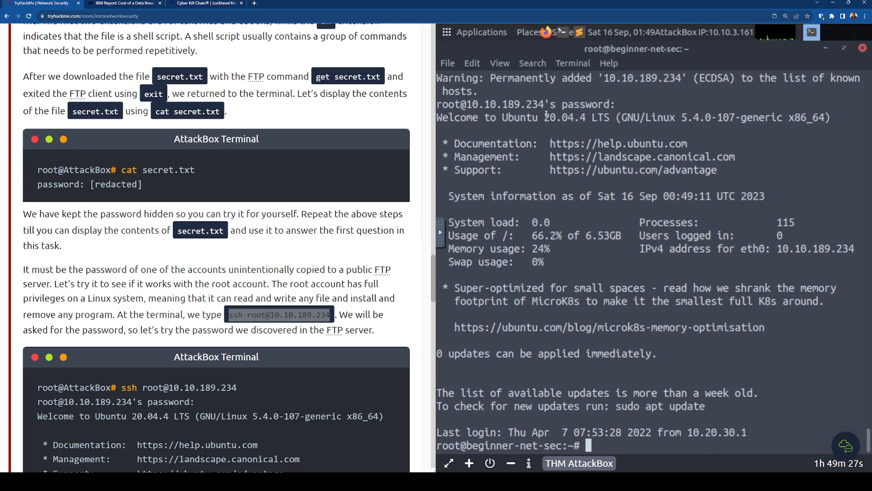
- Get a fresh root prompt on the target beside the tutorial's flag-collection steps
{"action": "mouse_move", "coordinate": [479, 115]}
{"action": "left_mouse_down"}
{"action": "mouse_move", "coordinate": [807, 120]}
{"action": "mouse_move", "coordinate": [705, 250]}
{"action": "mouse_move", "coordinate": [807, 221]}
{"action": "mouse_move", "coordinate": [771, 431]}
{"action": "left_mouse_up"}
{"action": "scroll", "coordinate": [709, 349], "scroll_direction": "up", "scroll_amount": 2}
{"action": "scroll", "coordinate": [698, 341], "scroll_direction": "up", "scroll_amount": 1}
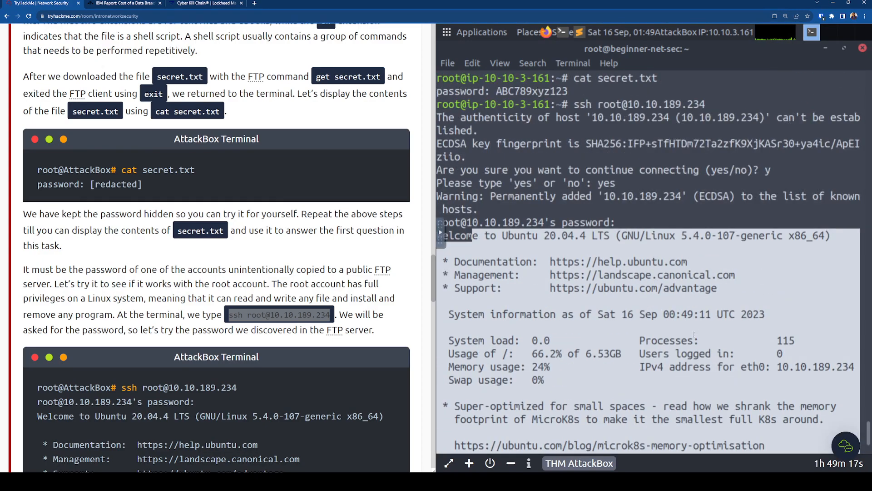
{"action": "scroll", "coordinate": [687, 332], "scroll_direction": "up", "scroll_amount": 1}
{"action": "scroll", "coordinate": [556, 305], "scroll_direction": "down", "scroll_amount": 4}
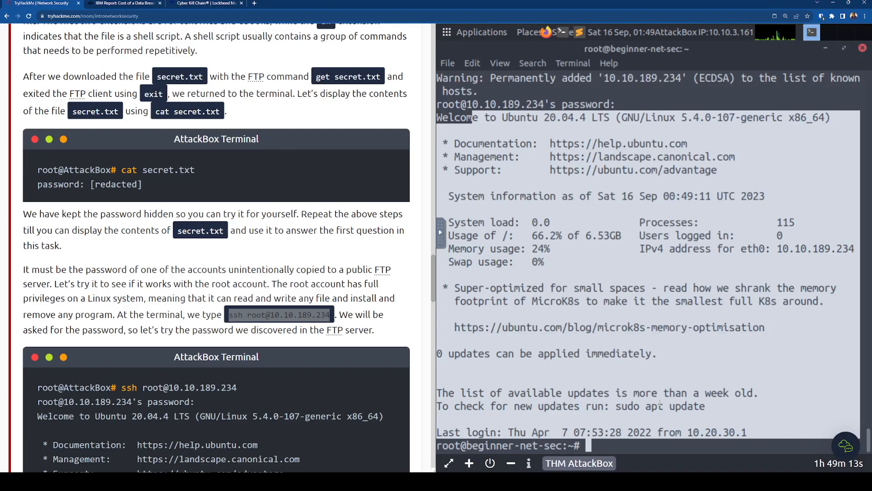
{"action": "key", "text": "Return"}
{"action": "scroll", "coordinate": [205, 341], "scroll_direction": "down", "scroll_amount": 1}
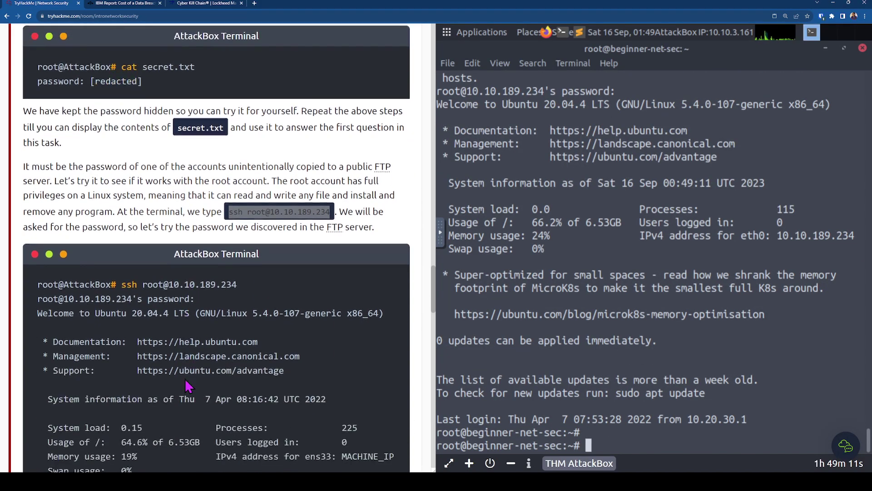
{"action": "scroll", "coordinate": [273, 238], "scroll_direction": "down", "scroll_amount": 2}
{"action": "scroll", "coordinate": [315, 144], "scroll_direction": "down", "scroll_amount": 1}
{"action": "scroll", "coordinate": [293, 204], "scroll_direction": "down", "scroll_amount": 2}
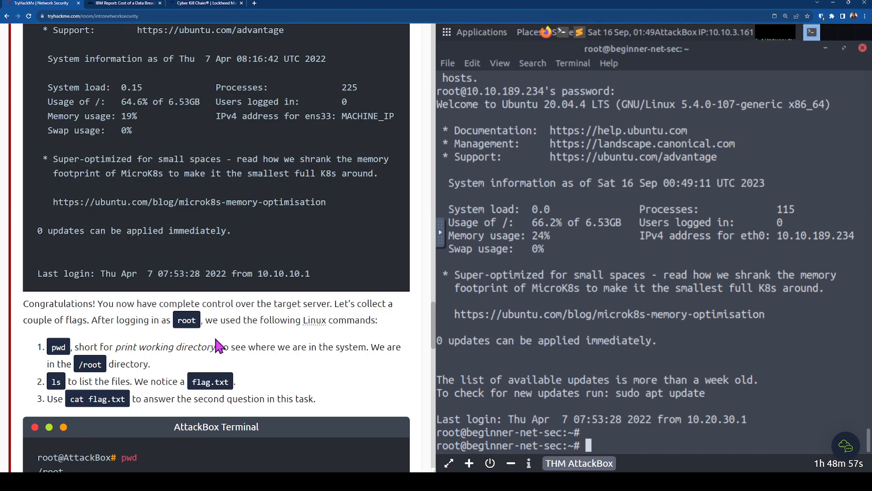
{"action": "type", "text": "pwd"}
- Run pwd, ls and cat flag.txt in /root to reveal THM{FTP_SERVER_OWNED}
{"action": "key", "text": "Return"}
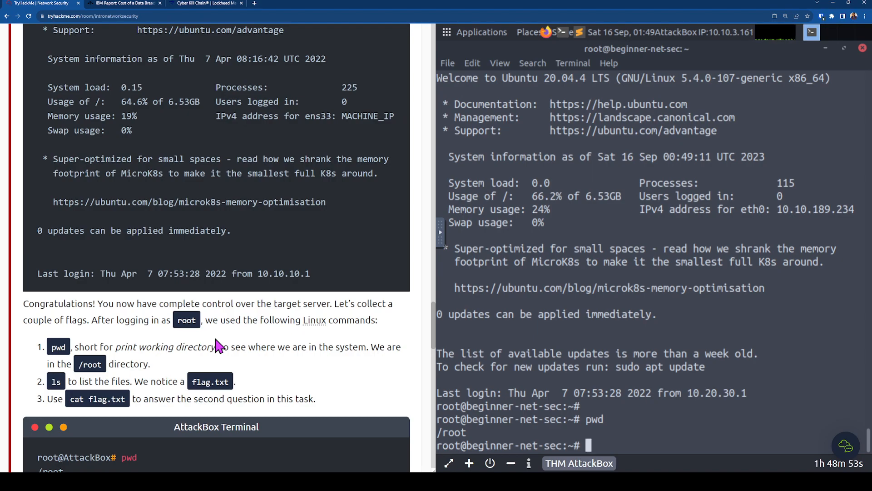
{"action": "type", "text": "ls"}
{"action": "key", "text": "Return"}
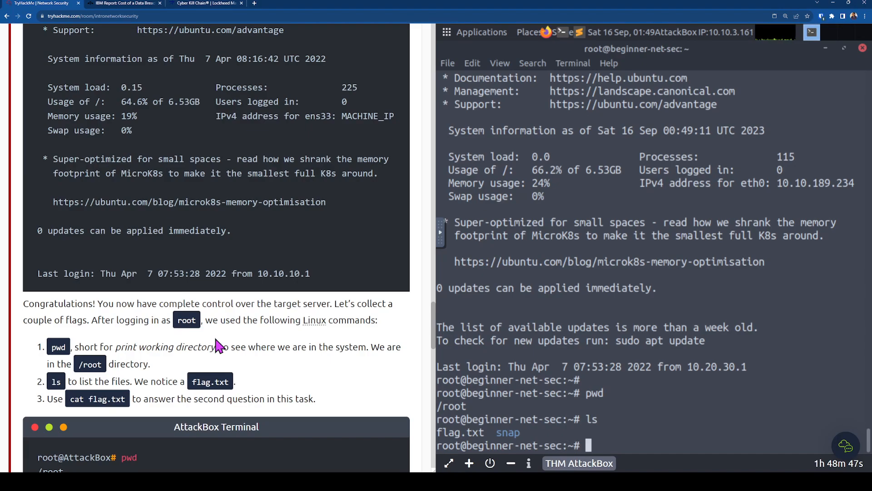
{"action": "type", "text": "cat fl"}
{"action": "key", "text": "Tab"}
{"action": "key", "text": "Return"}
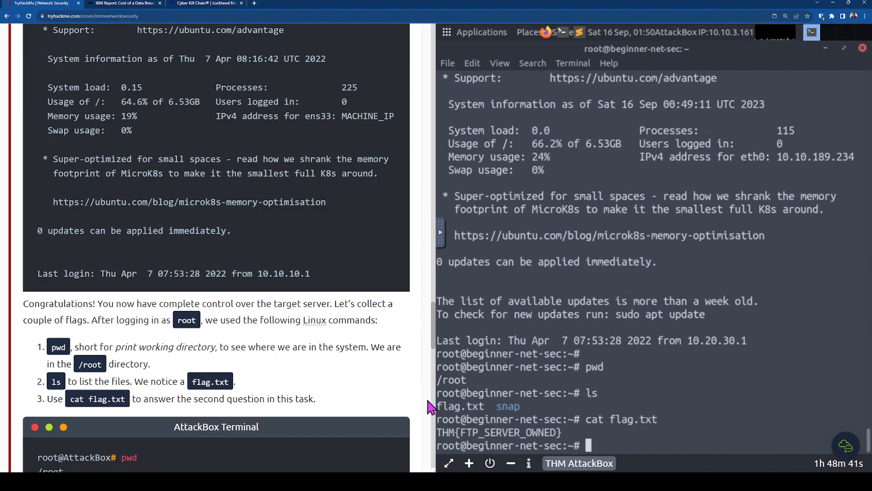
{"action": "scroll", "coordinate": [374, 426], "scroll_direction": "down", "scroll_amount": 4}
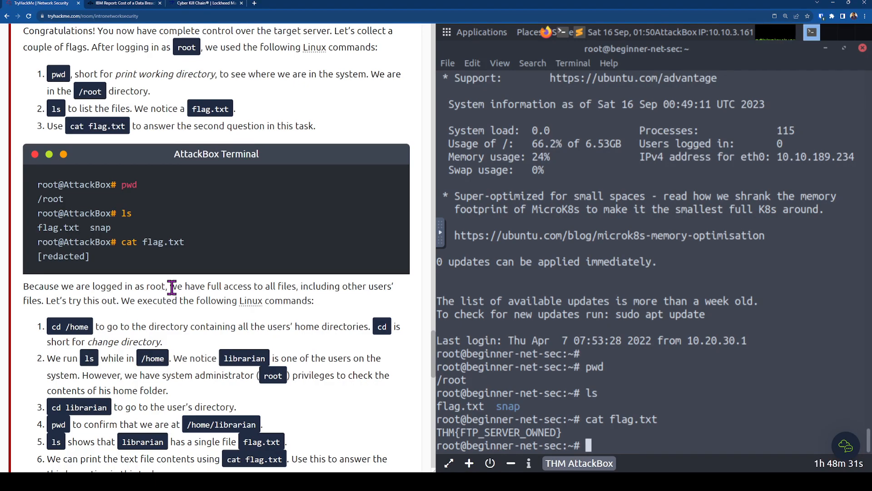
{"action": "scroll", "coordinate": [172, 287], "scroll_direction": "down", "scroll_amount": 1}
{"action": "scroll", "coordinate": [173, 287], "scroll_direction": "down", "scroll_amount": 4}
{"action": "scroll", "coordinate": [180, 313], "scroll_direction": "down", "scroll_amount": 3}
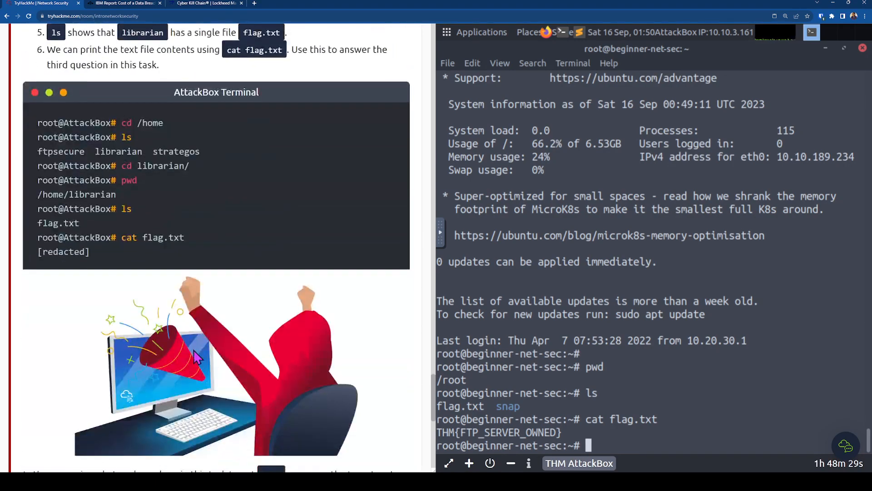
{"action": "scroll", "coordinate": [189, 346], "scroll_direction": "down", "scroll_amount": 4}
{"action": "scroll", "coordinate": [189, 346], "scroll_direction": "down", "scroll_amount": 2}
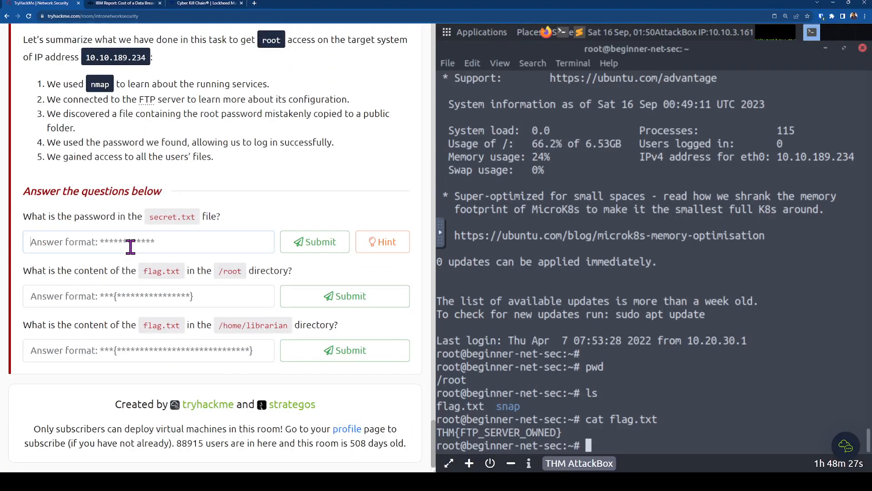
{"action": "left_click", "coordinate": [136, 352]}
{"action": "scroll", "coordinate": [223, 346], "scroll_direction": "up", "scroll_amount": 5}
{"action": "scroll", "coordinate": [219, 346], "scroll_direction": "up", "scroll_amount": 5}
{"action": "scroll", "coordinate": [211, 350], "scroll_direction": "down", "scroll_amount": 1}
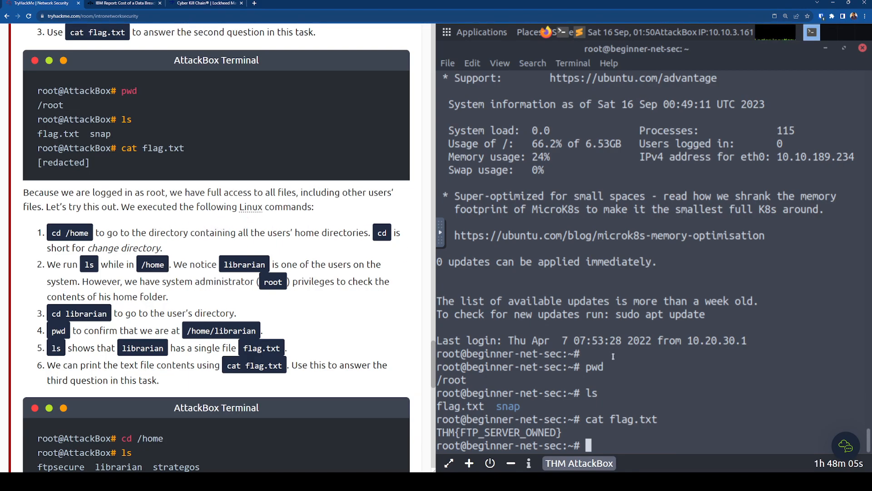
{"action": "type", "text": "cd /home/"}
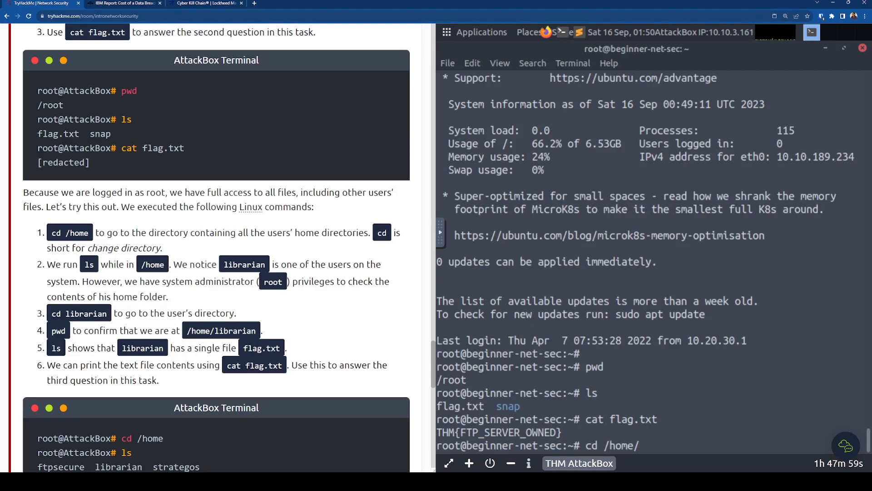
- Move into /home, list the users, then enter librarian/ and confirm with pwd
{"action": "key", "text": "Return"}
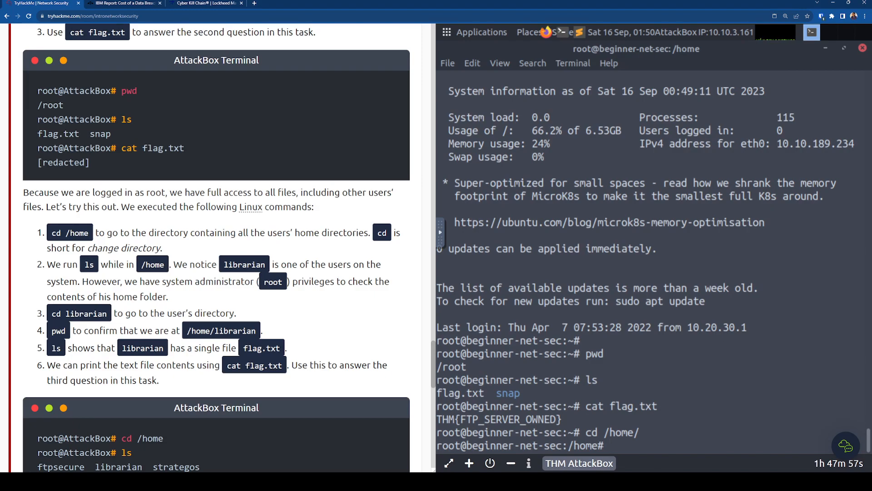
{"action": "type", "text": "ls"}
{"action": "key", "text": "Return"}
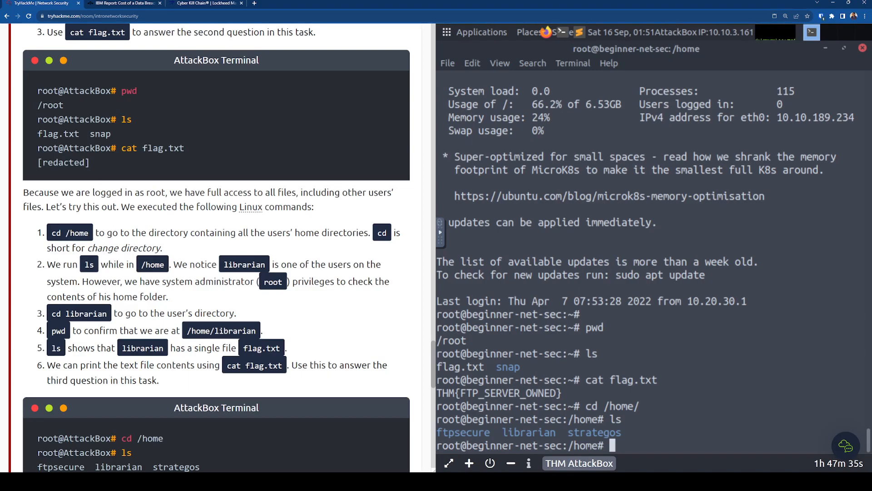
{"action": "type", "text": "cd"}
{"action": "type", "text": " l"}
{"action": "key", "text": "Tab"}
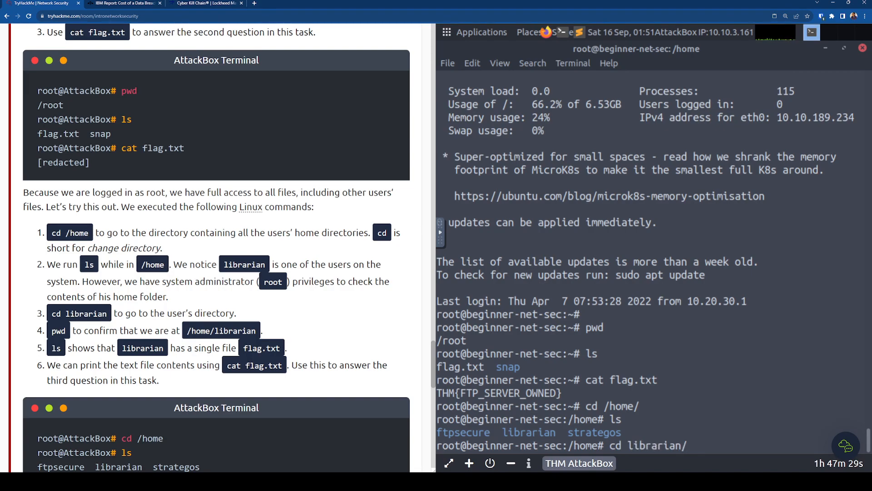
{"action": "key", "text": "Return"}
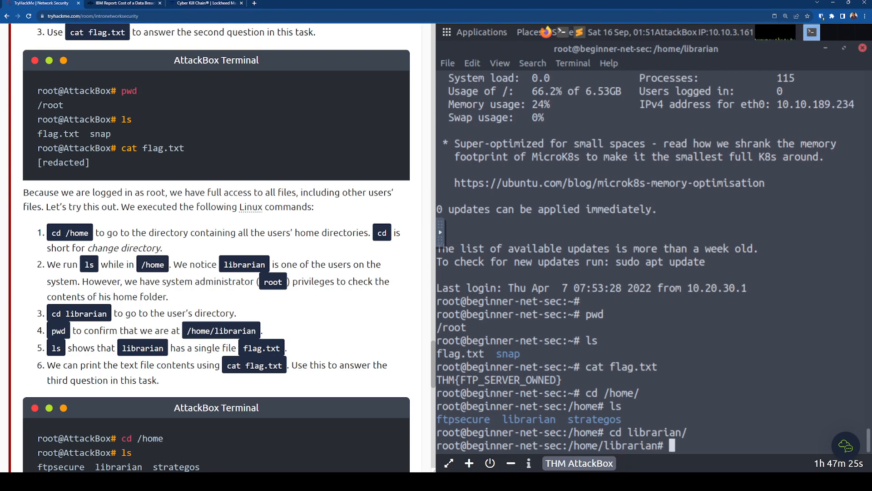
{"action": "type", "text": "pwd"}
{"action": "key", "text": "Return"}
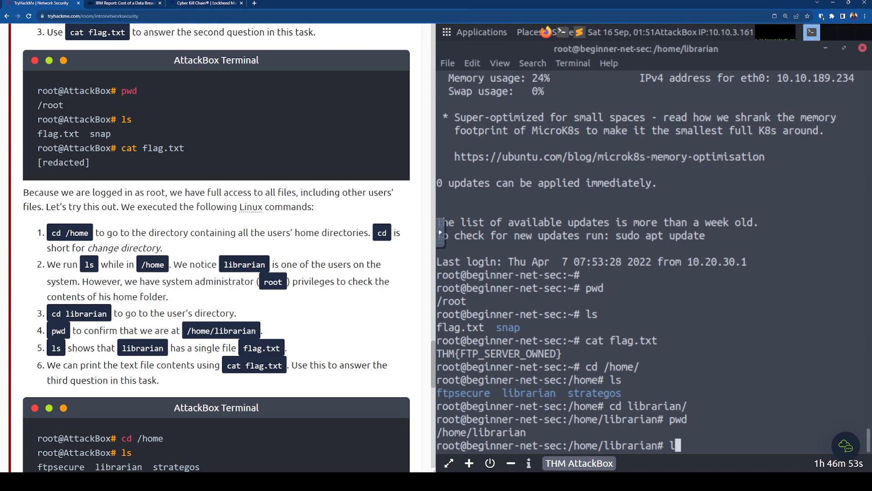
{"action": "type", "text": "ls"}
- List the librarian's files and cat flag.txt to reveal THM{LIBRARIAN_ACCOUNT_COMPROMISED}
{"action": "key", "text": "Return"}
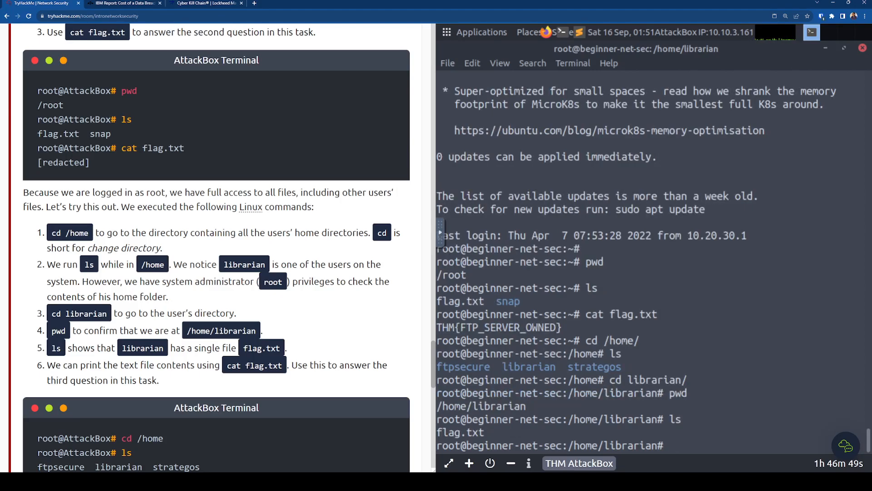
{"action": "type", "text": "cat "}
{"action": "type", "text": "fl"}
{"action": "key", "text": "Tab"}
{"action": "key", "text": "Return"}
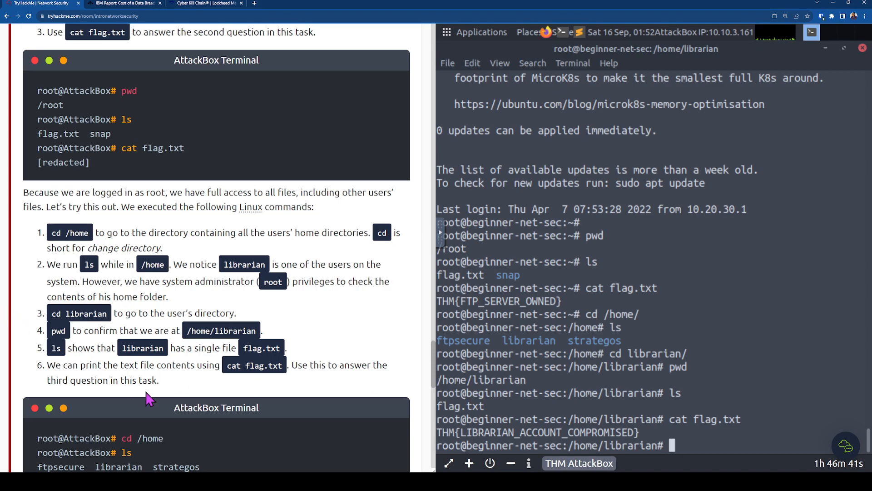
{"action": "scroll", "coordinate": [92, 381], "scroll_direction": "down", "scroll_amount": 4}
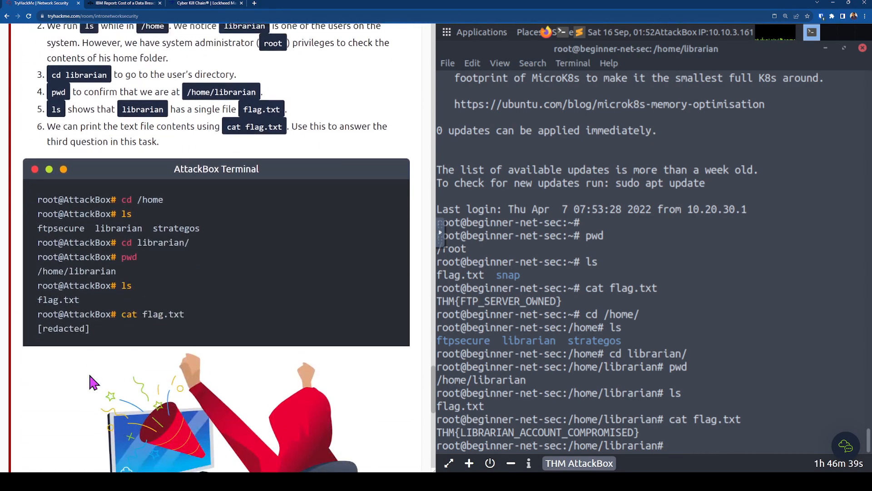
{"action": "scroll", "coordinate": [89, 375], "scroll_direction": "down", "scroll_amount": 3}
{"action": "scroll", "coordinate": [89, 374], "scroll_direction": "down", "scroll_amount": 2}
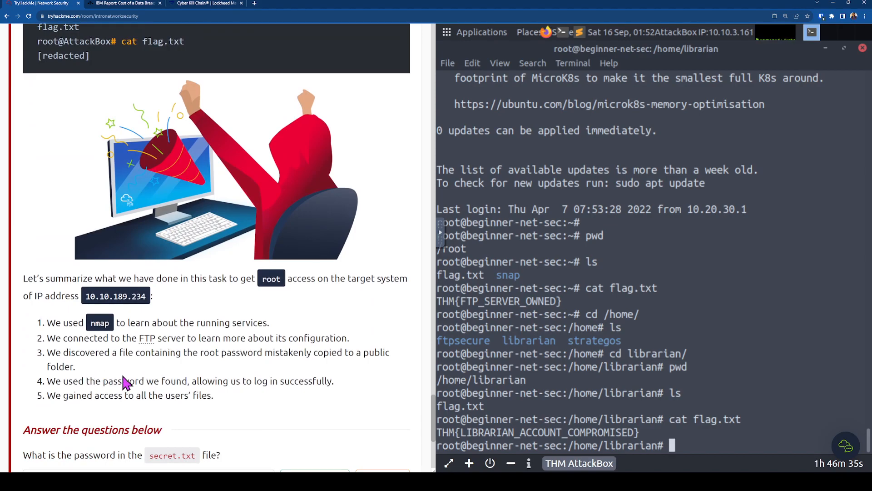
{"action": "scroll", "coordinate": [124, 376], "scroll_direction": "down", "scroll_amount": 1}
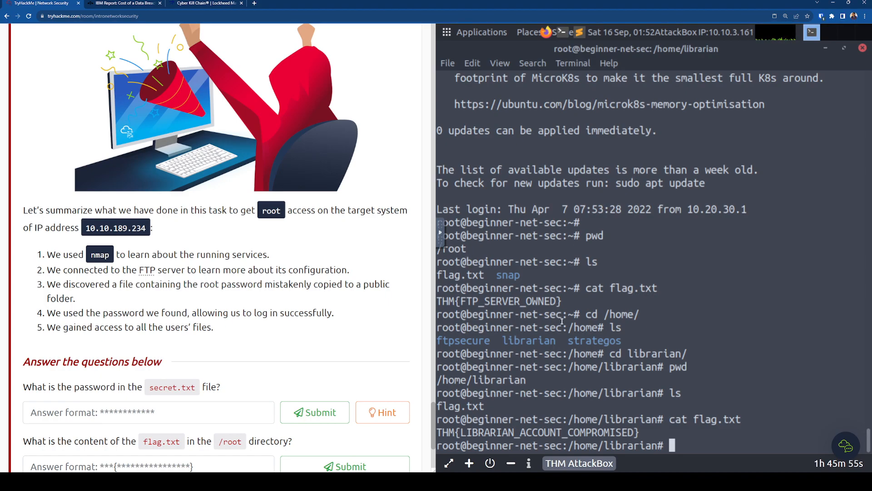
{"action": "scroll", "coordinate": [581, 349], "scroll_direction": "up", "scroll_amount": 1}
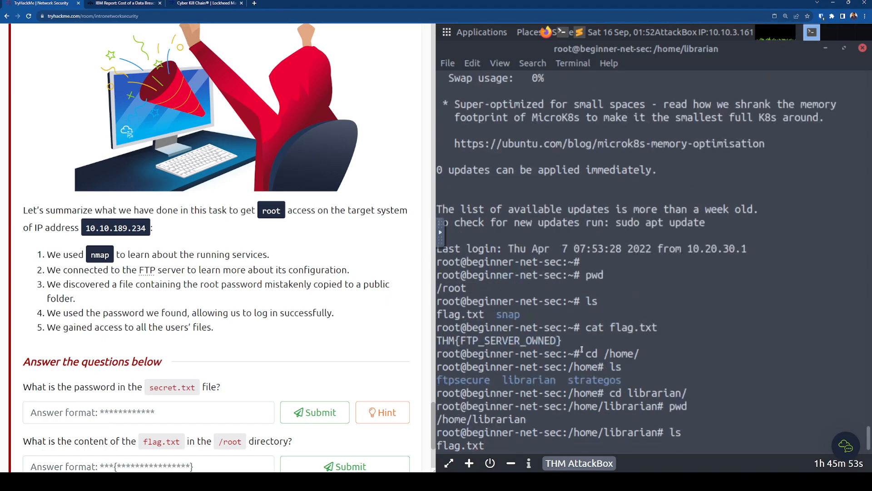
{"action": "scroll", "coordinate": [581, 349], "scroll_direction": "up", "scroll_amount": 6}
{"action": "scroll", "coordinate": [581, 349], "scroll_direction": "up", "scroll_amount": 3}
{"action": "scroll", "coordinate": [581, 349], "scroll_direction": "up", "scroll_amount": 2}
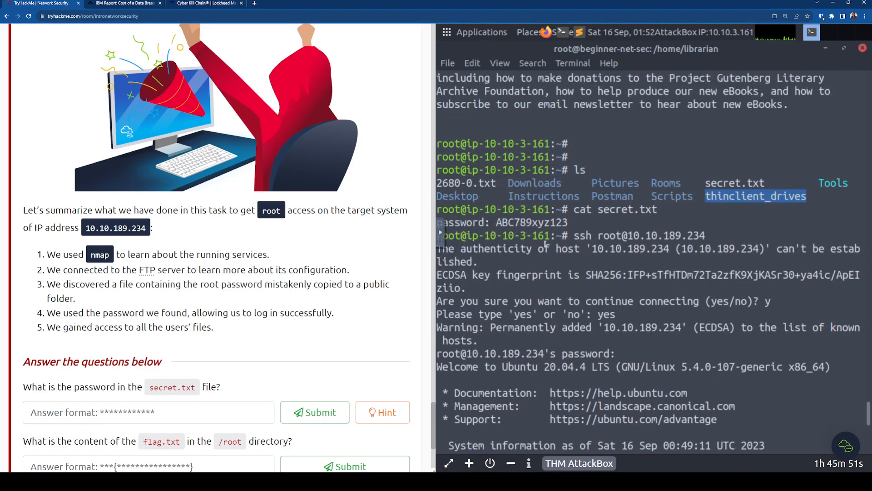
{"action": "double_click", "coordinate": [535, 223]}
{"action": "right_click", "coordinate": [536, 225]}
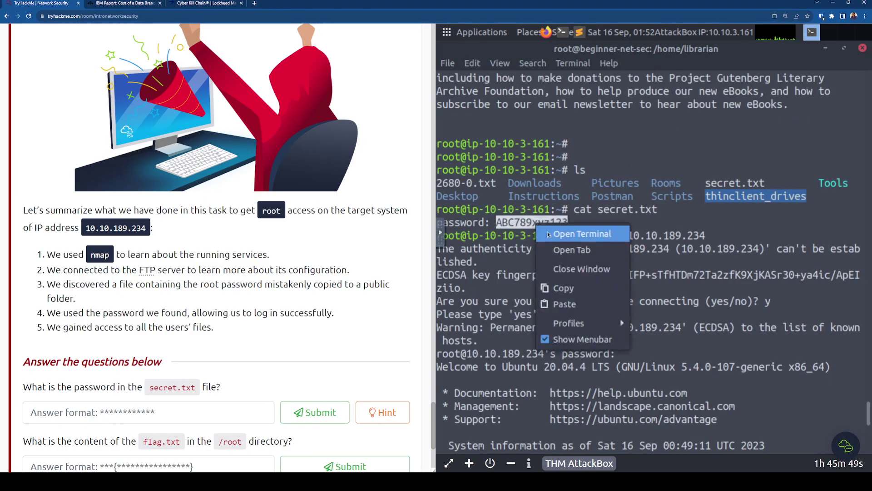
{"action": "left_click", "coordinate": [557, 287]}
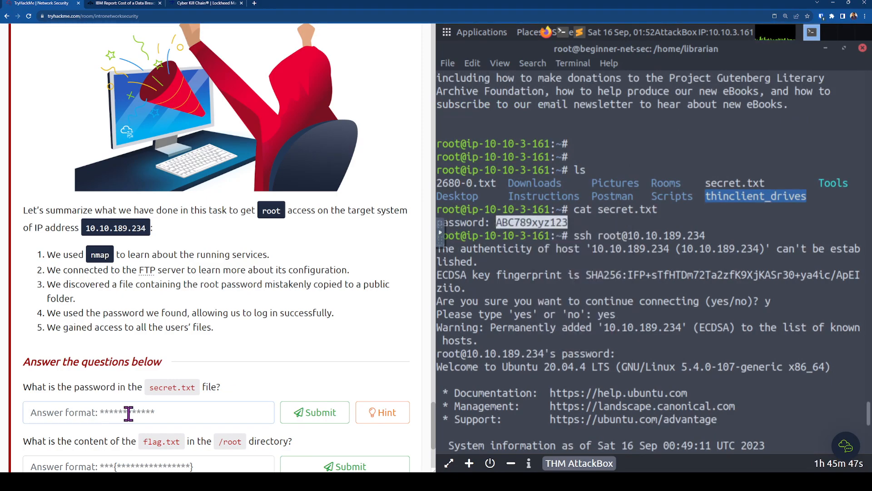
{"action": "left_click", "coordinate": [129, 414]}
{"action": "key", "text": "ctrl+v"}
{"action": "left_click", "coordinate": [314, 412]}
{"action": "scroll", "coordinate": [195, 379], "scroll_direction": "down", "scroll_amount": 2}
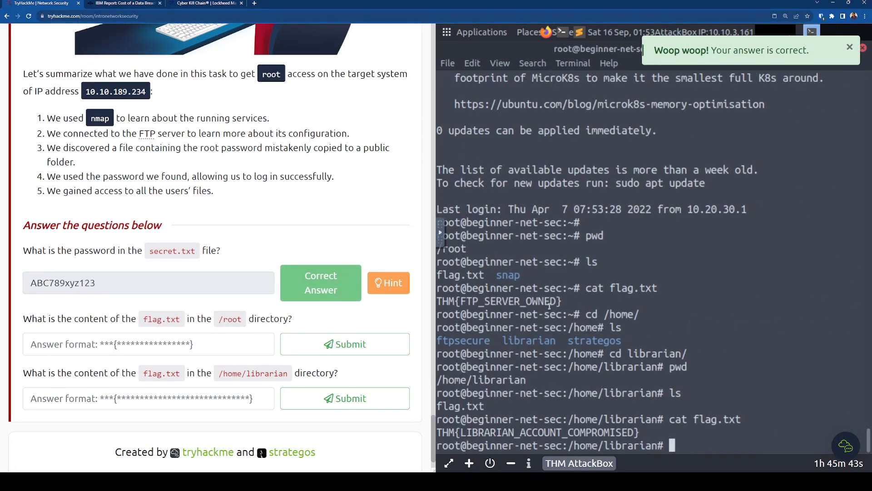
- Copy THM{FTP_SERVER_OWNED} from the terminal and submit it as the /root flag answer
{"action": "triple_click", "coordinate": [567, 302]}
{"action": "left_click", "coordinate": [560, 300]}
{"action": "left_click_drag", "start_coordinate": [486, 300], "coordinate": [438, 301]}
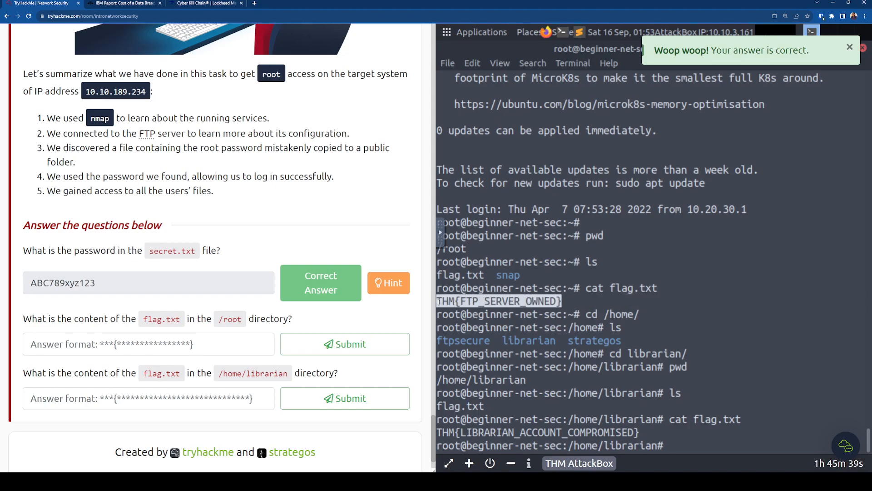
{"action": "right_click", "coordinate": [461, 313]}
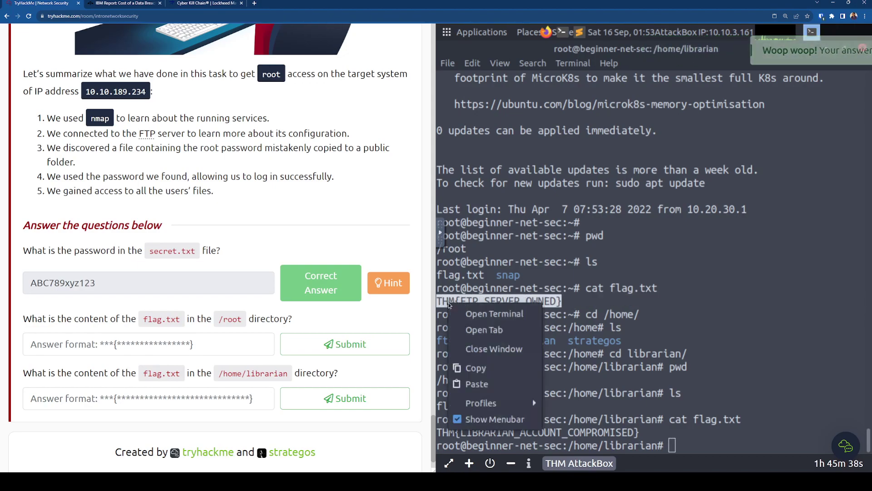
{"action": "left_click", "coordinate": [476, 368]}
{"action": "key", "text": "ctrl+v"}
{"action": "left_click", "coordinate": [333, 349]}
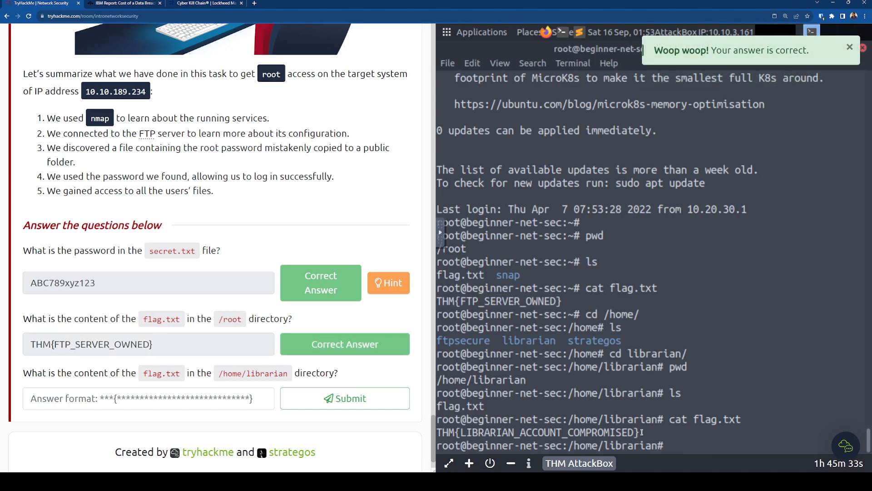
{"action": "mouse_move", "coordinate": [641, 433]}
{"action": "left_mouse_down"}
{"action": "mouse_move", "coordinate": [498, 430]}
{"action": "mouse_move", "coordinate": [399, 445]}
{"action": "mouse_move", "coordinate": [367, 431]}
{"action": "left_mouse_up"}
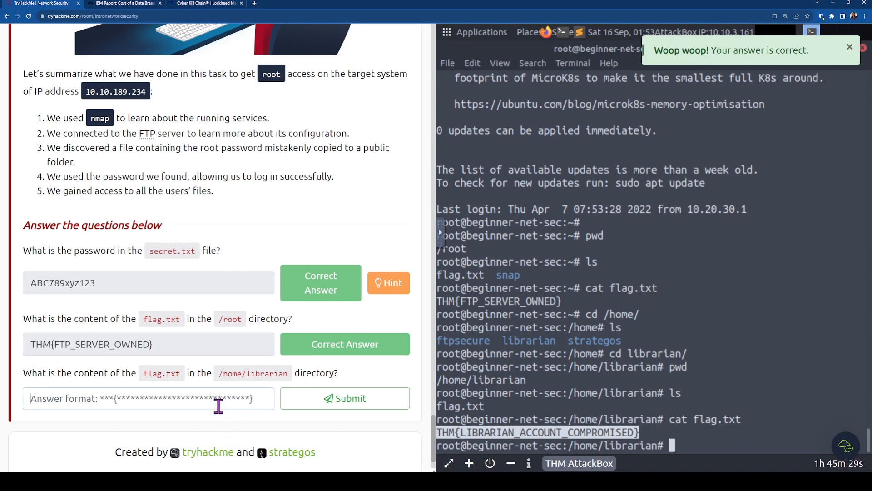
- Submit the stale pasted text as the librarian answer, then select the librarian flag in the terminal
{"action": "left_click", "coordinate": [219, 402]}
{"action": "key", "text": "ctrl+v"}
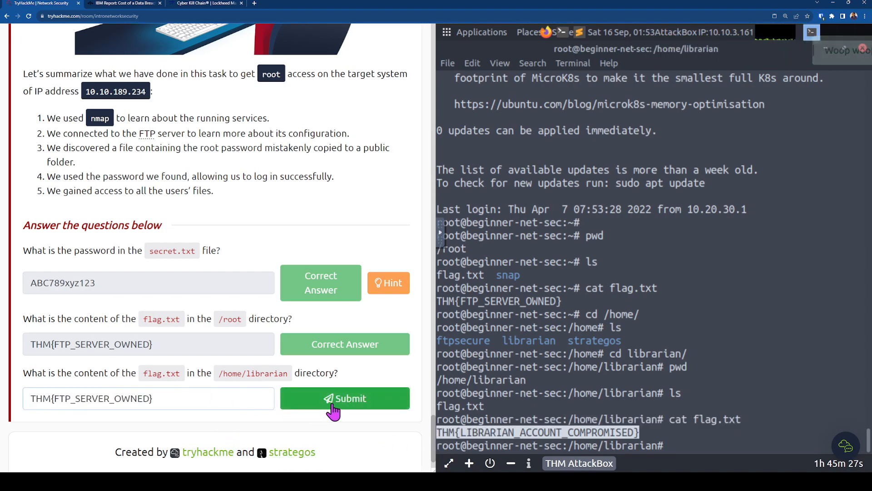
{"action": "left_click", "coordinate": [333, 410]}
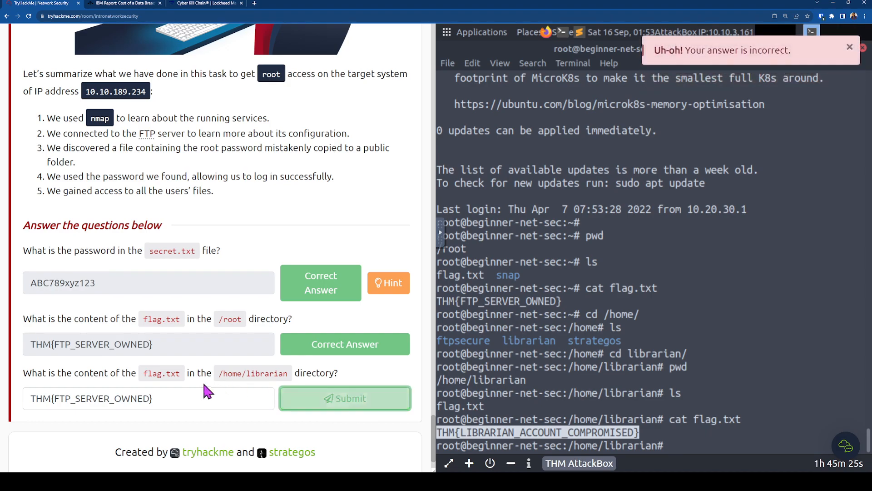
{"action": "scroll", "coordinate": [183, 384], "scroll_direction": "down", "scroll_amount": 1}
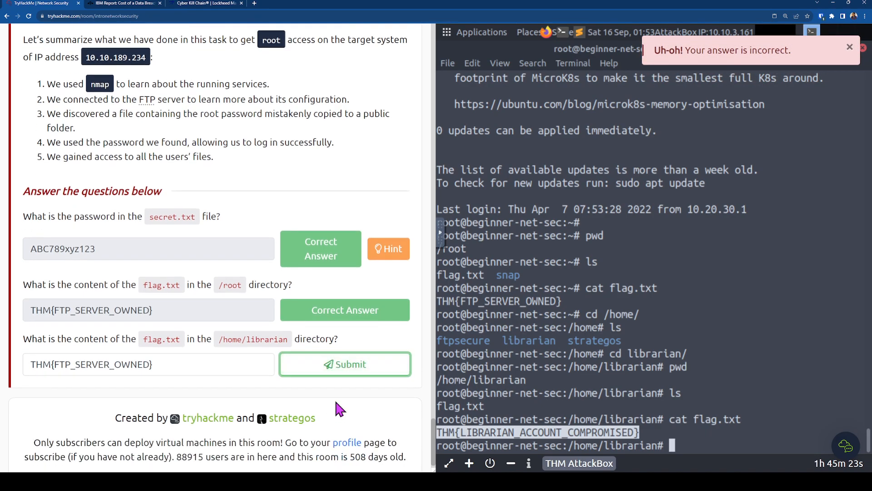
{"action": "left_click_drag", "start_coordinate": [201, 368], "coordinate": [4, 366]}
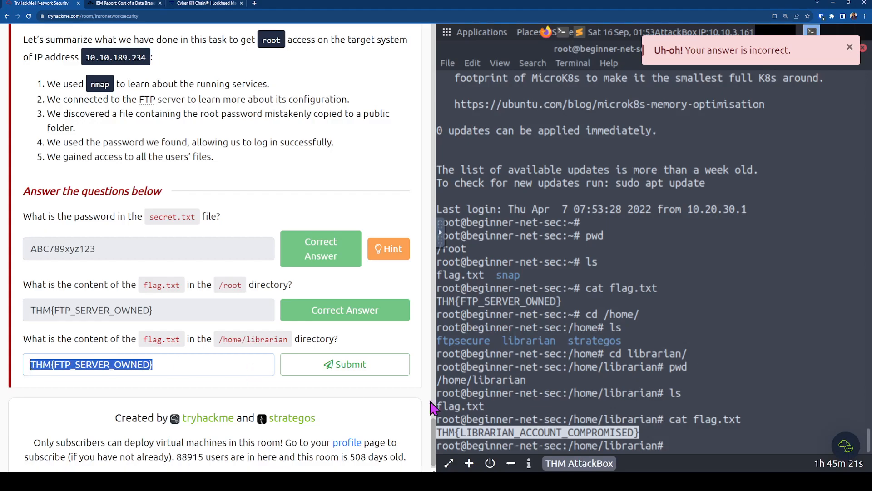
{"action": "left_click_drag", "start_coordinate": [640, 432], "coordinate": [578, 432]}
{"action": "key", "text": "ctrl+c"}
{"action": "left_click_drag", "start_coordinate": [642, 418], "coordinate": [438, 418]}
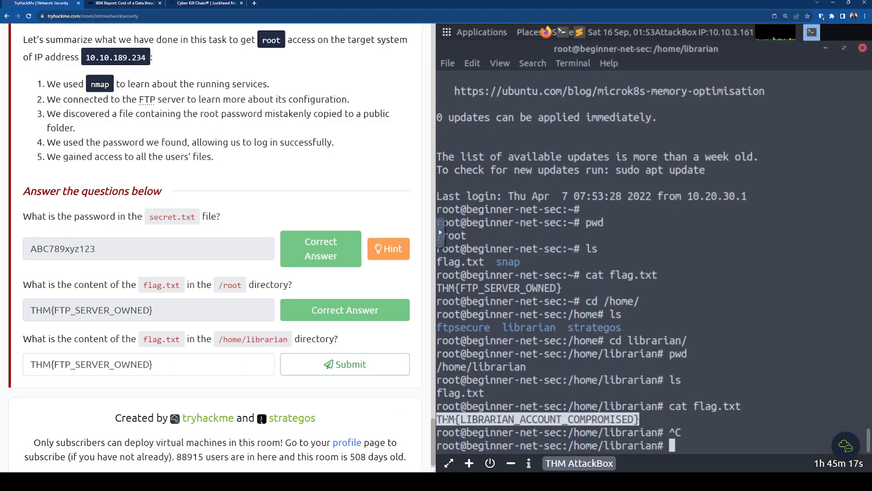
- Copy THM{LIBRARIAN_ACCOUNT_COMPROMISED}, replace the wrong librarian answer with it and submit
{"action": "right_click", "coordinate": [448, 418]}
{"action": "left_click", "coordinate": [472, 358]}
{"action": "triple_click", "coordinate": [207, 360]}
{"action": "key", "text": "ctrl+v"}
{"action": "left_click", "coordinate": [325, 370]}
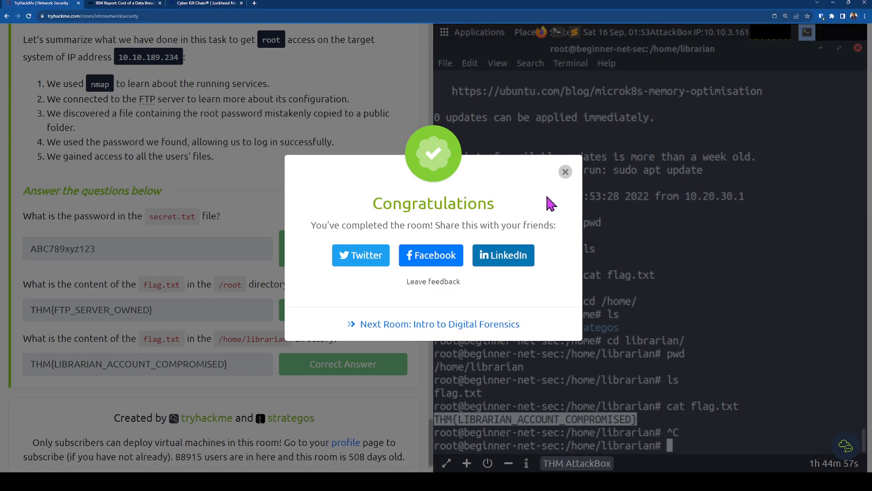
{"action": "left_click", "coordinate": [566, 171]}
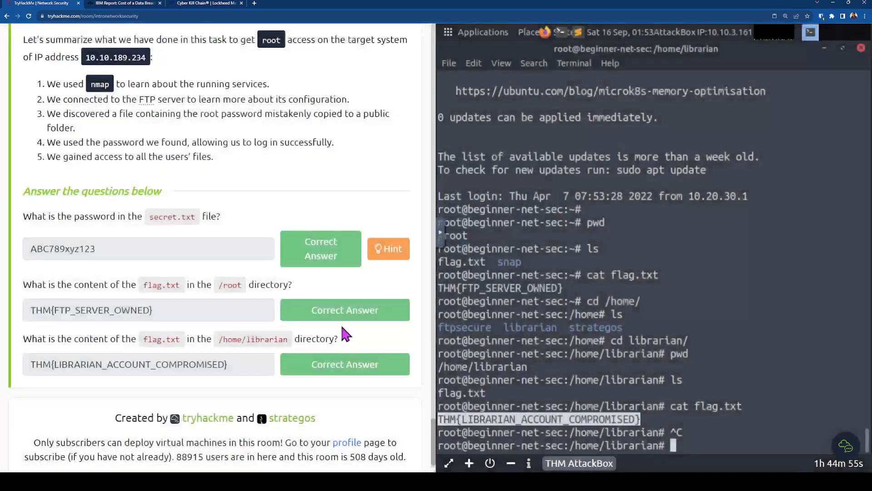
{"action": "scroll", "coordinate": [334, 340], "scroll_direction": "up", "scroll_amount": 2}
{"action": "scroll", "coordinate": [327, 341], "scroll_direction": "up", "scroll_amount": 4}
{"action": "scroll", "coordinate": [330, 344], "scroll_direction": "up", "scroll_amount": 5}
{"action": "scroll", "coordinate": [331, 345], "scroll_direction": "up", "scroll_amount": 4}
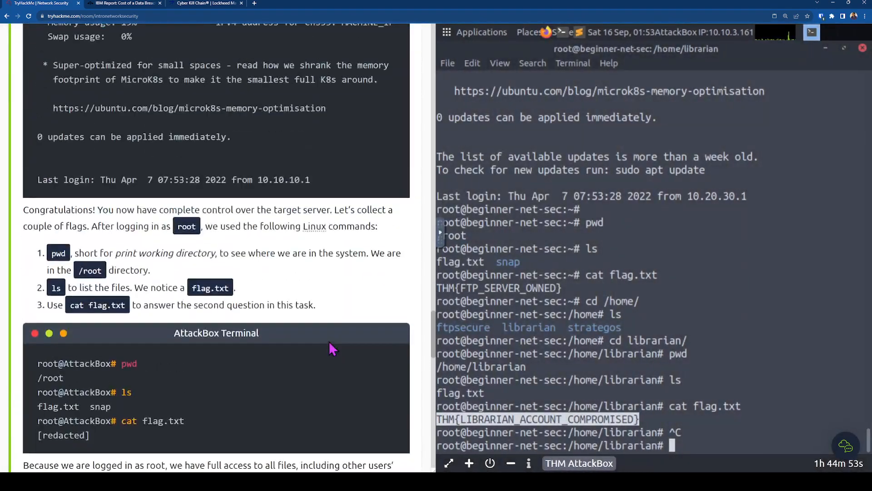
{"action": "scroll", "coordinate": [328, 341], "scroll_direction": "up", "scroll_amount": 3}
{"action": "scroll", "coordinate": [331, 344], "scroll_direction": "up", "scroll_amount": 3}
{"action": "scroll", "coordinate": [332, 348], "scroll_direction": "up", "scroll_amount": 5}
{"action": "scroll", "coordinate": [331, 348], "scroll_direction": "up", "scroll_amount": 4}
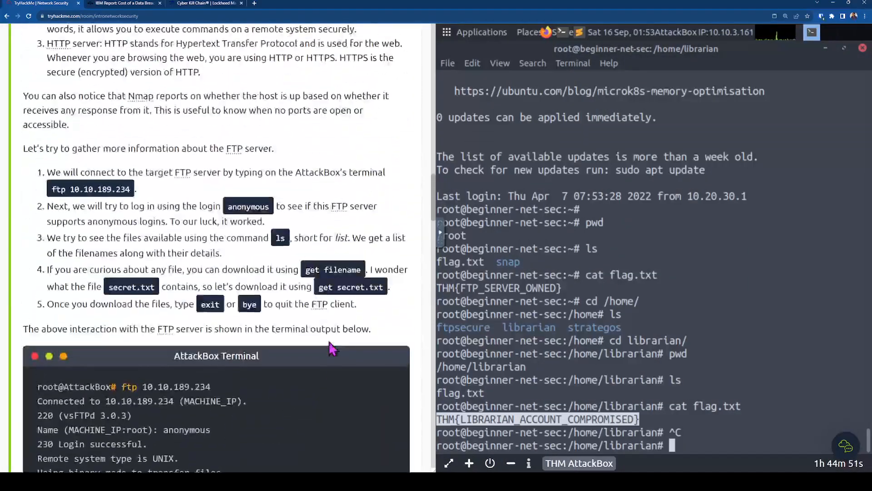
{"action": "scroll", "coordinate": [331, 347], "scroll_direction": "up", "scroll_amount": 4}
{"action": "scroll", "coordinate": [332, 347], "scroll_direction": "up", "scroll_amount": 3}
{"action": "scroll", "coordinate": [331, 347], "scroll_direction": "down", "scroll_amount": 5}
{"action": "scroll", "coordinate": [427, 230], "scroll_direction": "down", "scroll_amount": 3}
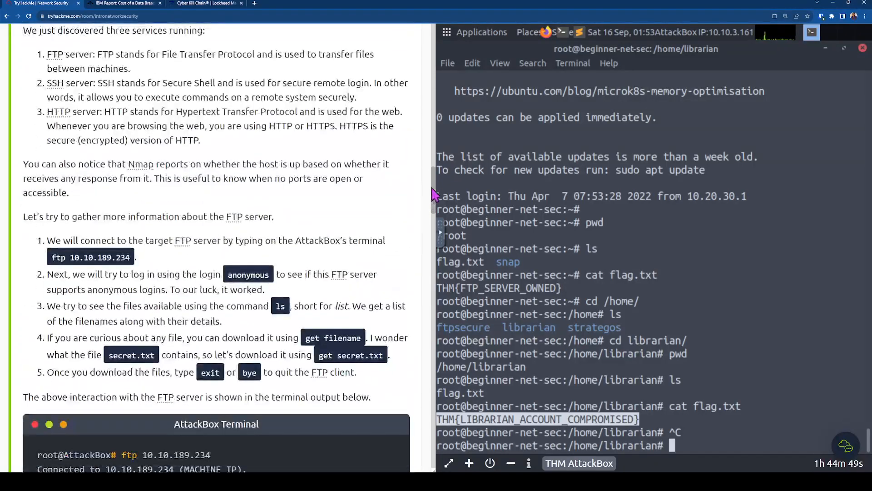
{"action": "scroll", "coordinate": [427, 230], "scroll_direction": "down", "scroll_amount": 1}
{"action": "scroll", "coordinate": [429, 230], "scroll_direction": "up", "scroll_amount": 1}
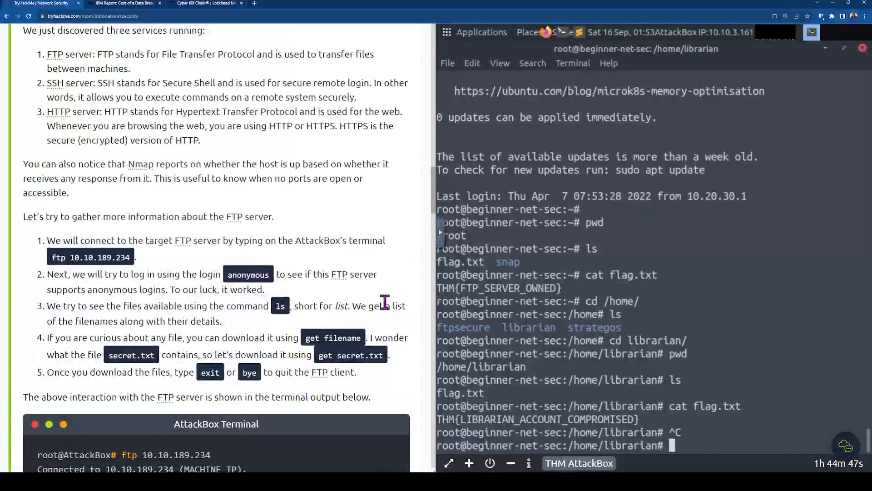
{"action": "left_click_drag", "start_coordinate": [432, 232], "coordinate": [424, 432]}
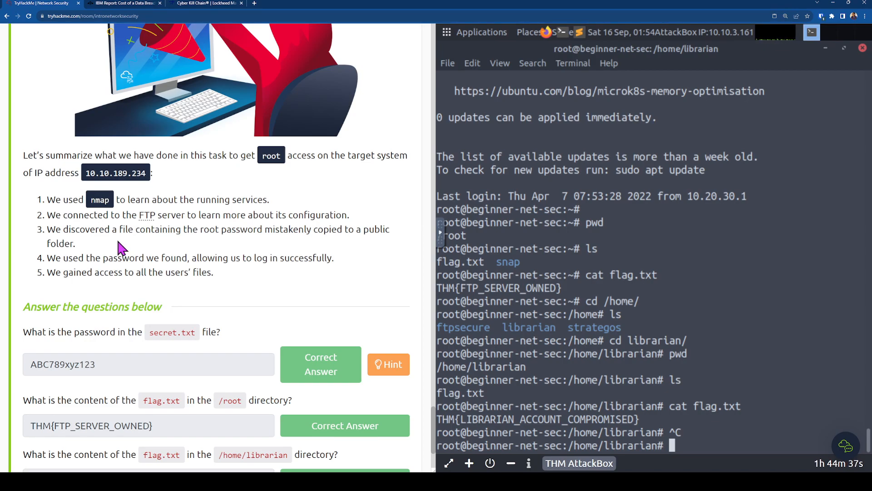
{"action": "scroll", "coordinate": [119, 248], "scroll_direction": "down", "scroll_amount": 3}
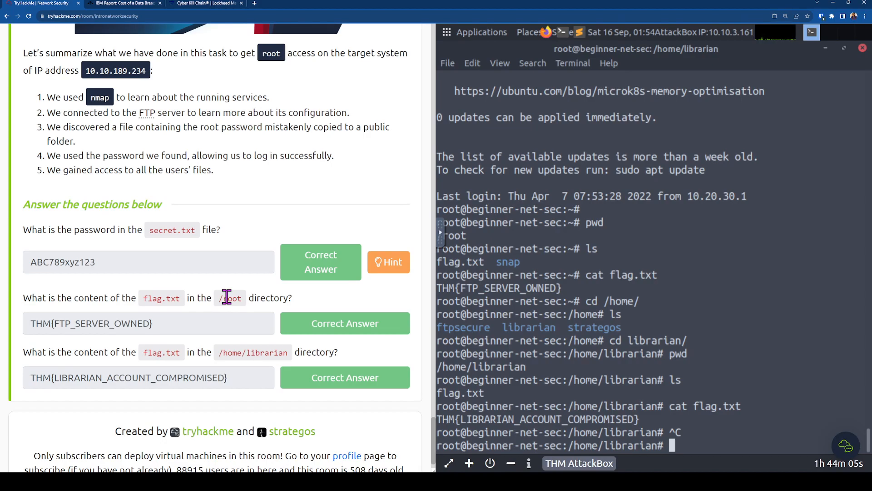
{"action": "left_click_drag", "start_coordinate": [437, 196], "coordinate": [858, 209]}
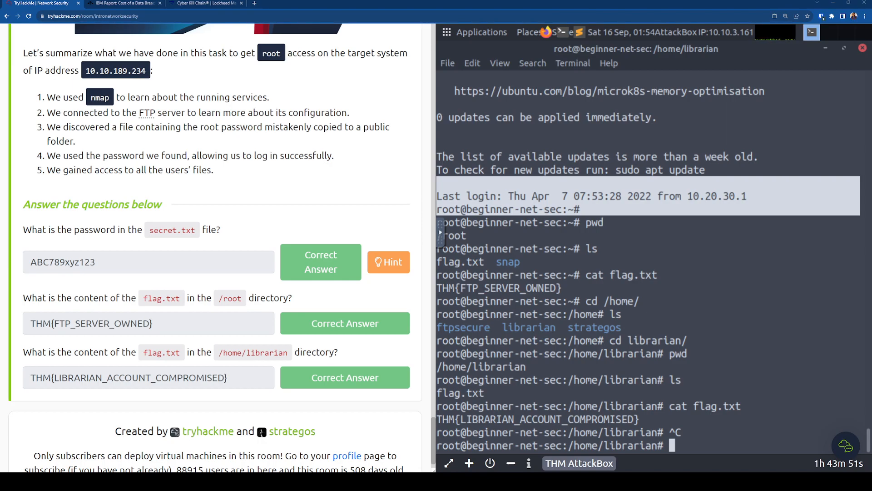
{"action": "left_click_drag", "start_coordinate": [614, 211], "coordinate": [667, 436]}
{"action": "left_click", "coordinate": [667, 436]}
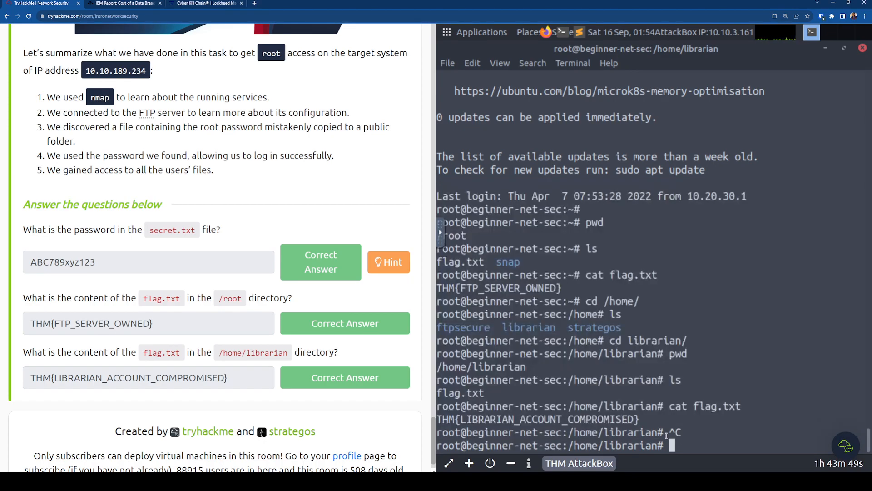